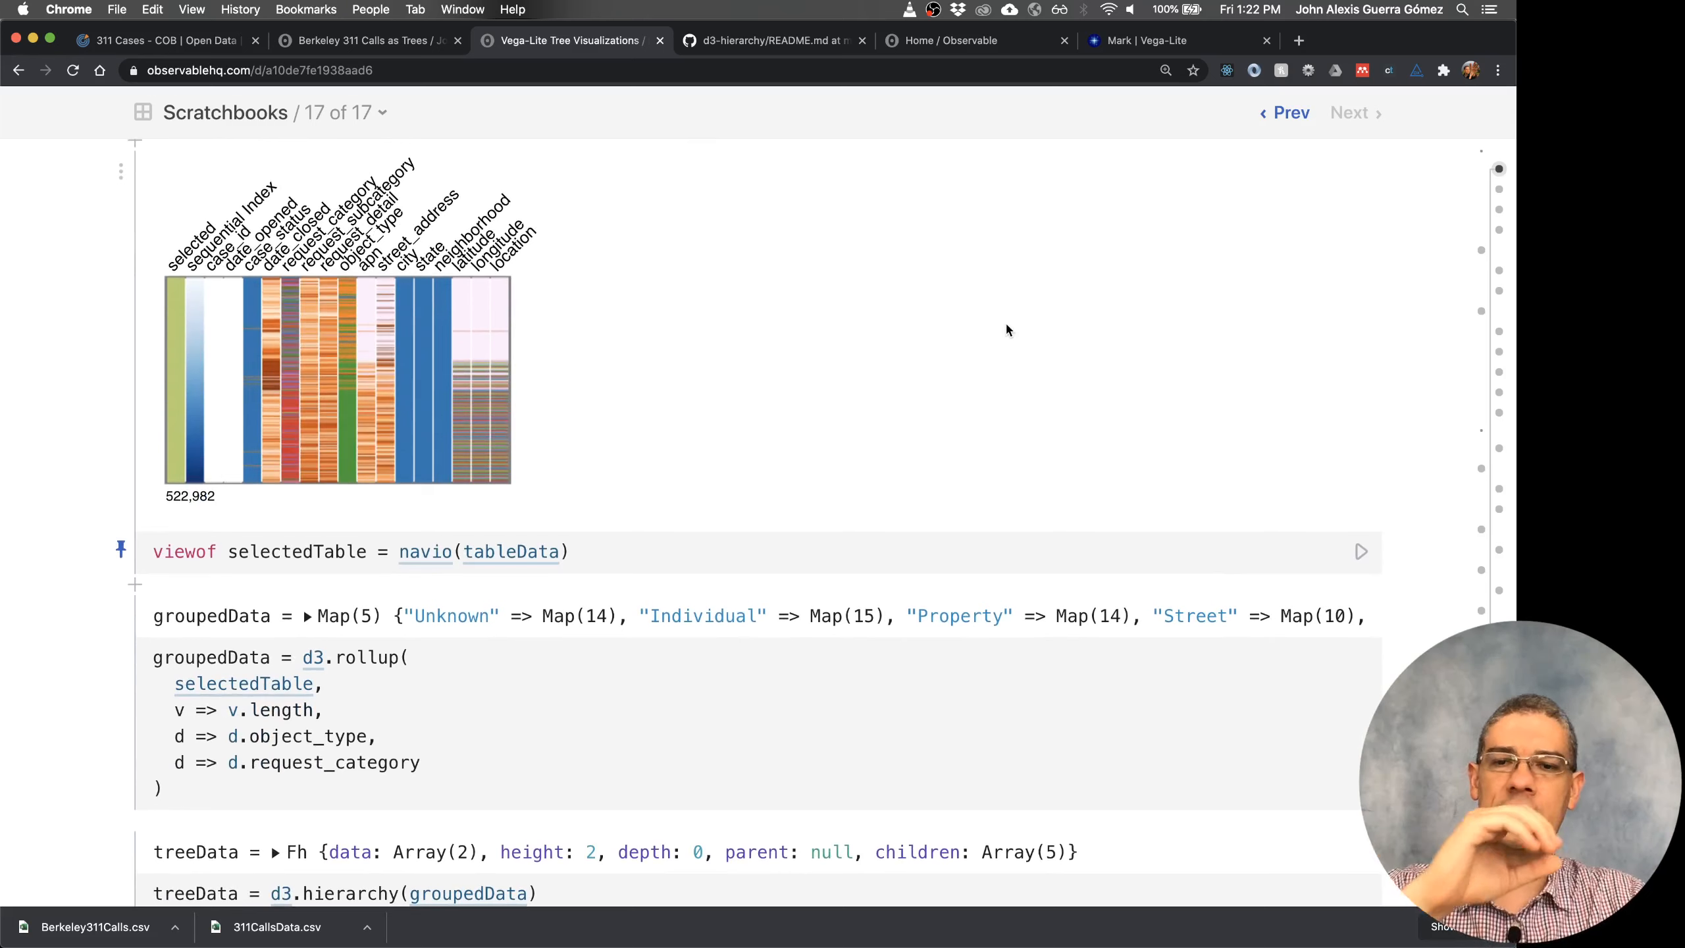
# - Look over the Vega-Lite Tree Visualizations notebook and the City of Berkeley 311 Cases dataset page, dismissing its API pop-up
pyautogui.scroll(-2, 1007, 325)
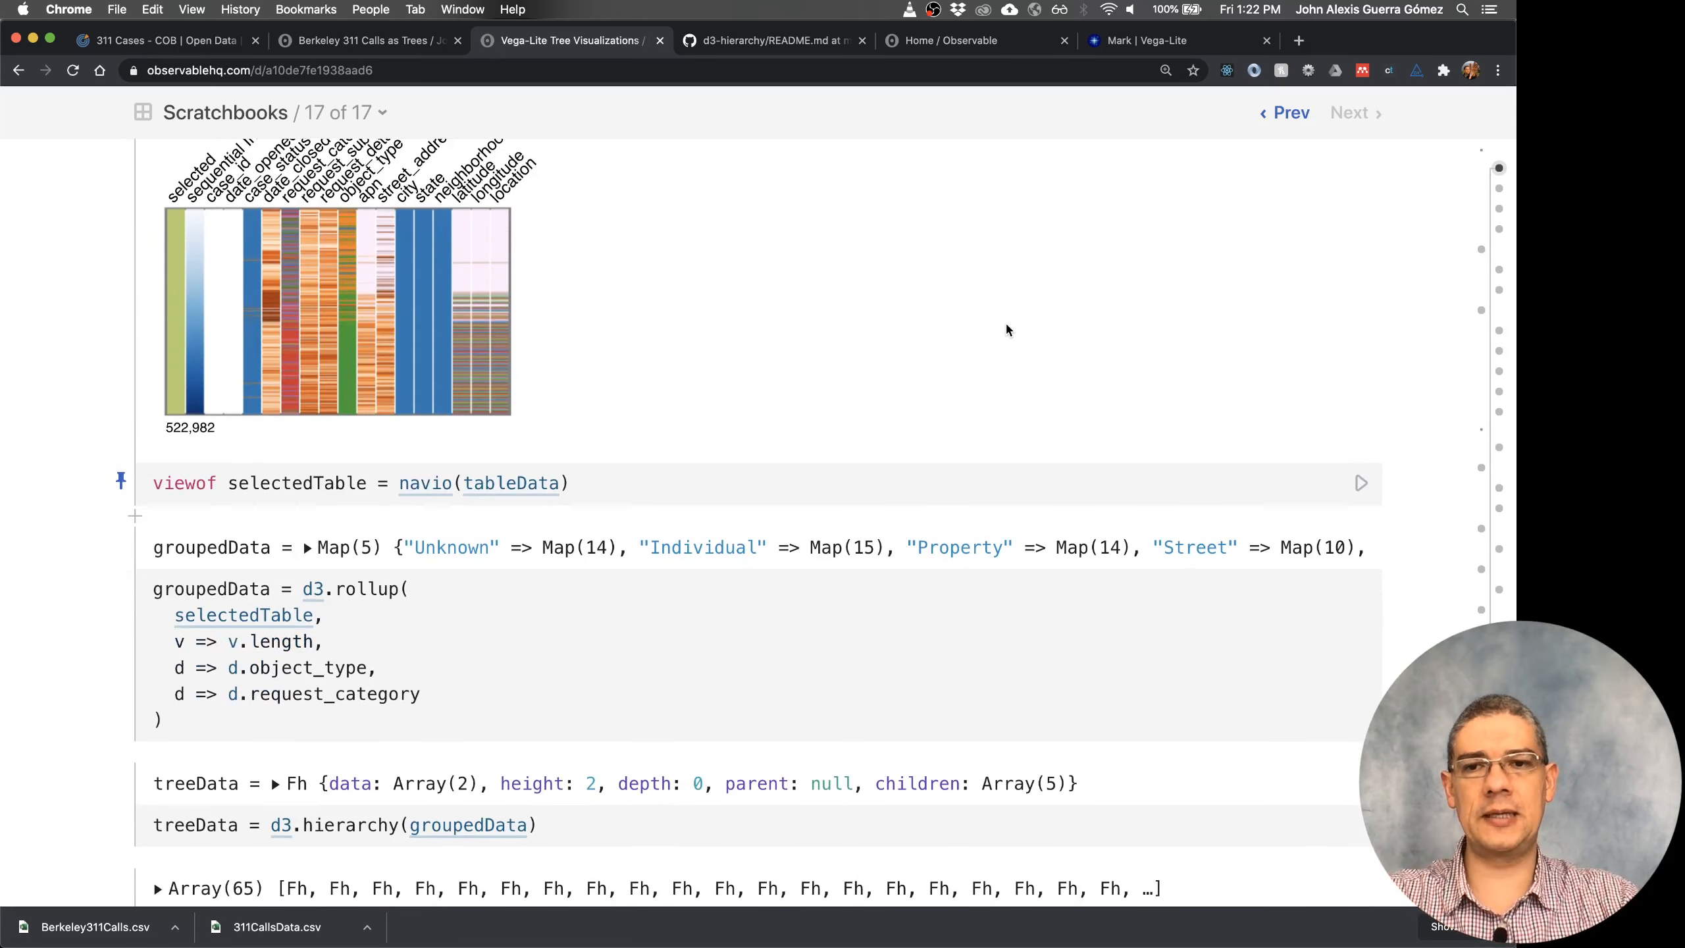
pyautogui.scroll(-4, 1005, 329)
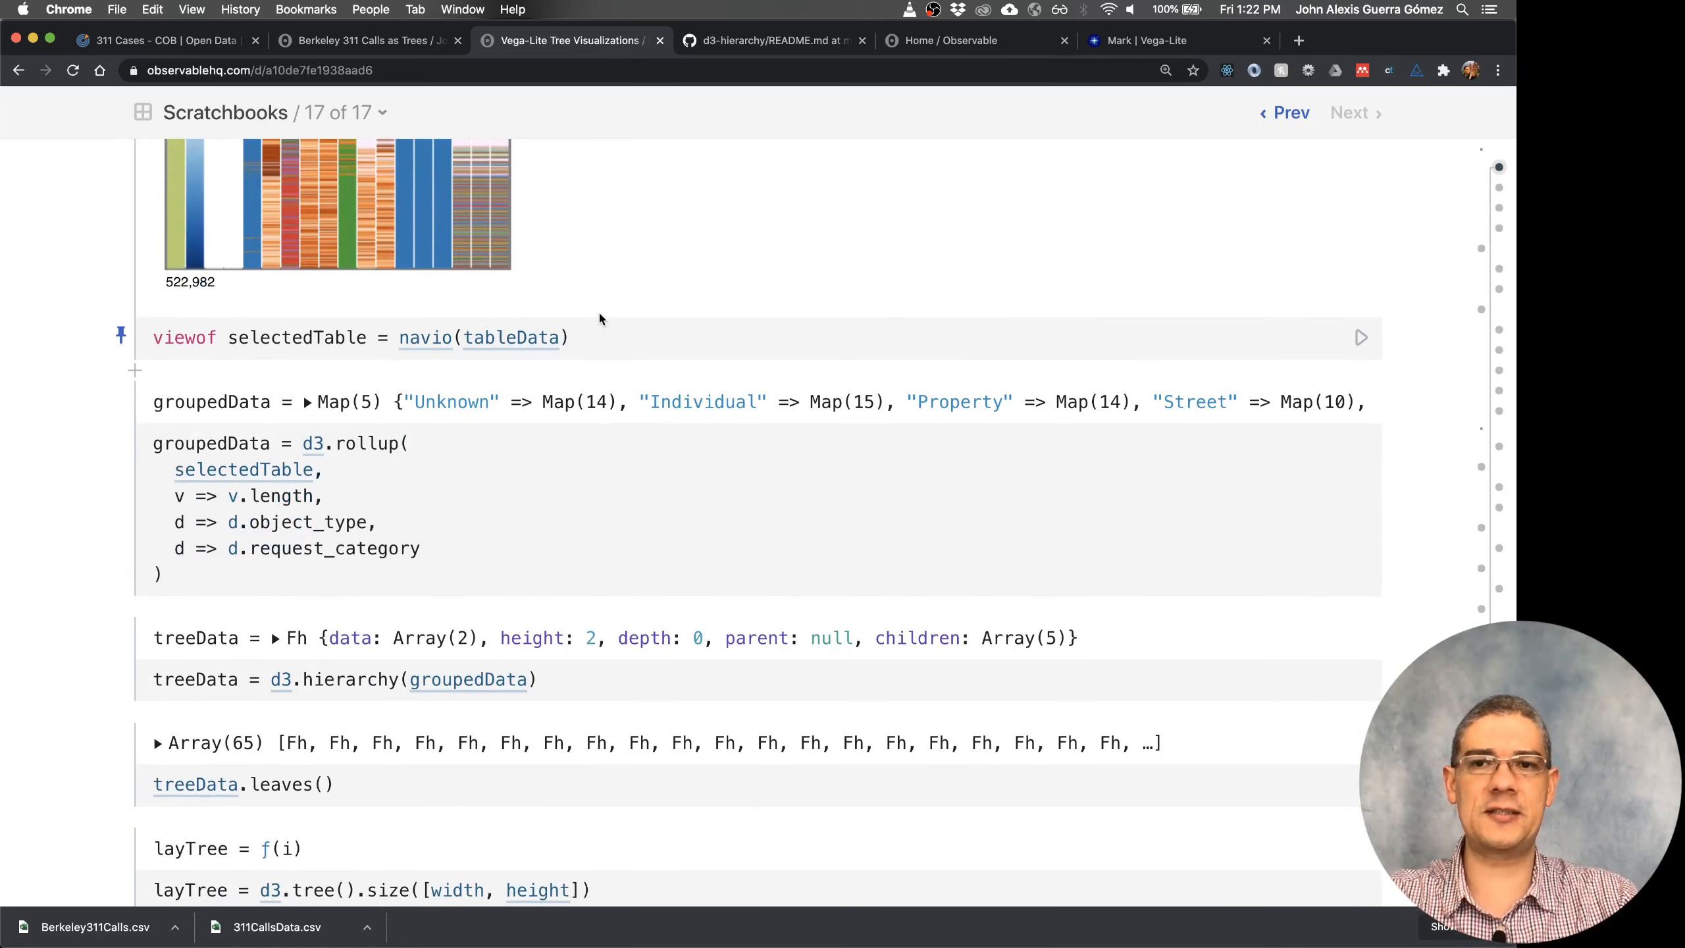
pyautogui.scroll(10, 597, 316)
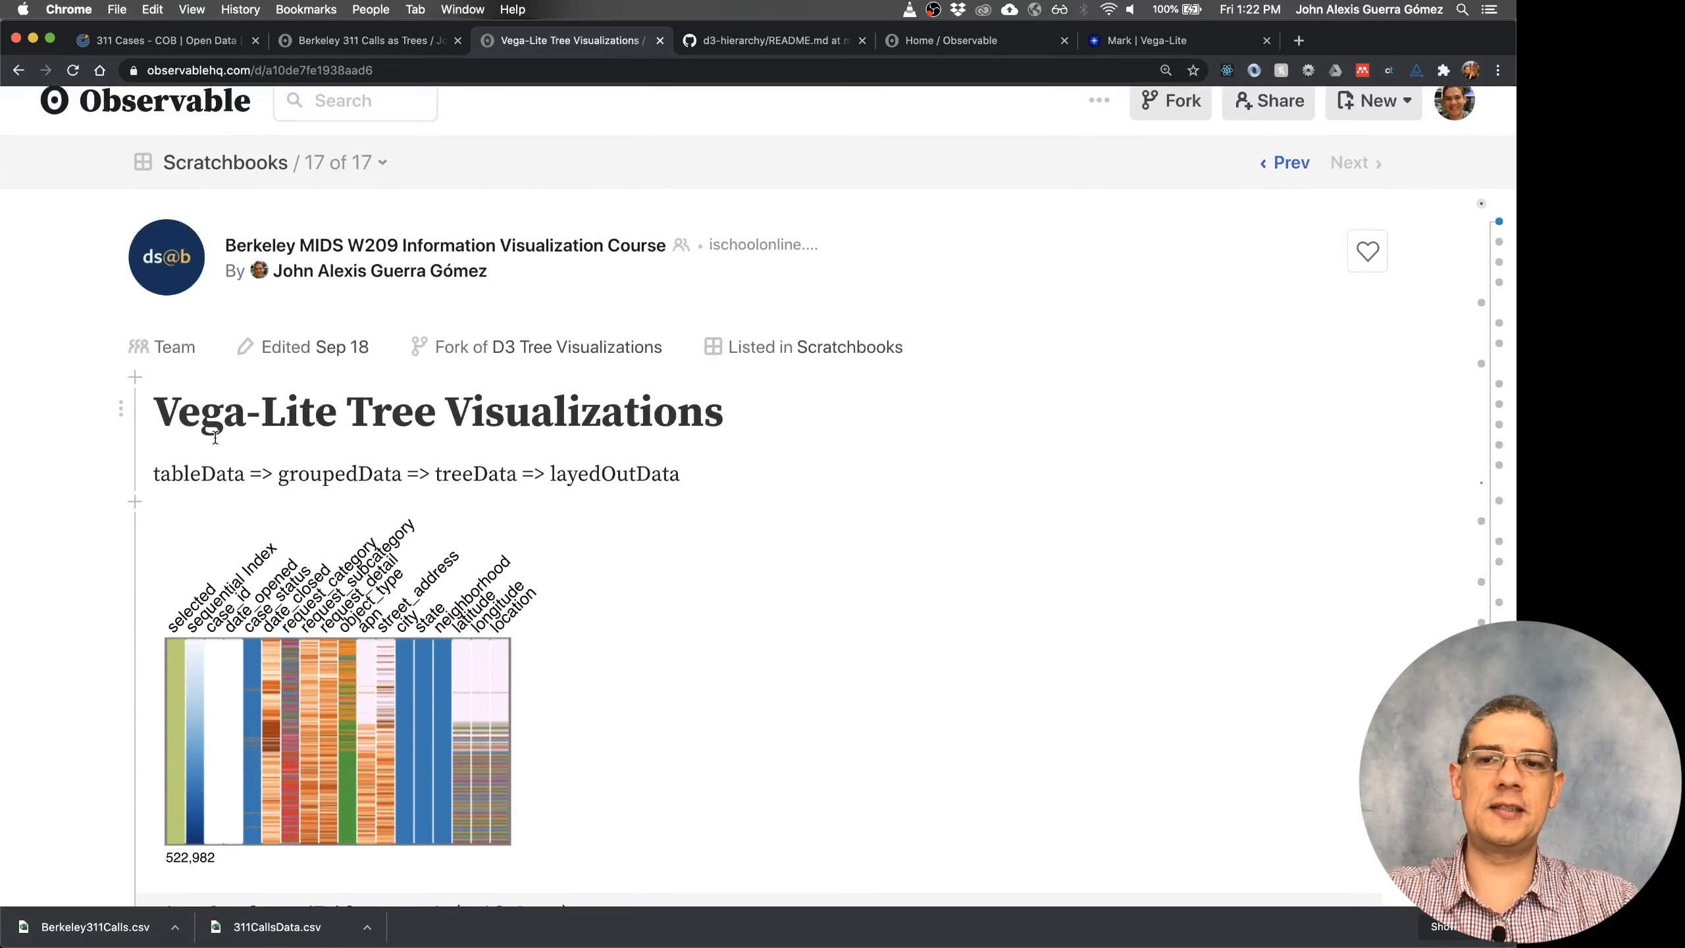
pyautogui.click(173, 43)
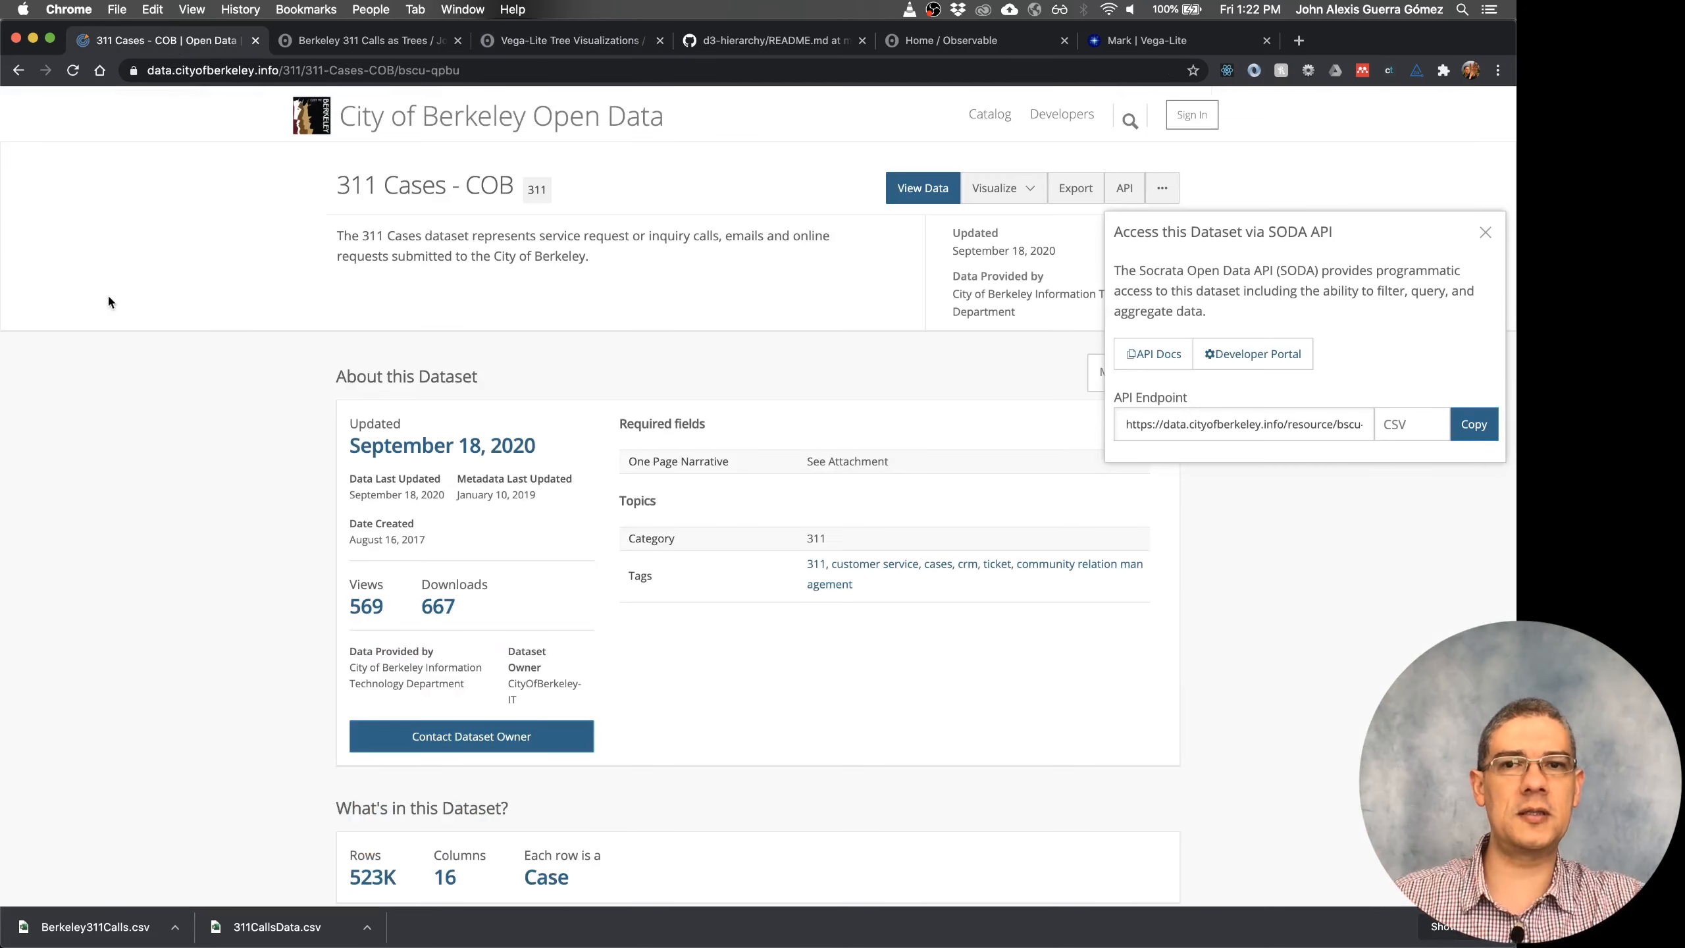
pyautogui.click(1485, 232)
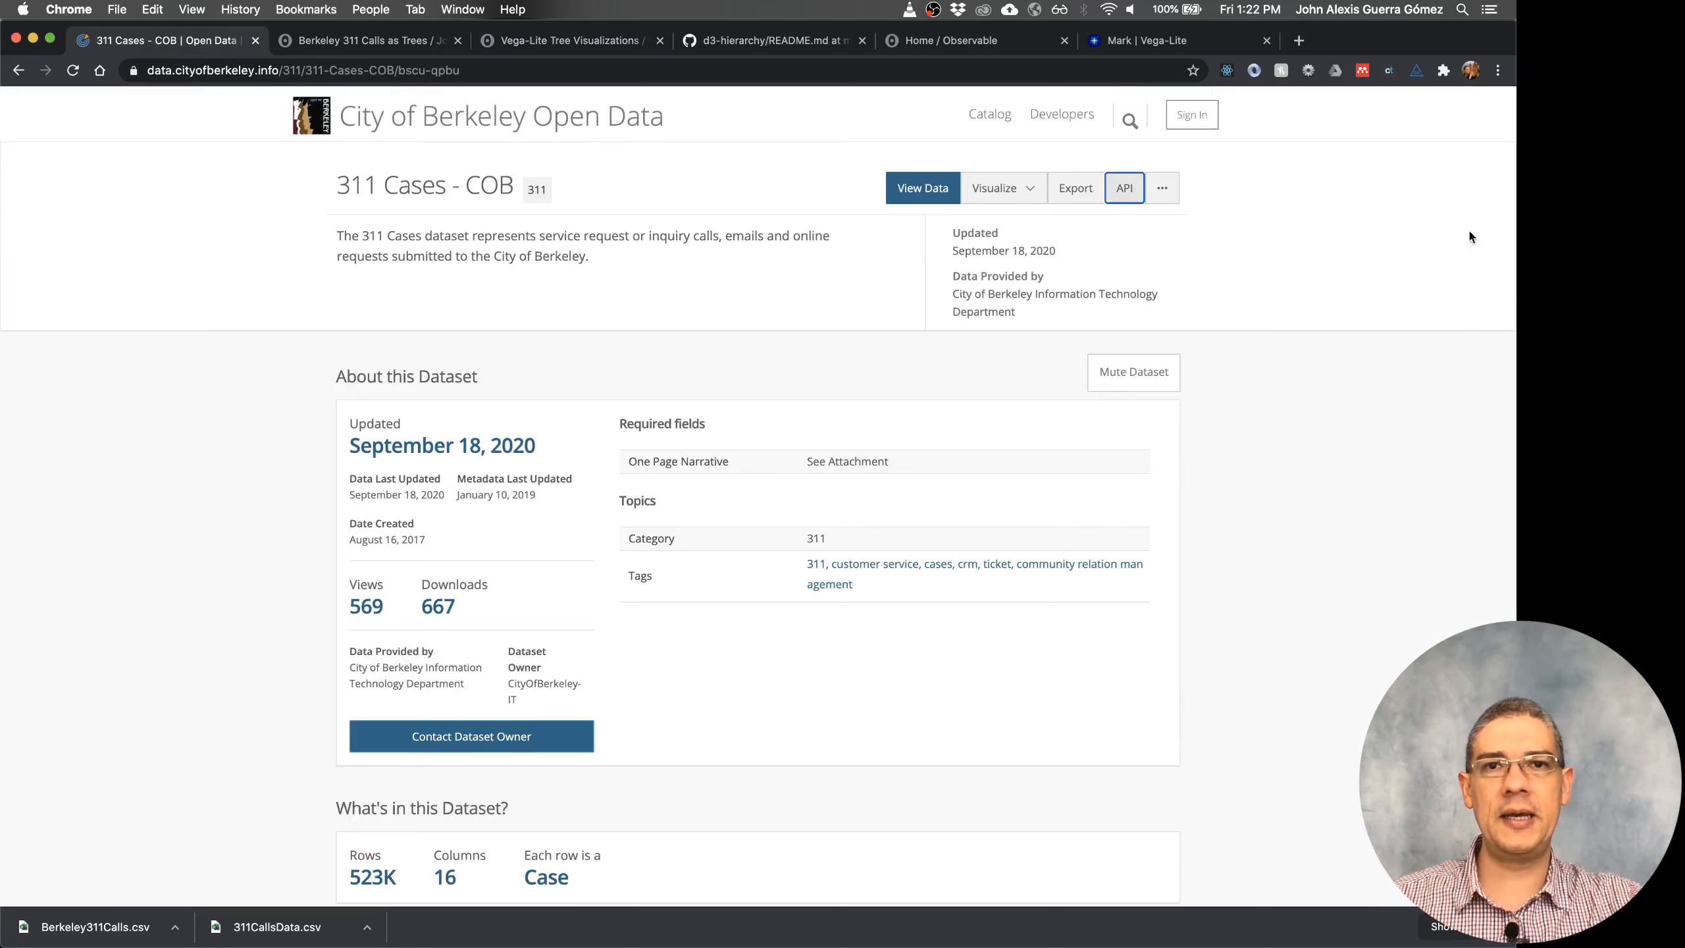
pyautogui.click(605, 53)
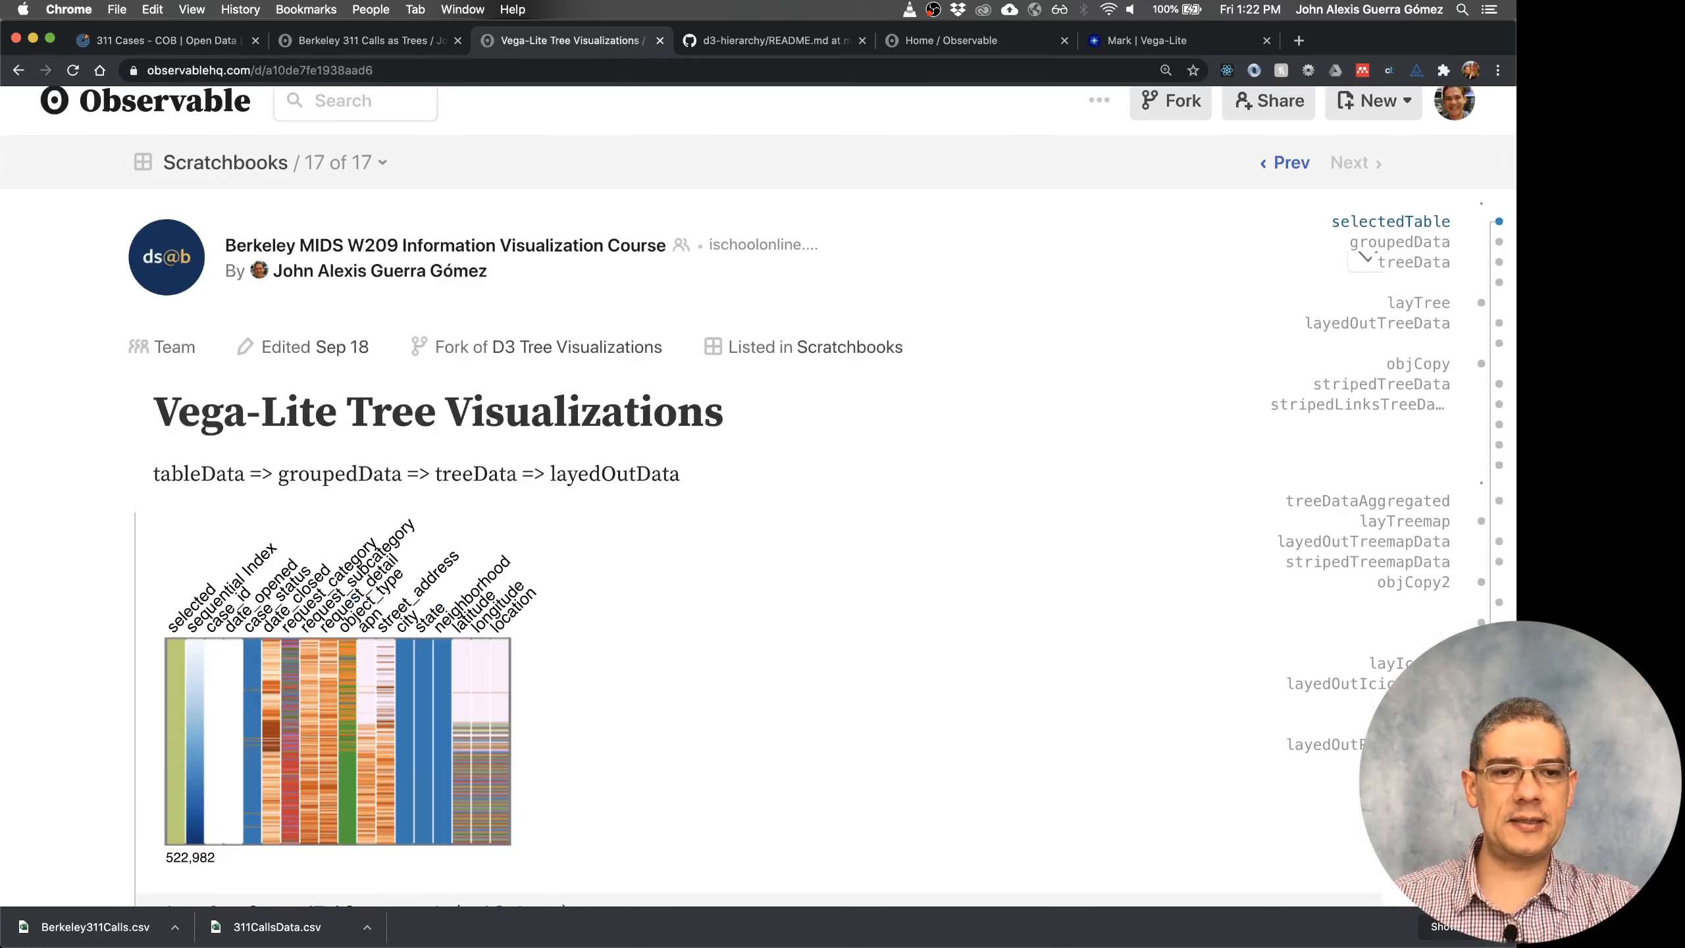
# - Find the url and tableData cells in the notebook and show the cell options for tableData
pyautogui.scroll(-15, 1513, 582)
pyautogui.scroll(-3, 746, 523)
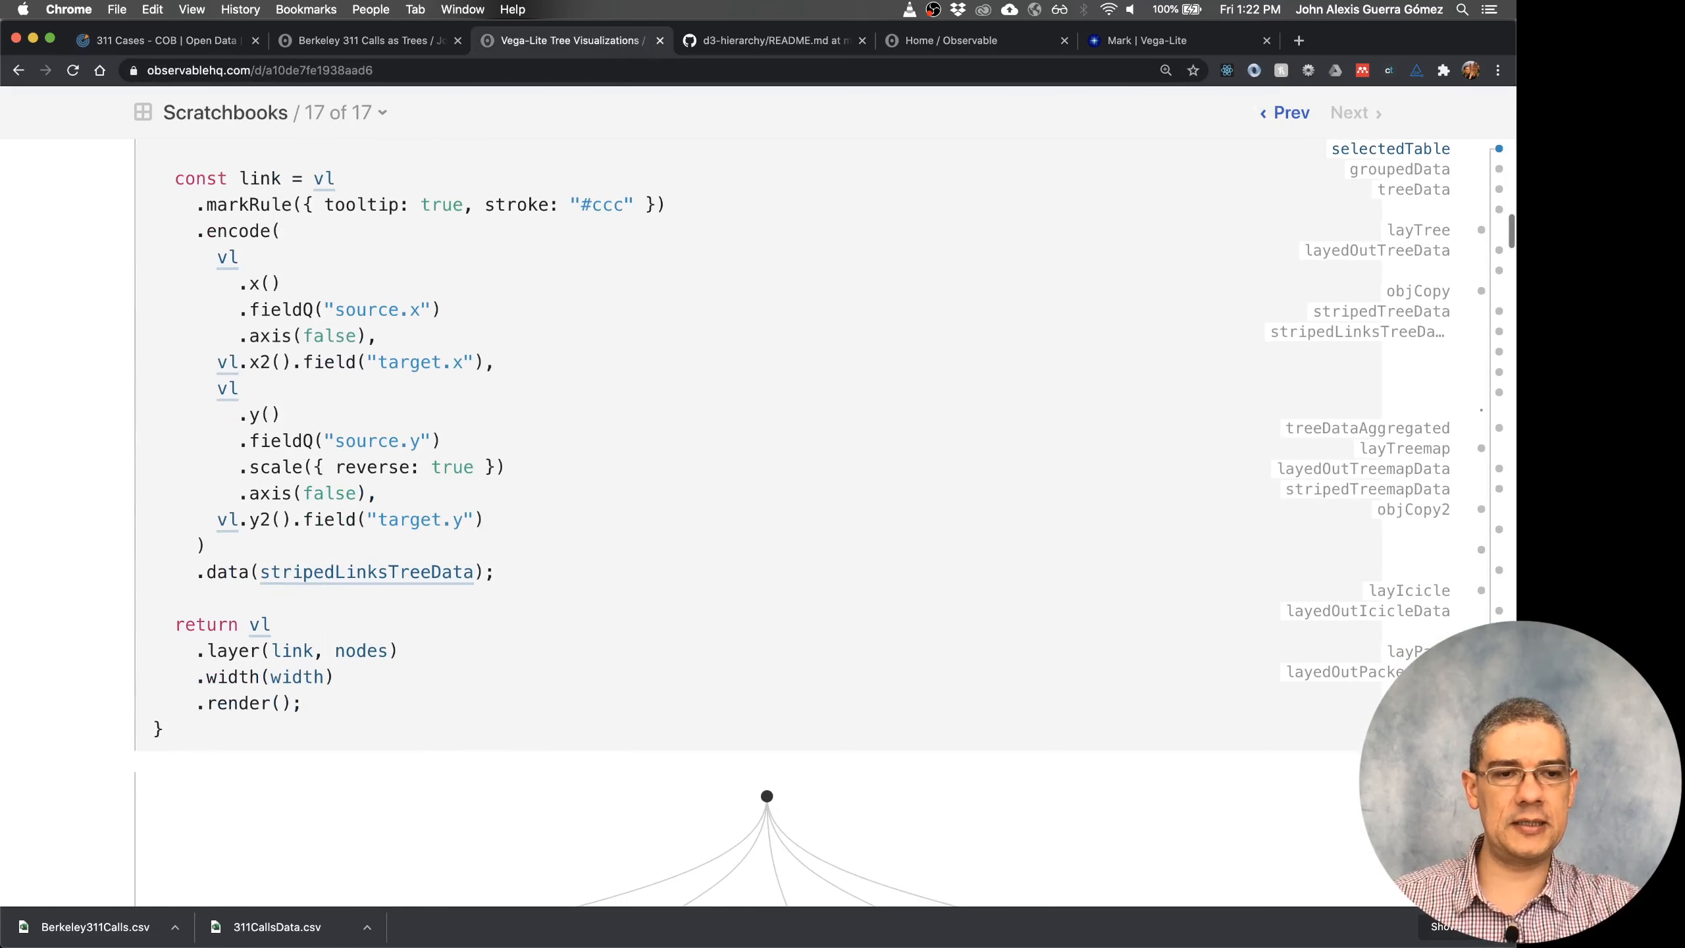
pyautogui.scroll(20, 725, 522)
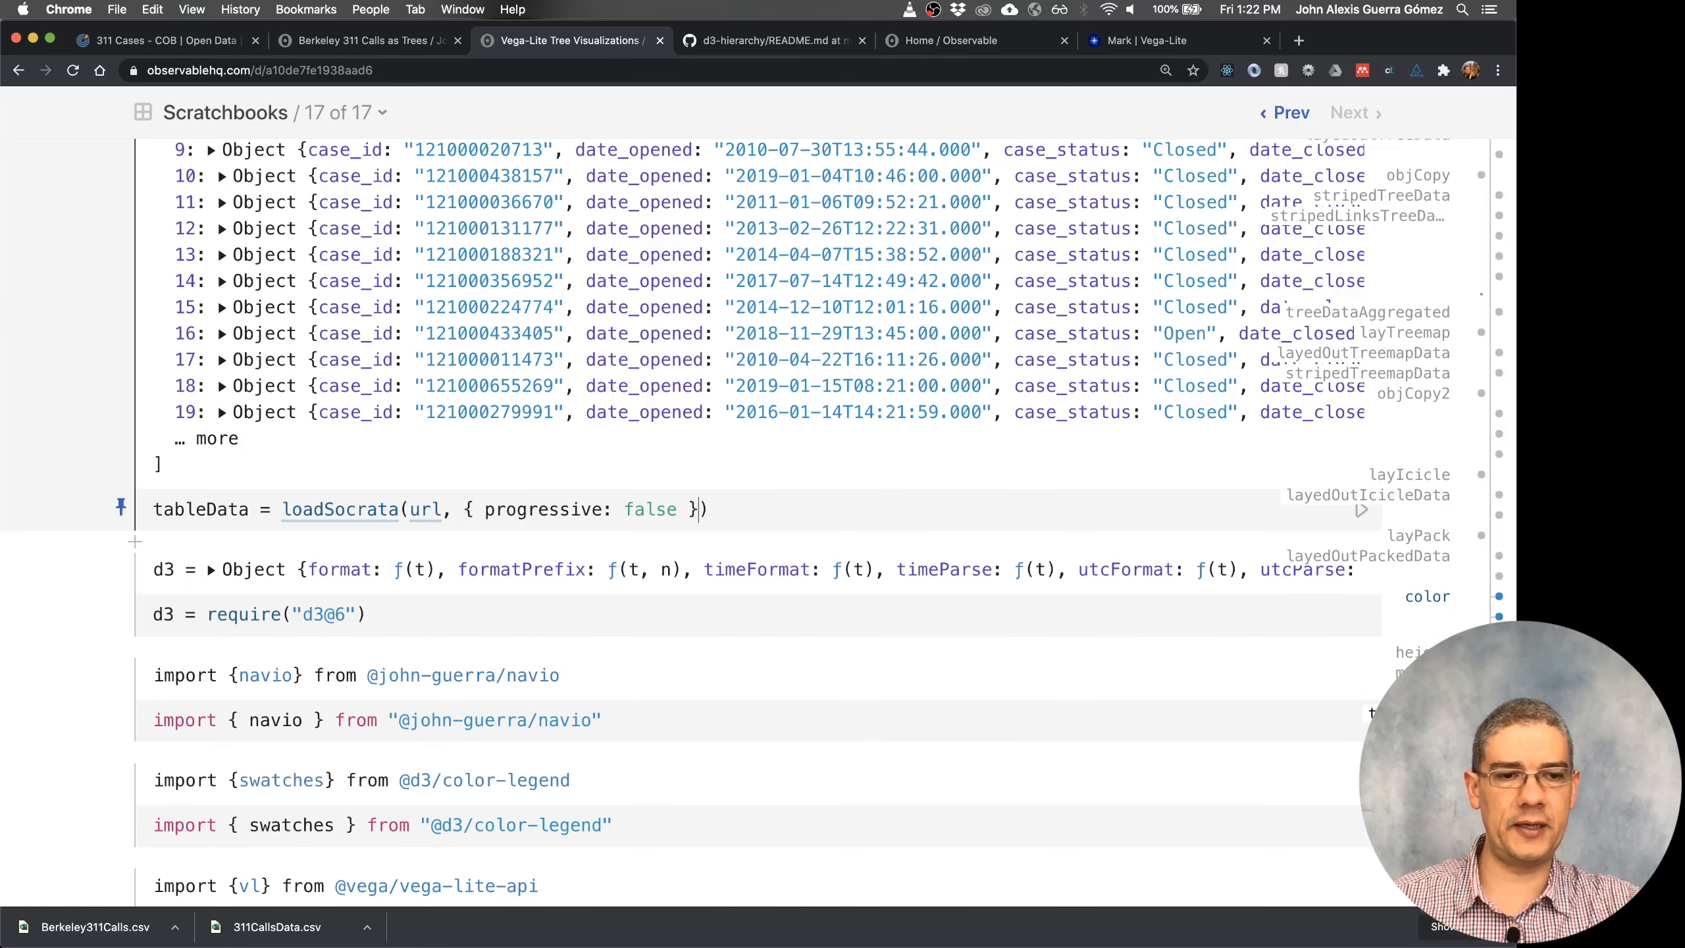
pyautogui.scroll(2, 171, 196)
pyautogui.scroll(6, 170, 196)
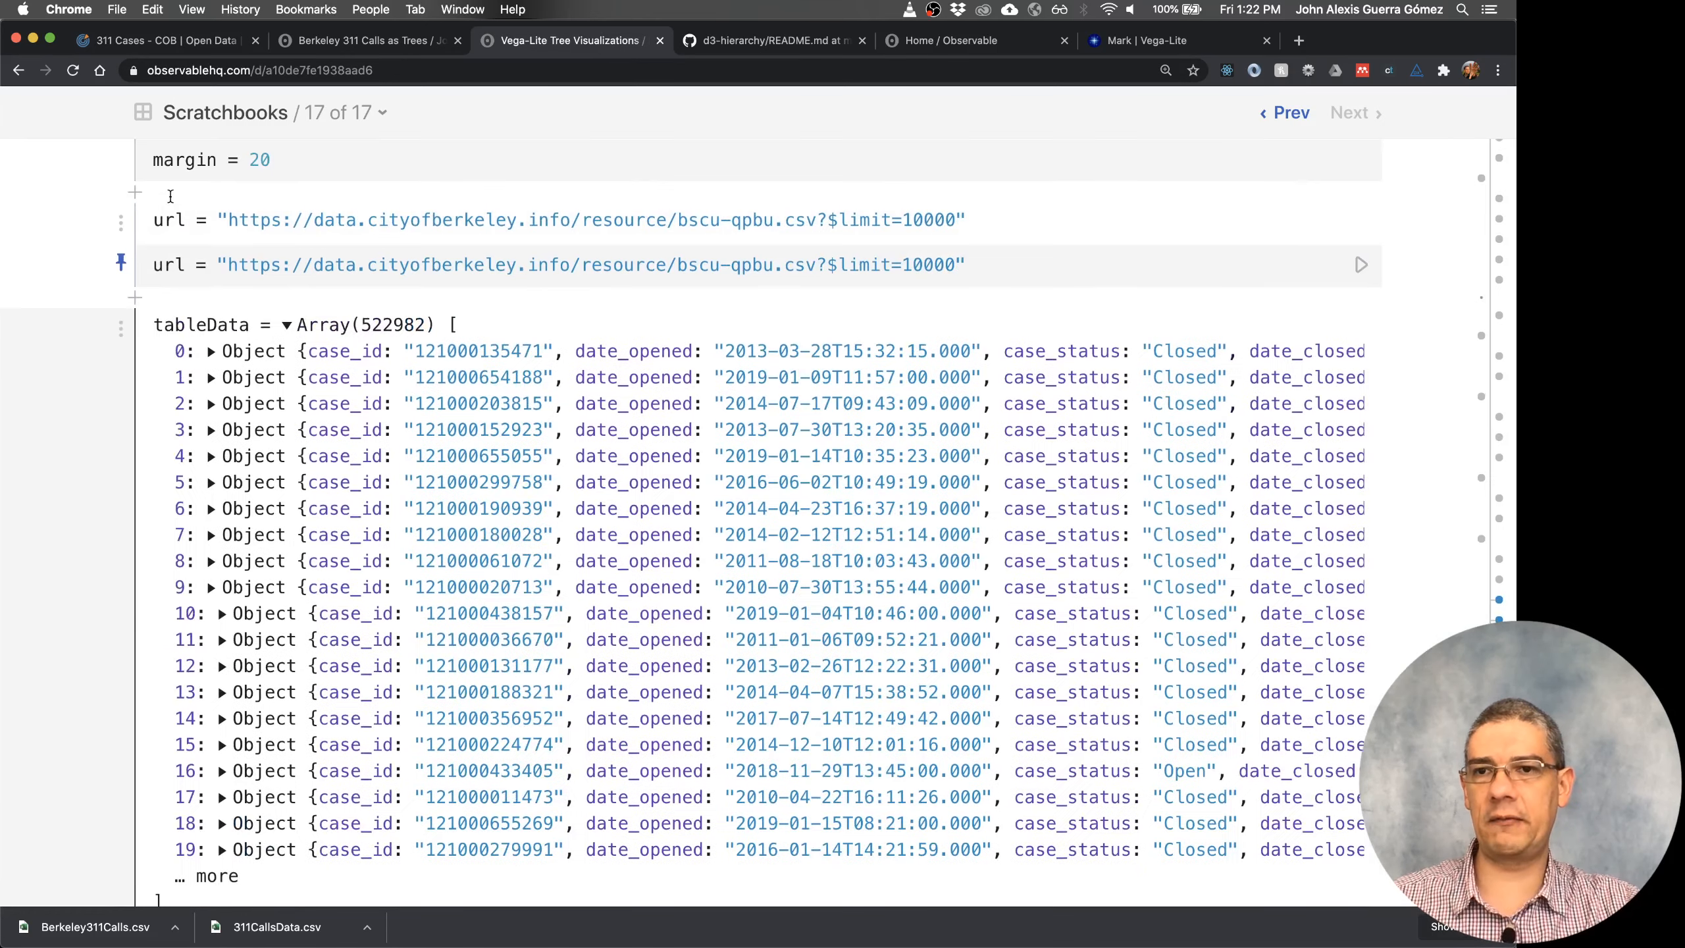
pyautogui.click(120, 329)
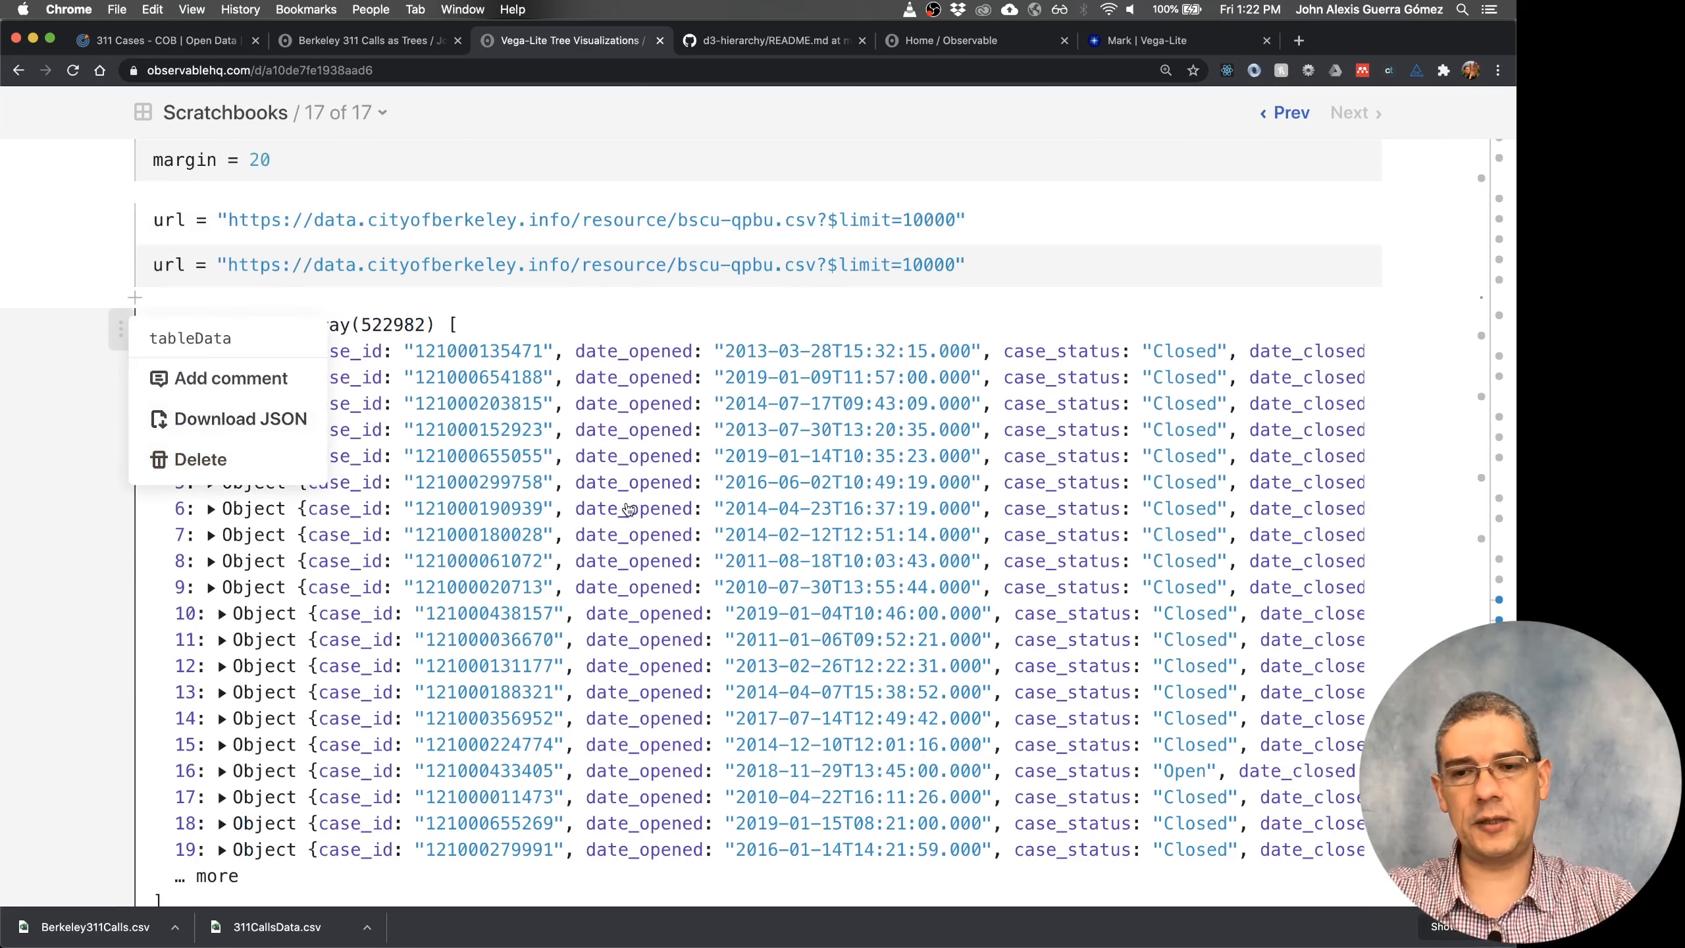
# - Reveal the downloaded Berkeley311Calls.csv in Finder and connect it in Tableau, loading its data preview
pyautogui.click(175, 928)
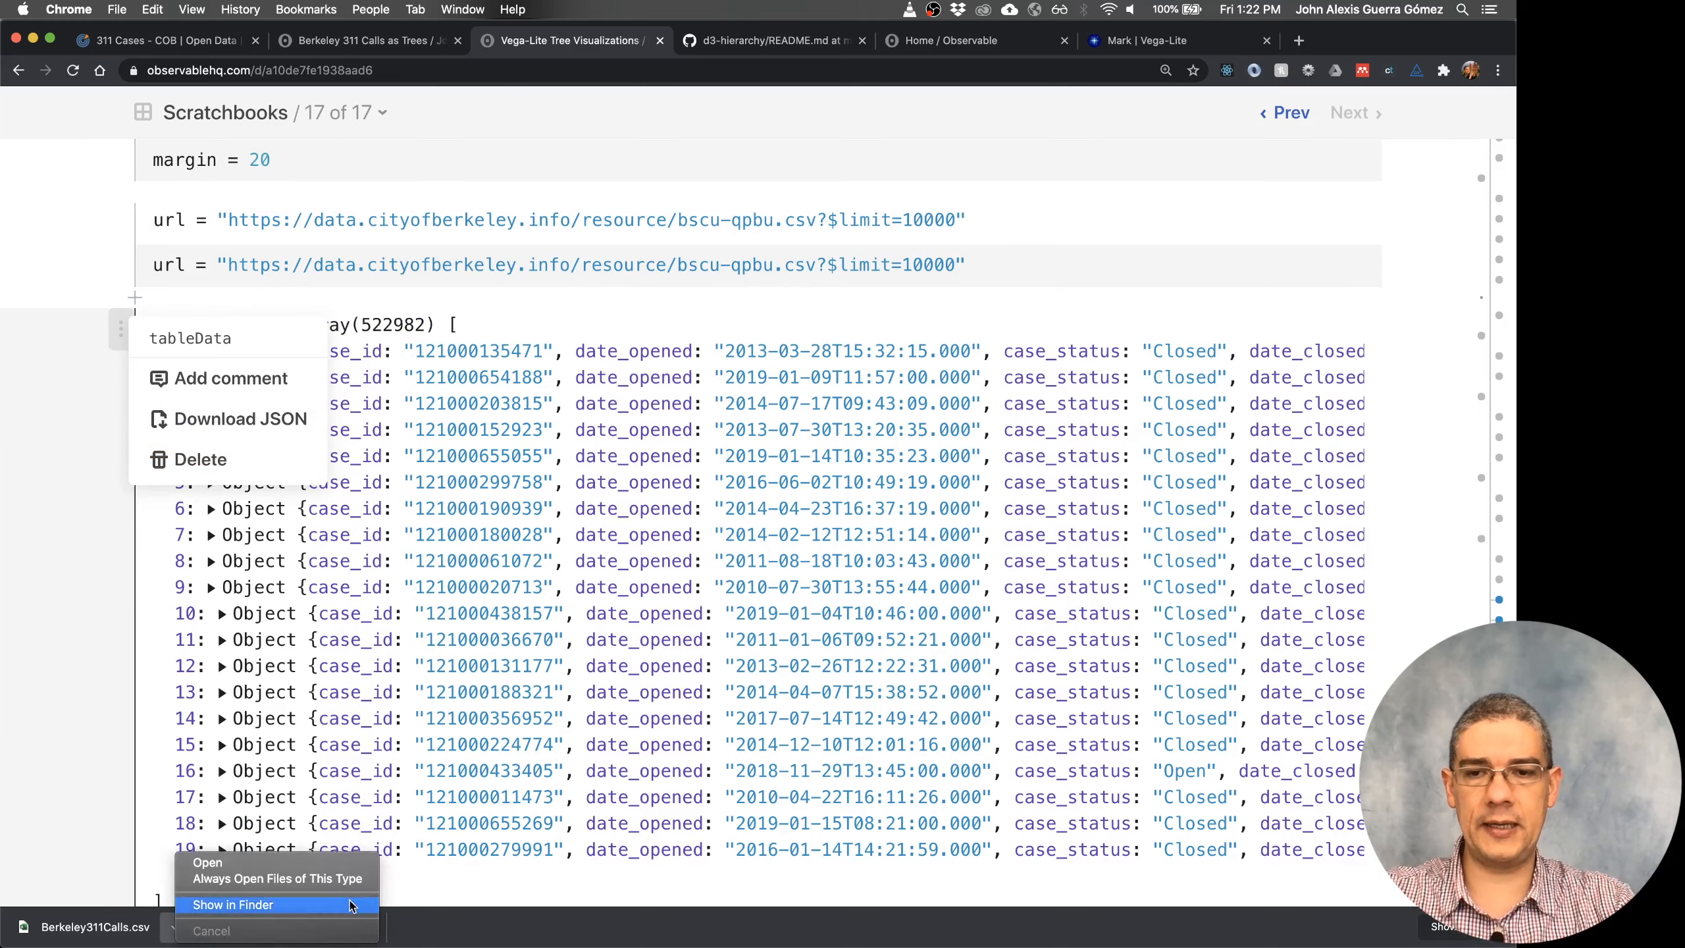
pyautogui.click(226, 903)
pyautogui.press('super+Tab')
pyautogui.press('super+Tab')
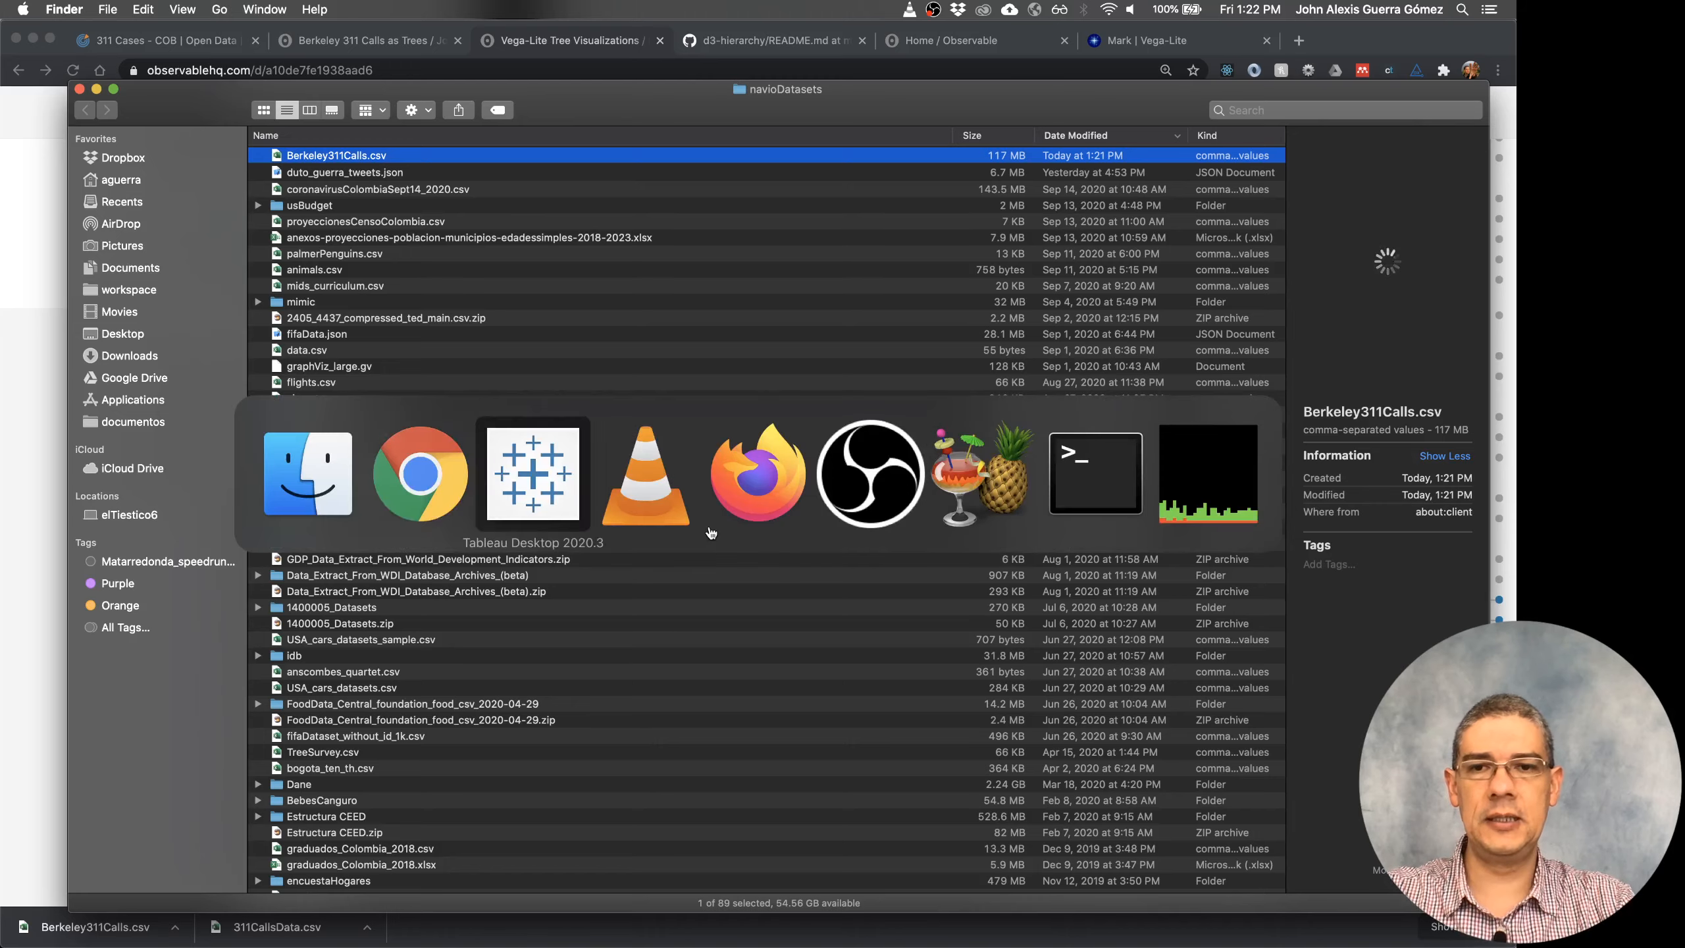
pyautogui.press('super+Tab')
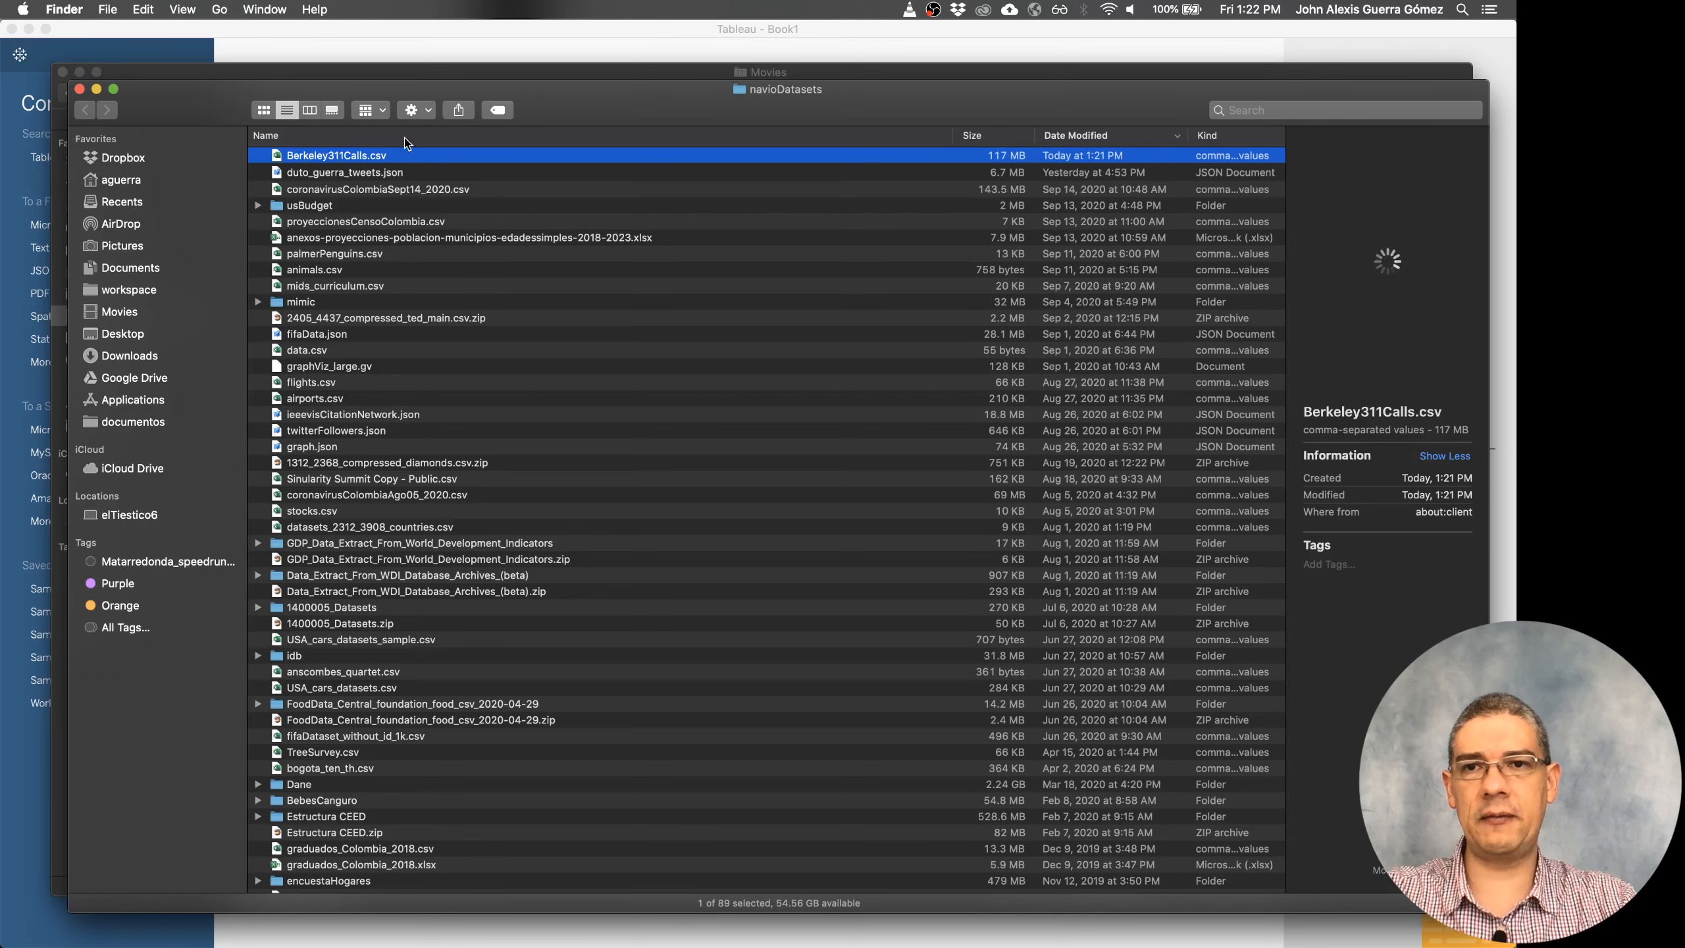
pyautogui.moveTo(385, 157); pyautogui.dragTo(598, 426)
pyautogui.press('super+Tab')
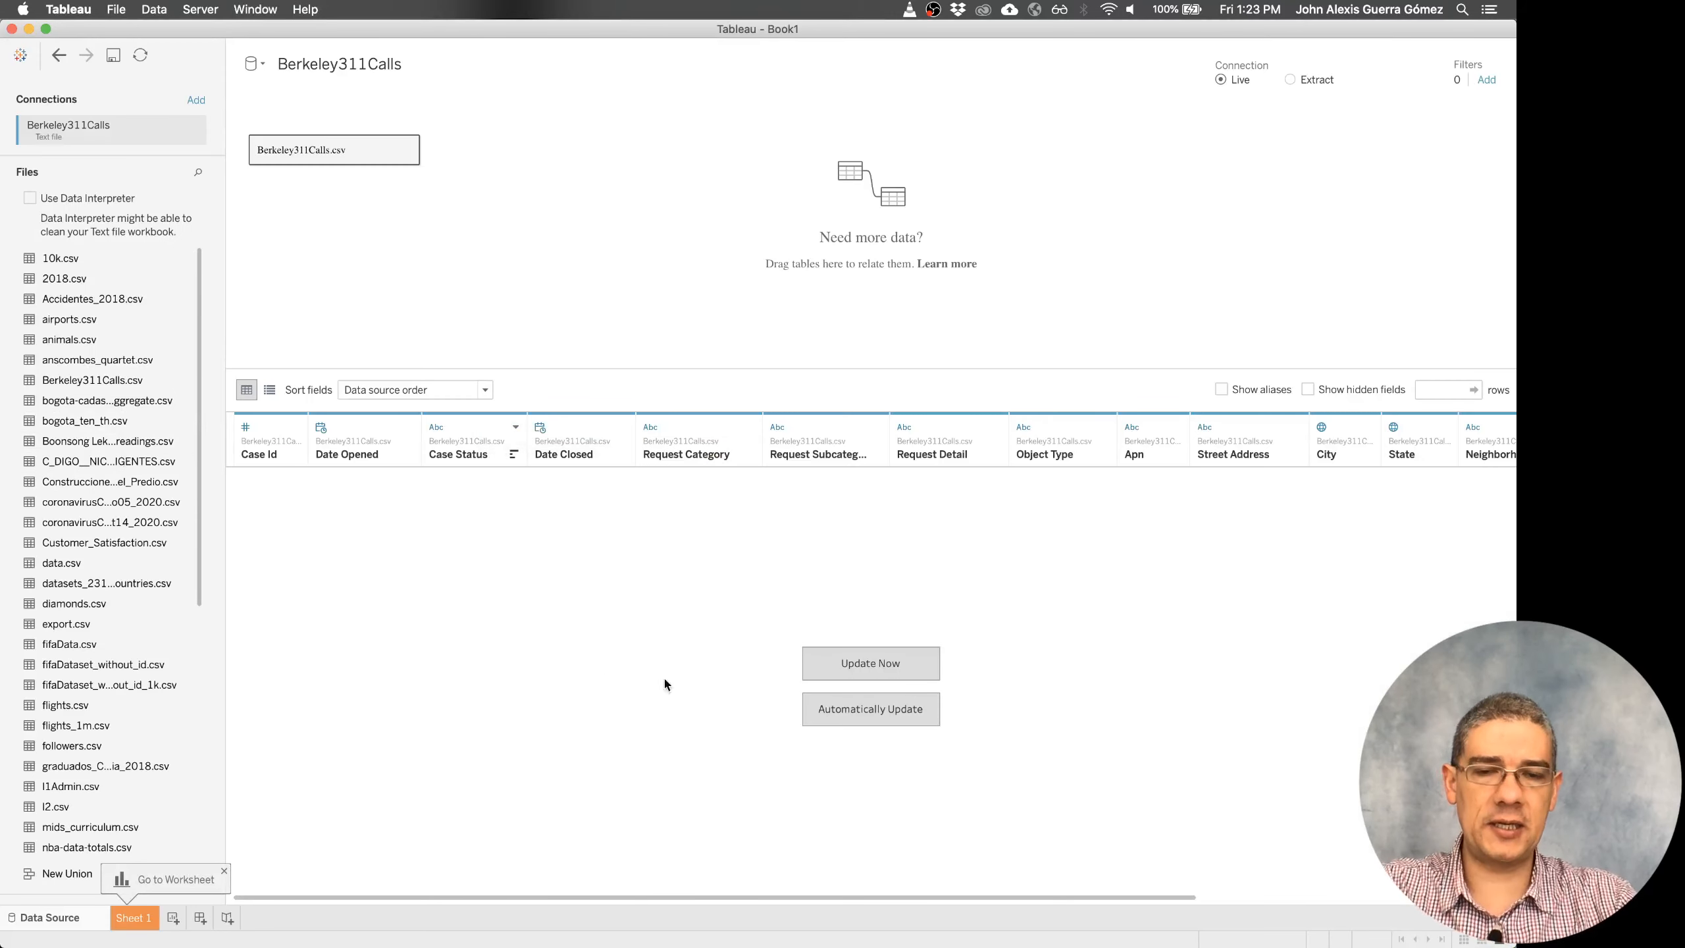
pyautogui.click(882, 664)
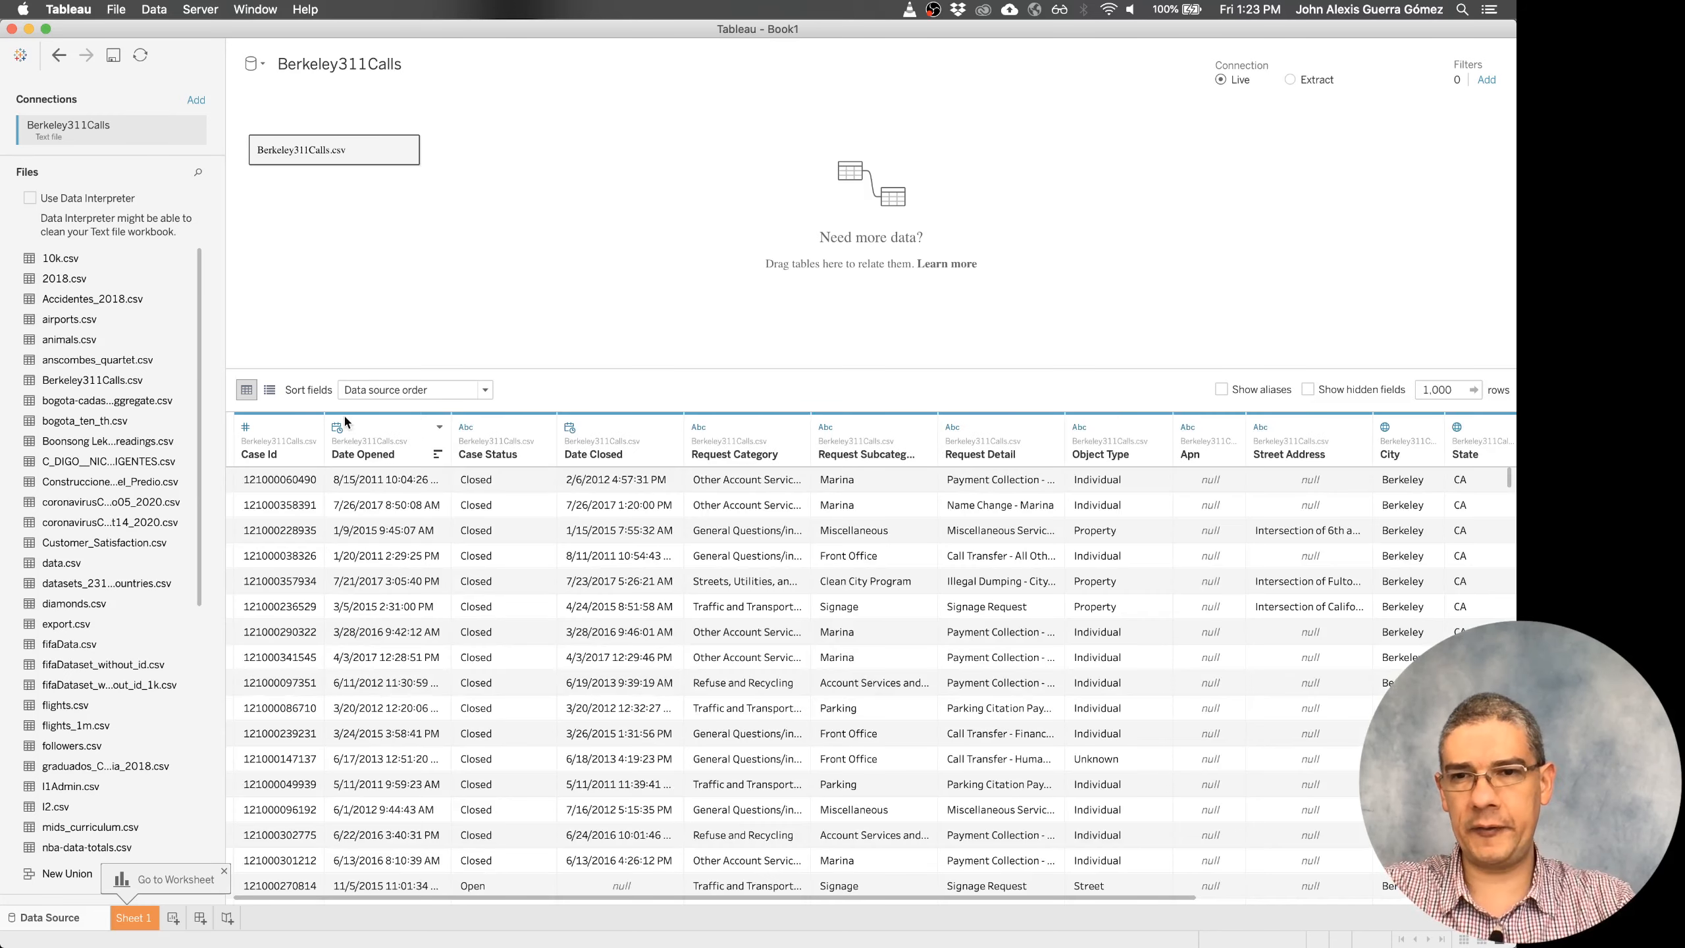
pyautogui.hscroll(5, 377, 648)
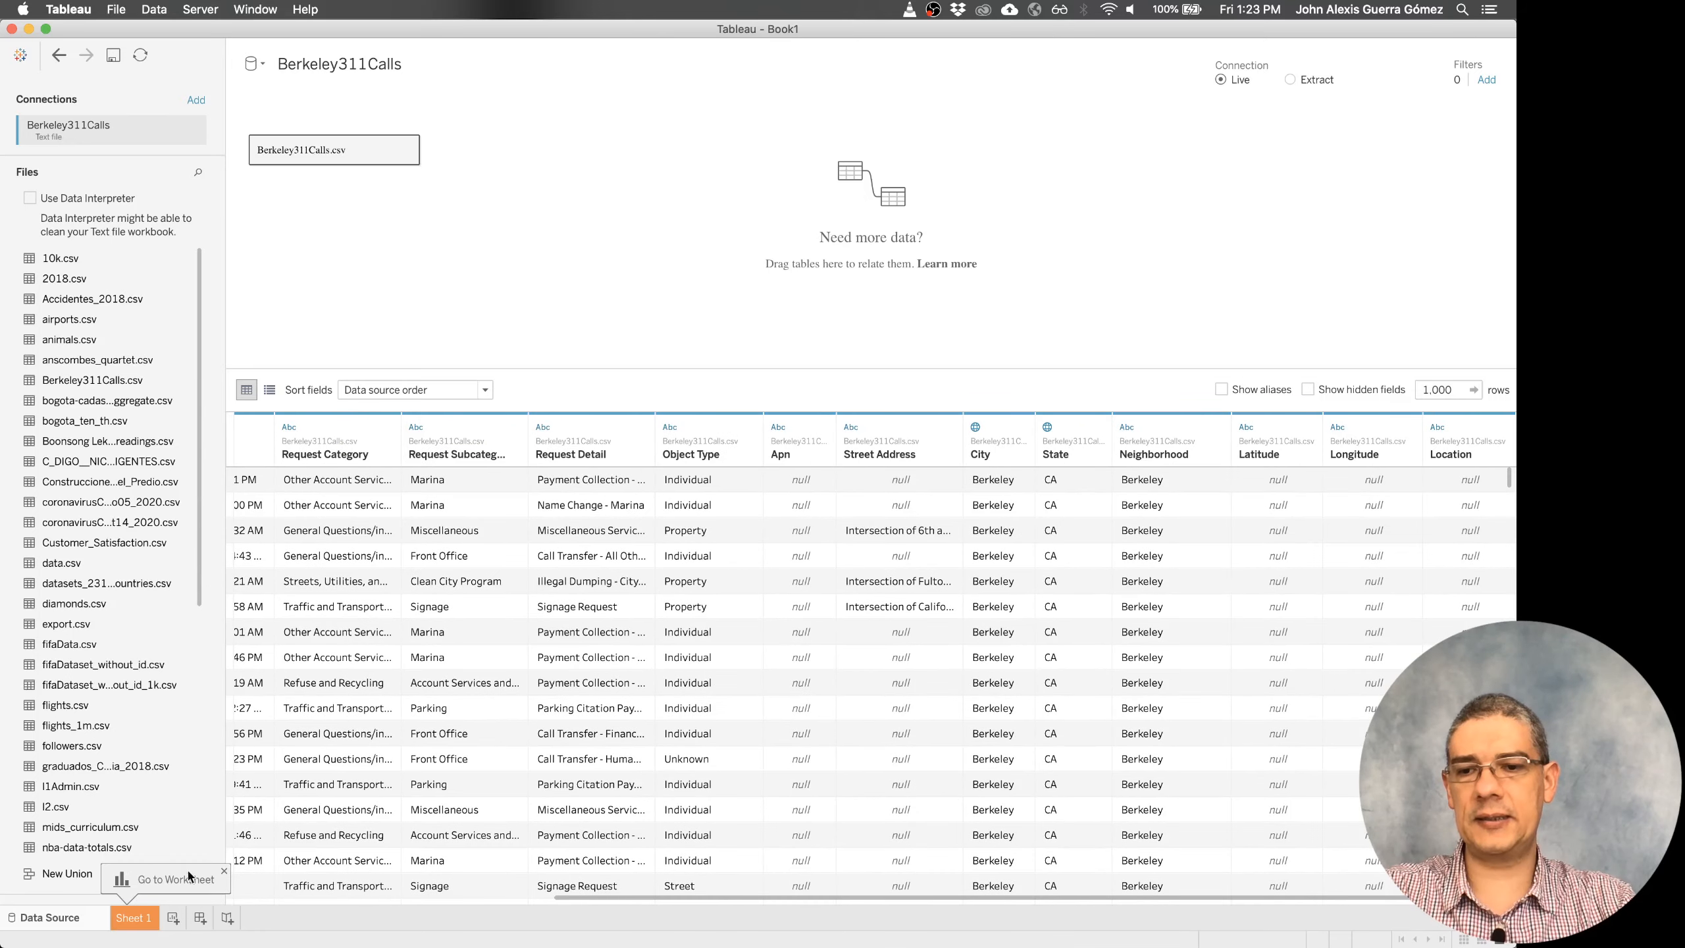
# - On Sheet 1, chart the count of Berkeley311Calls.csv as a bar and show its mark label
pyautogui.click(135, 918)
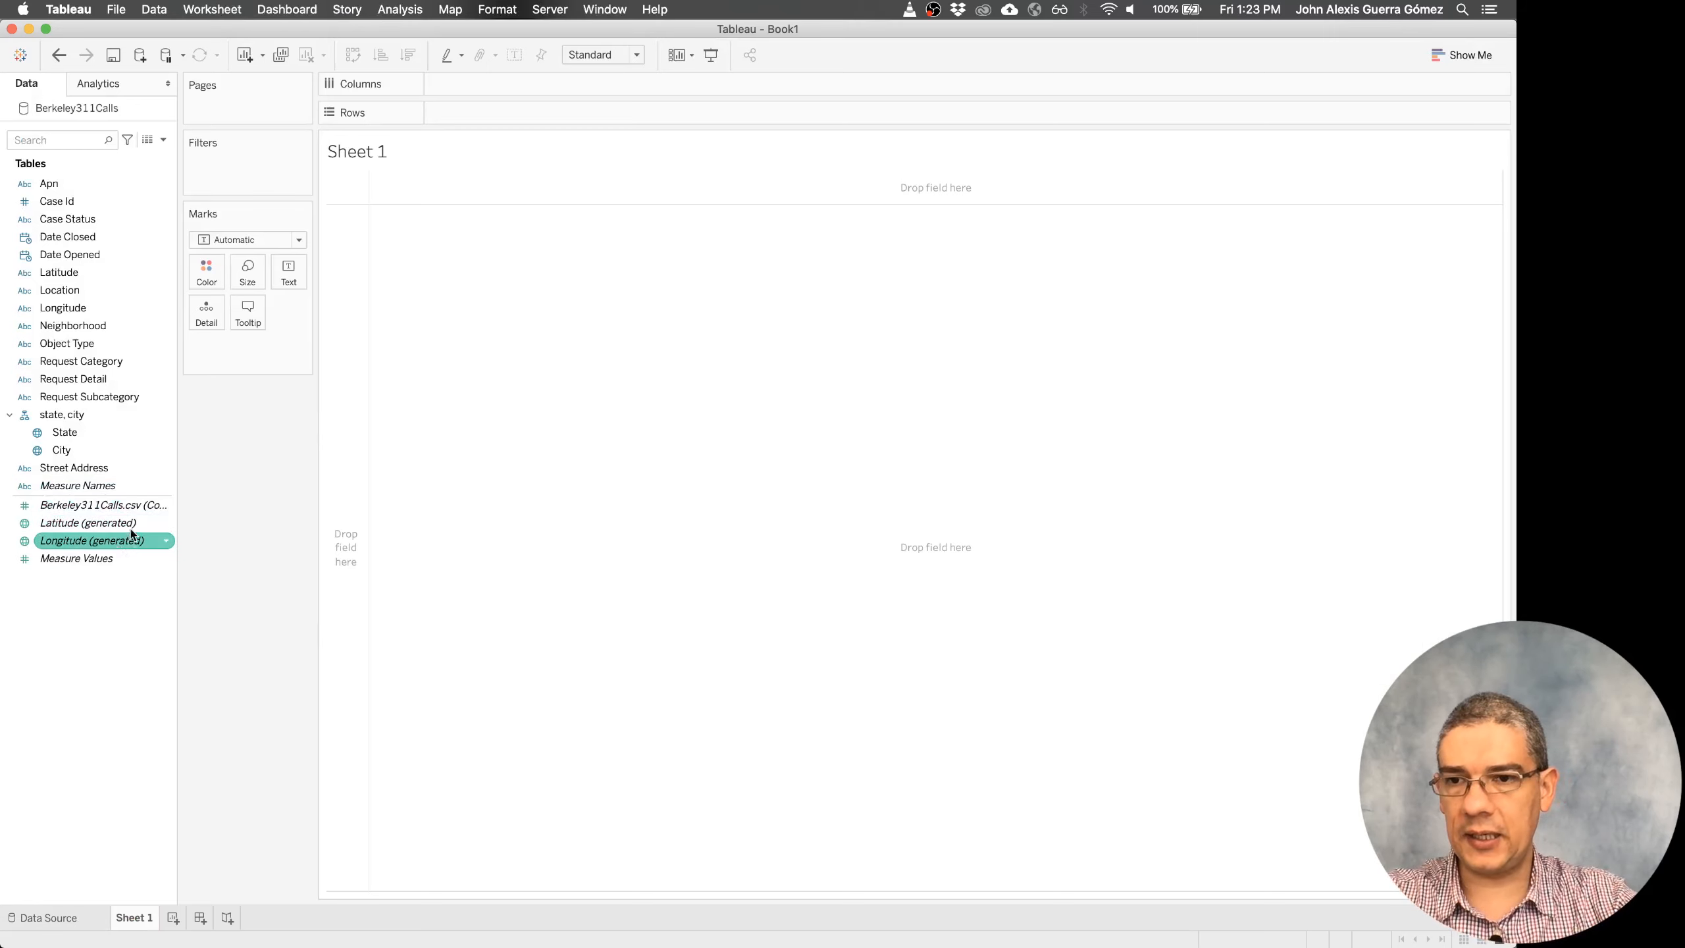
pyautogui.doubleClick(139, 511)
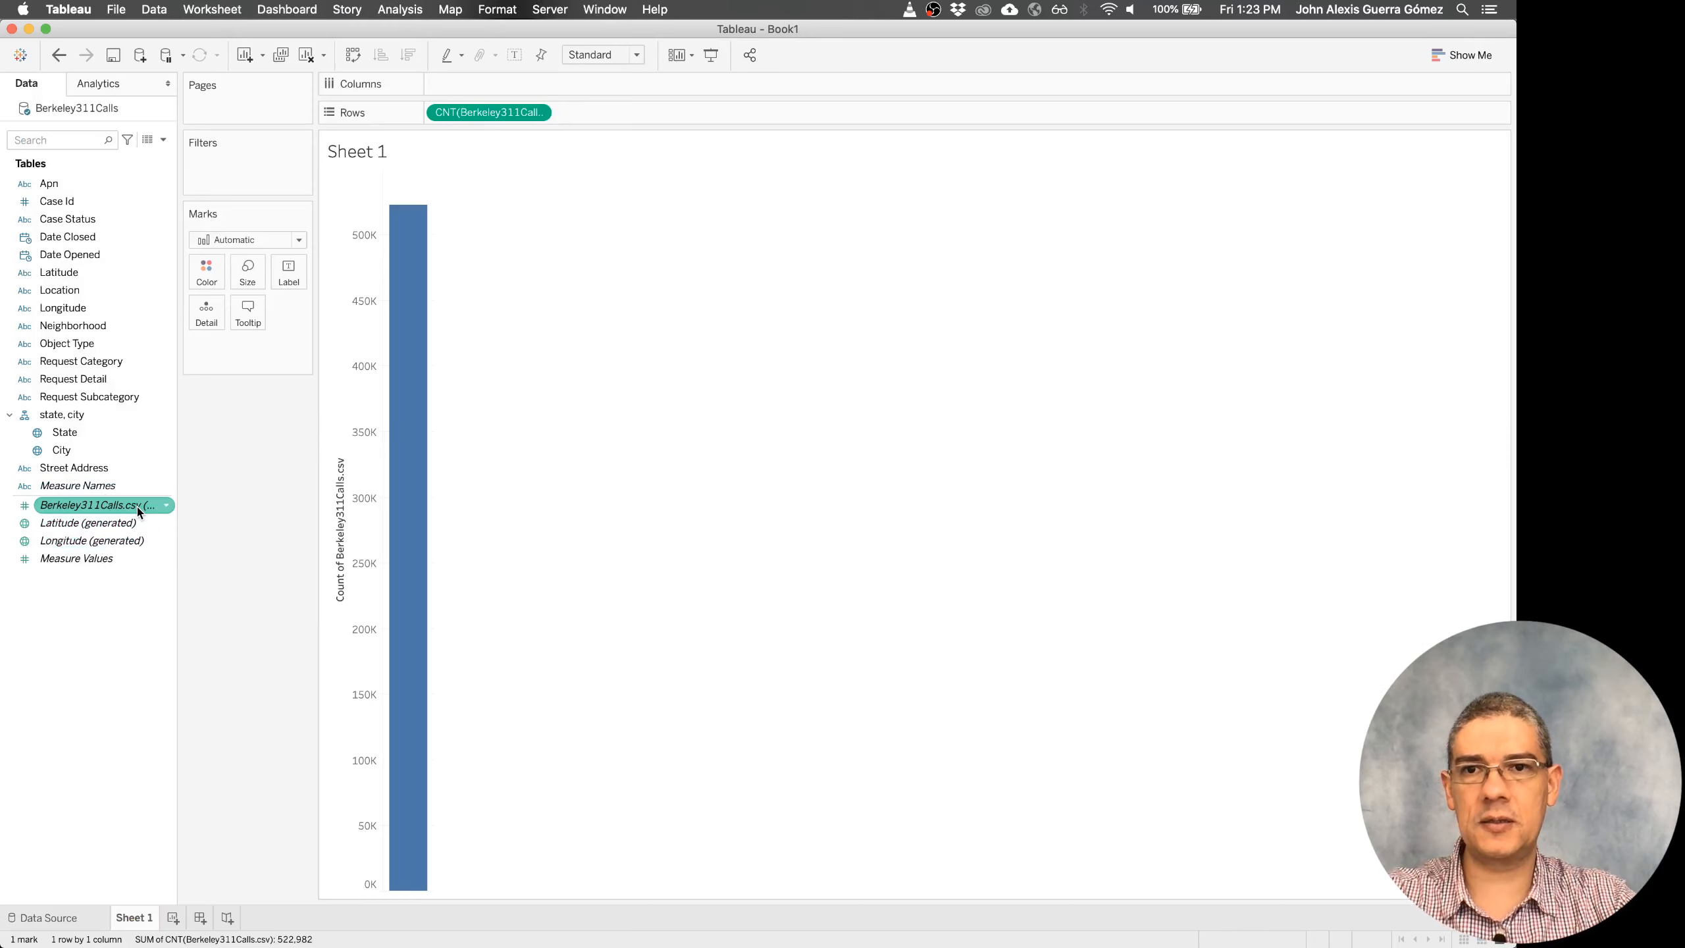
pyautogui.click(514, 54)
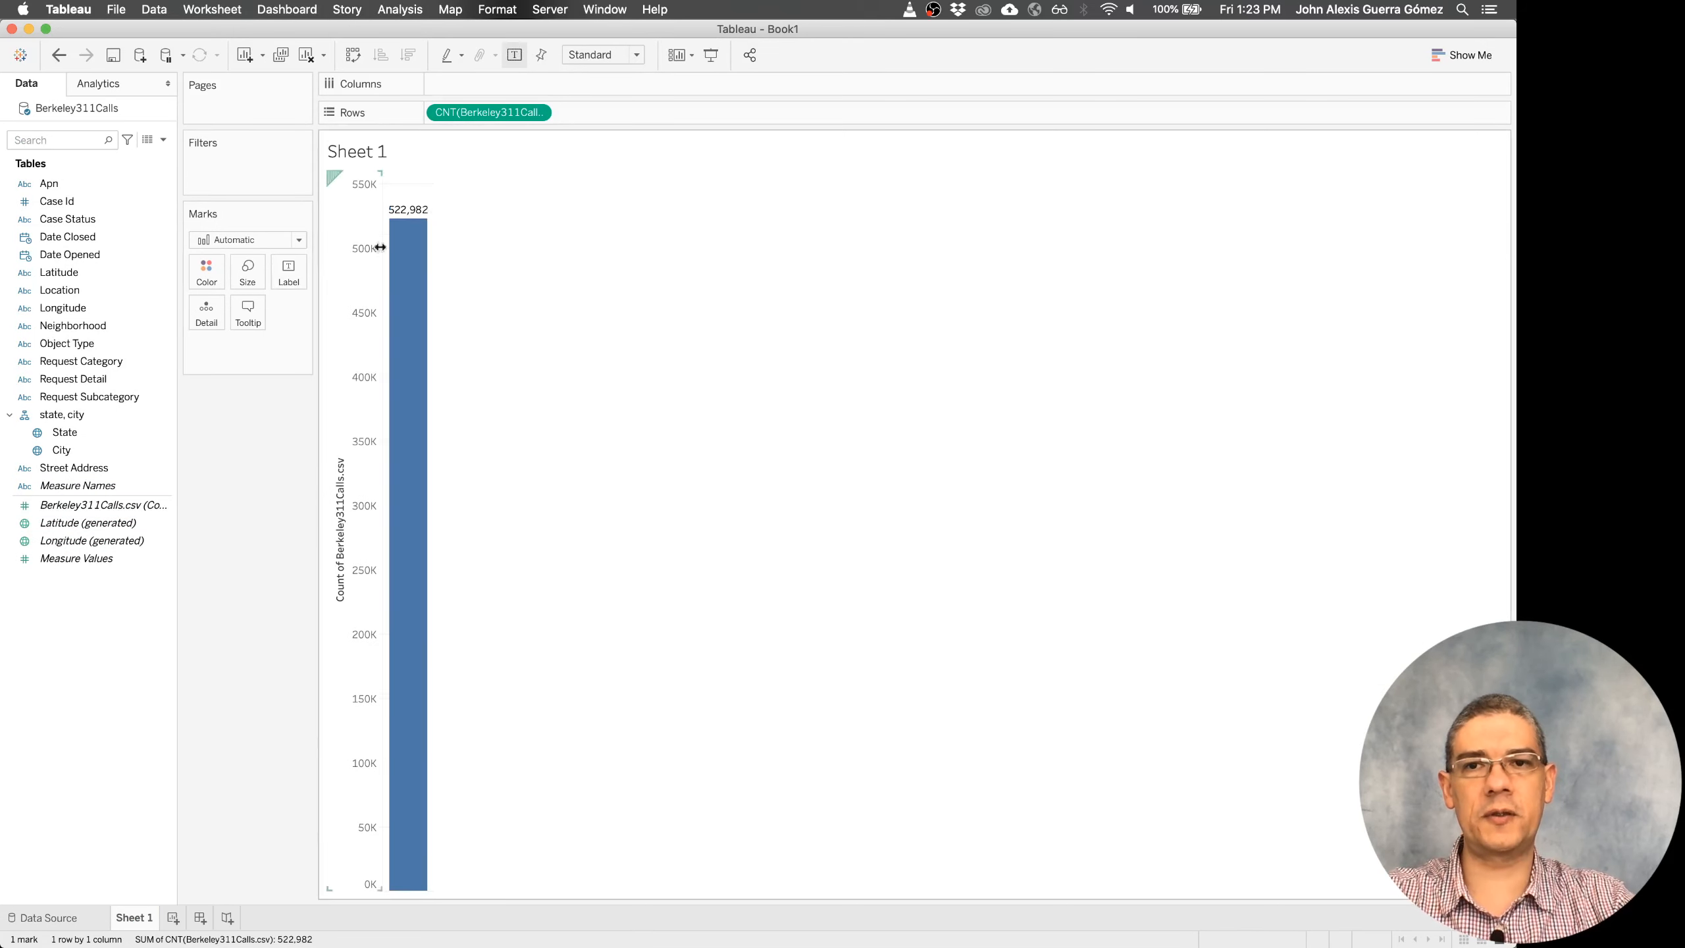
# - Add a new worksheet and assign the Berkeley311Calls.csv count to the mark size
pyautogui.click(173, 916)
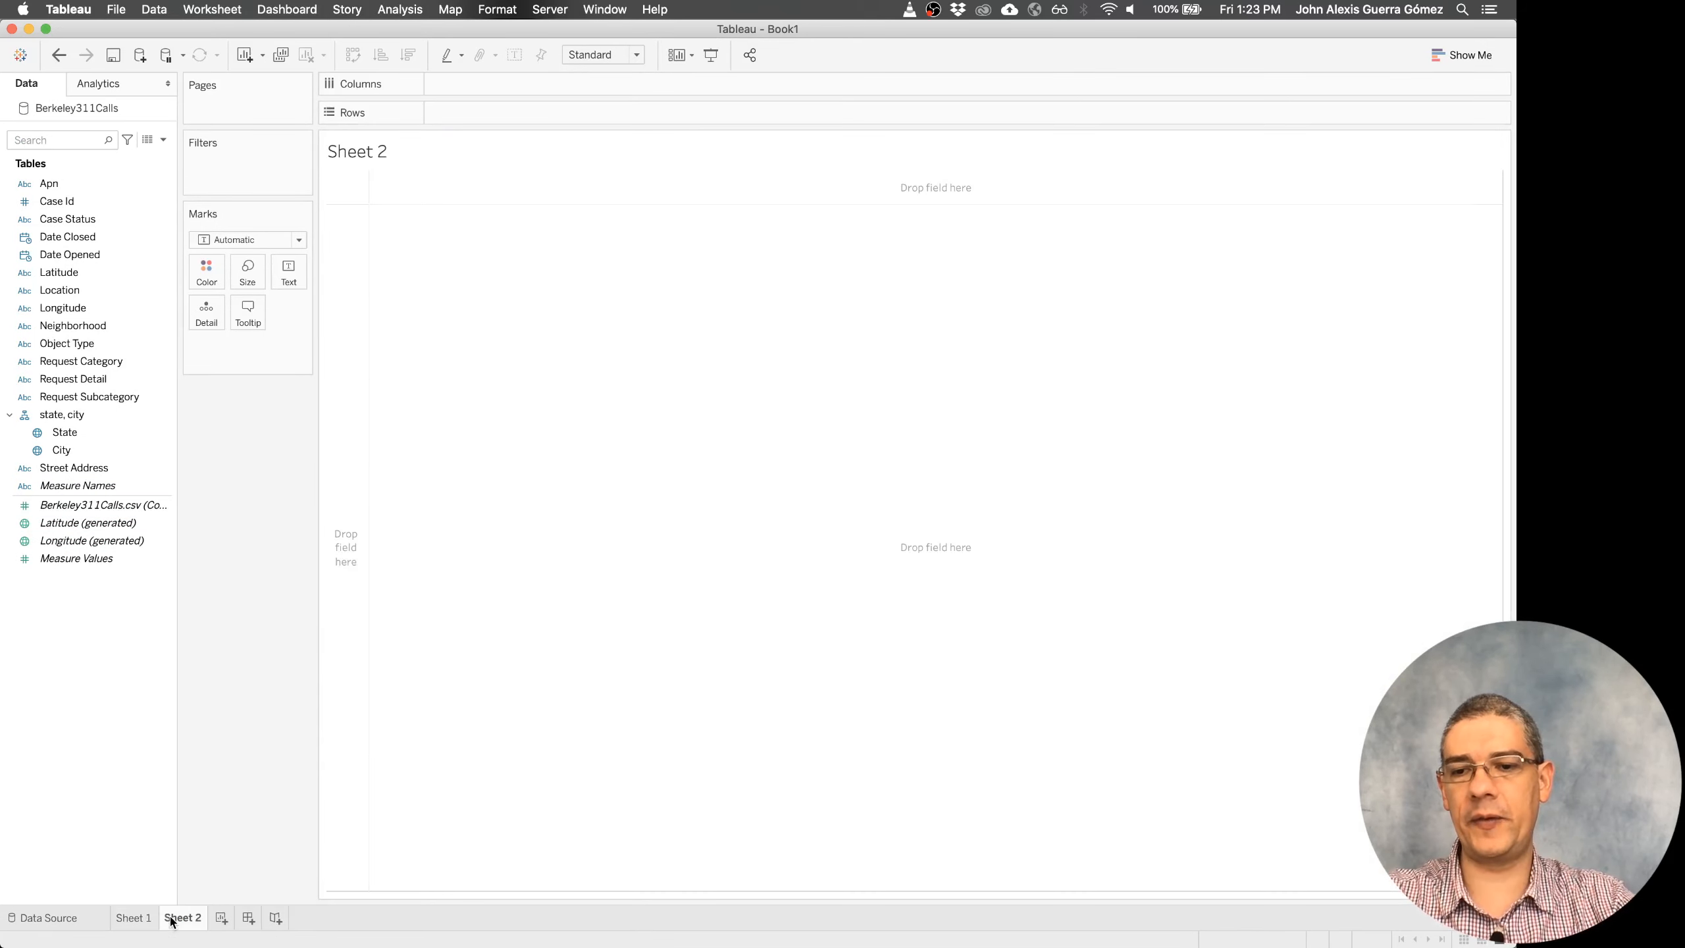
pyautogui.click(89, 509)
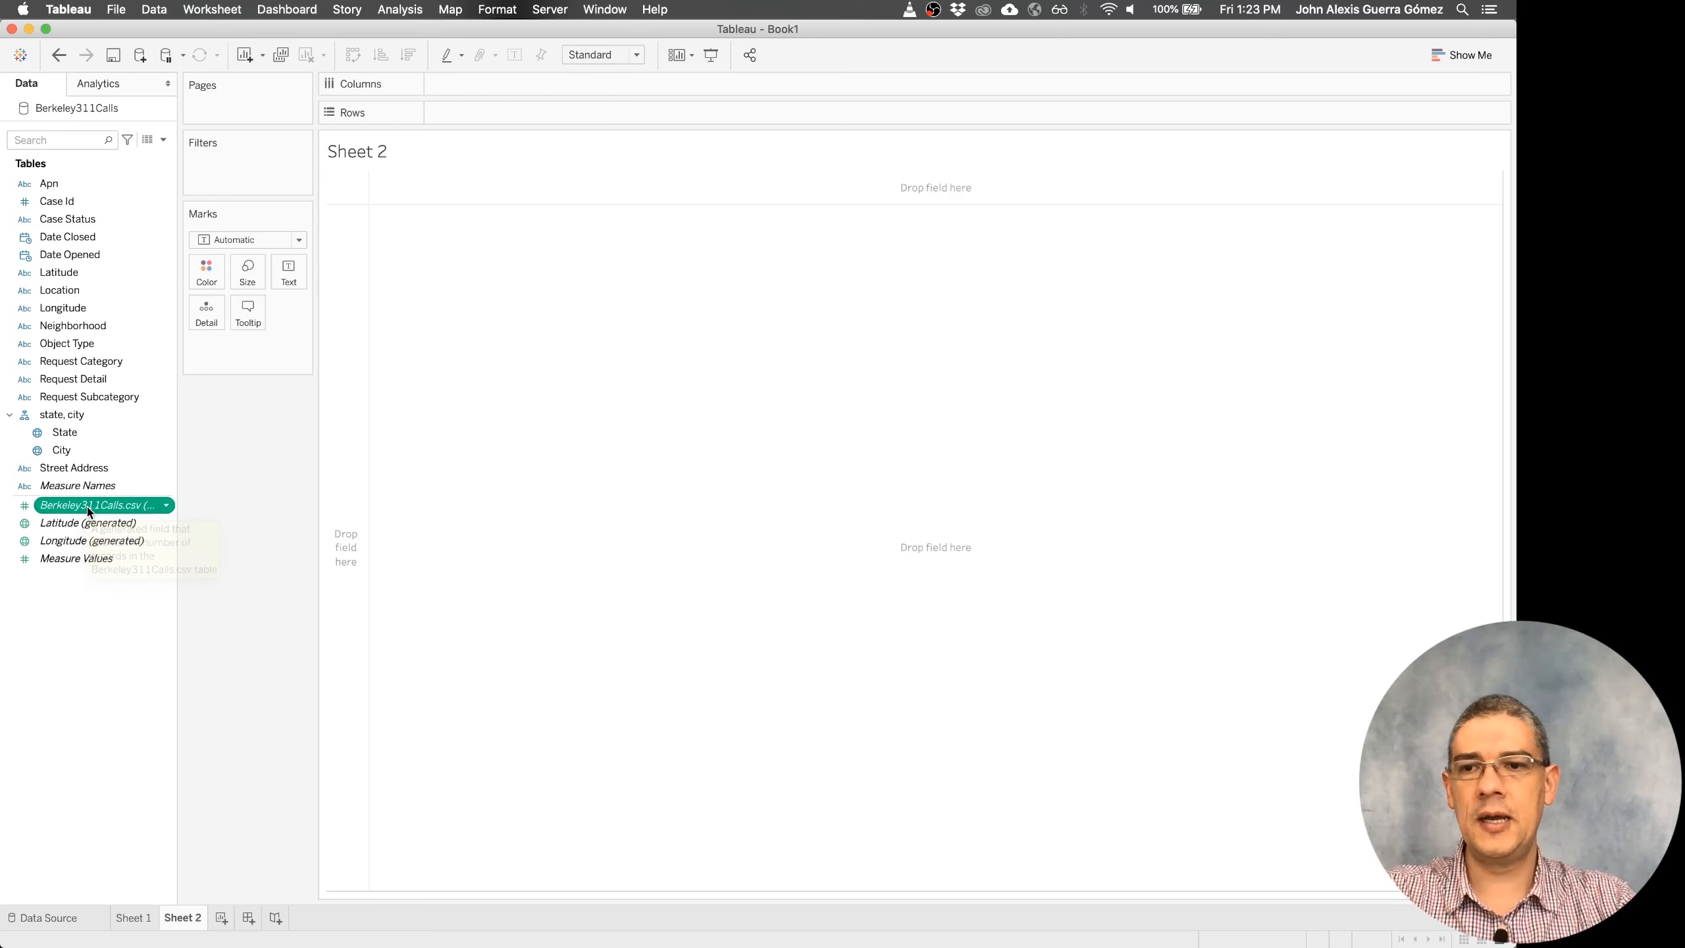
pyautogui.moveTo(89, 510)
pyautogui.mouseDown()
pyautogui.moveTo(292, 295)
pyautogui.moveTo(242, 274)
pyautogui.mouseUp()
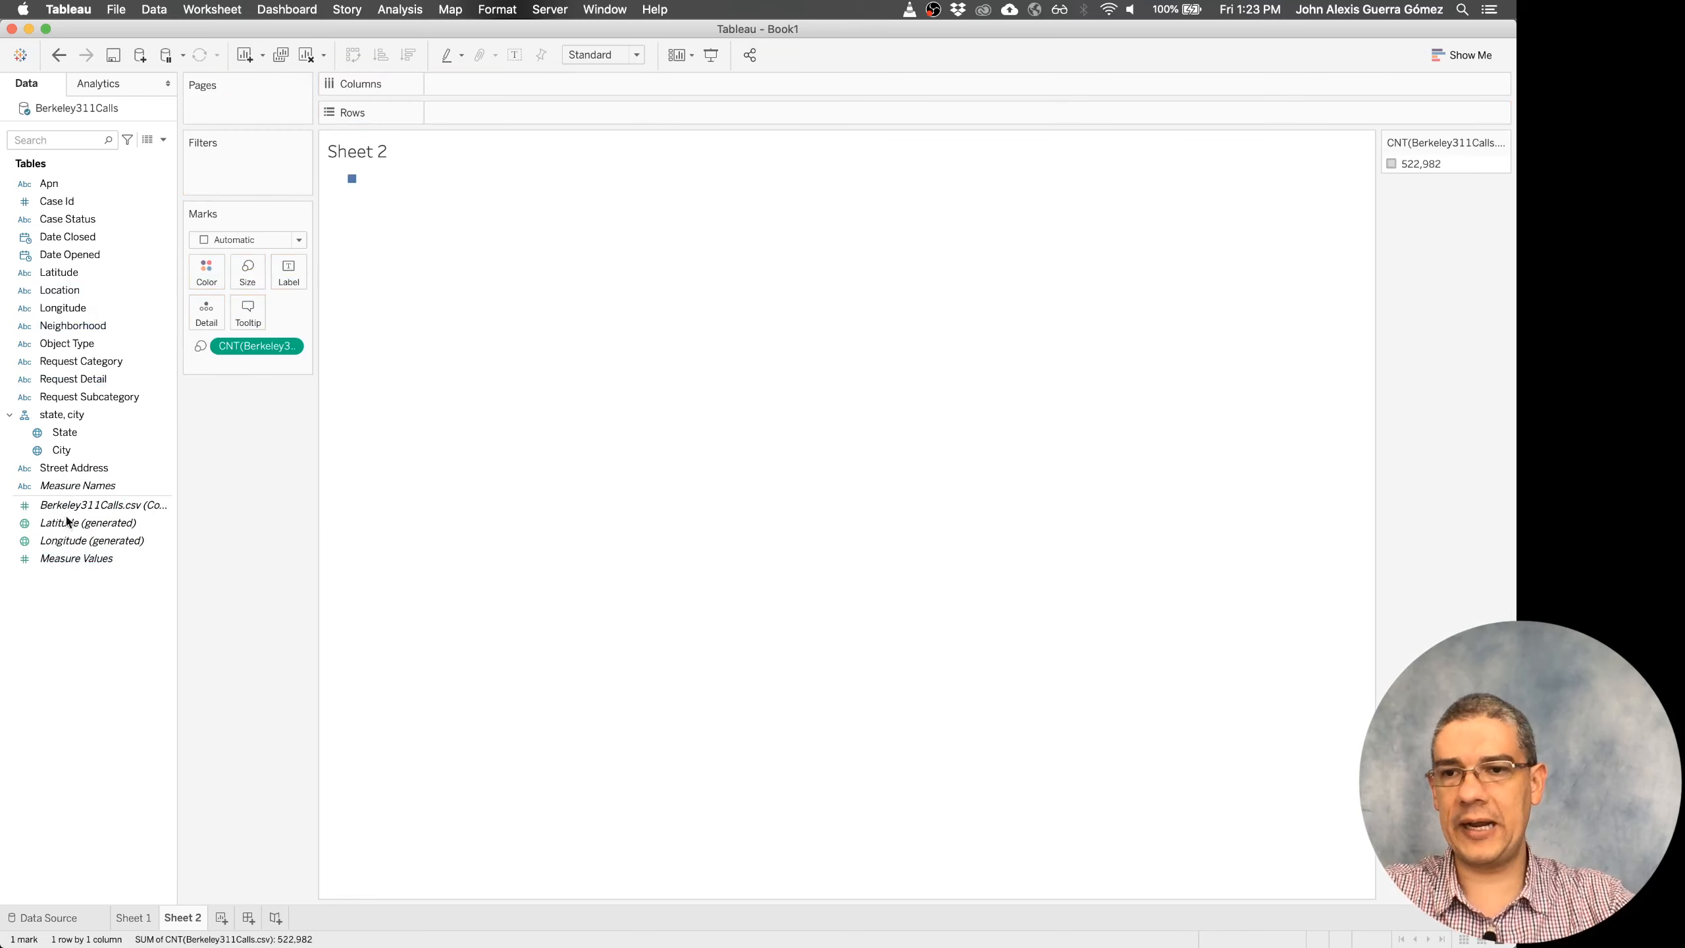
pyautogui.click(96, 236)
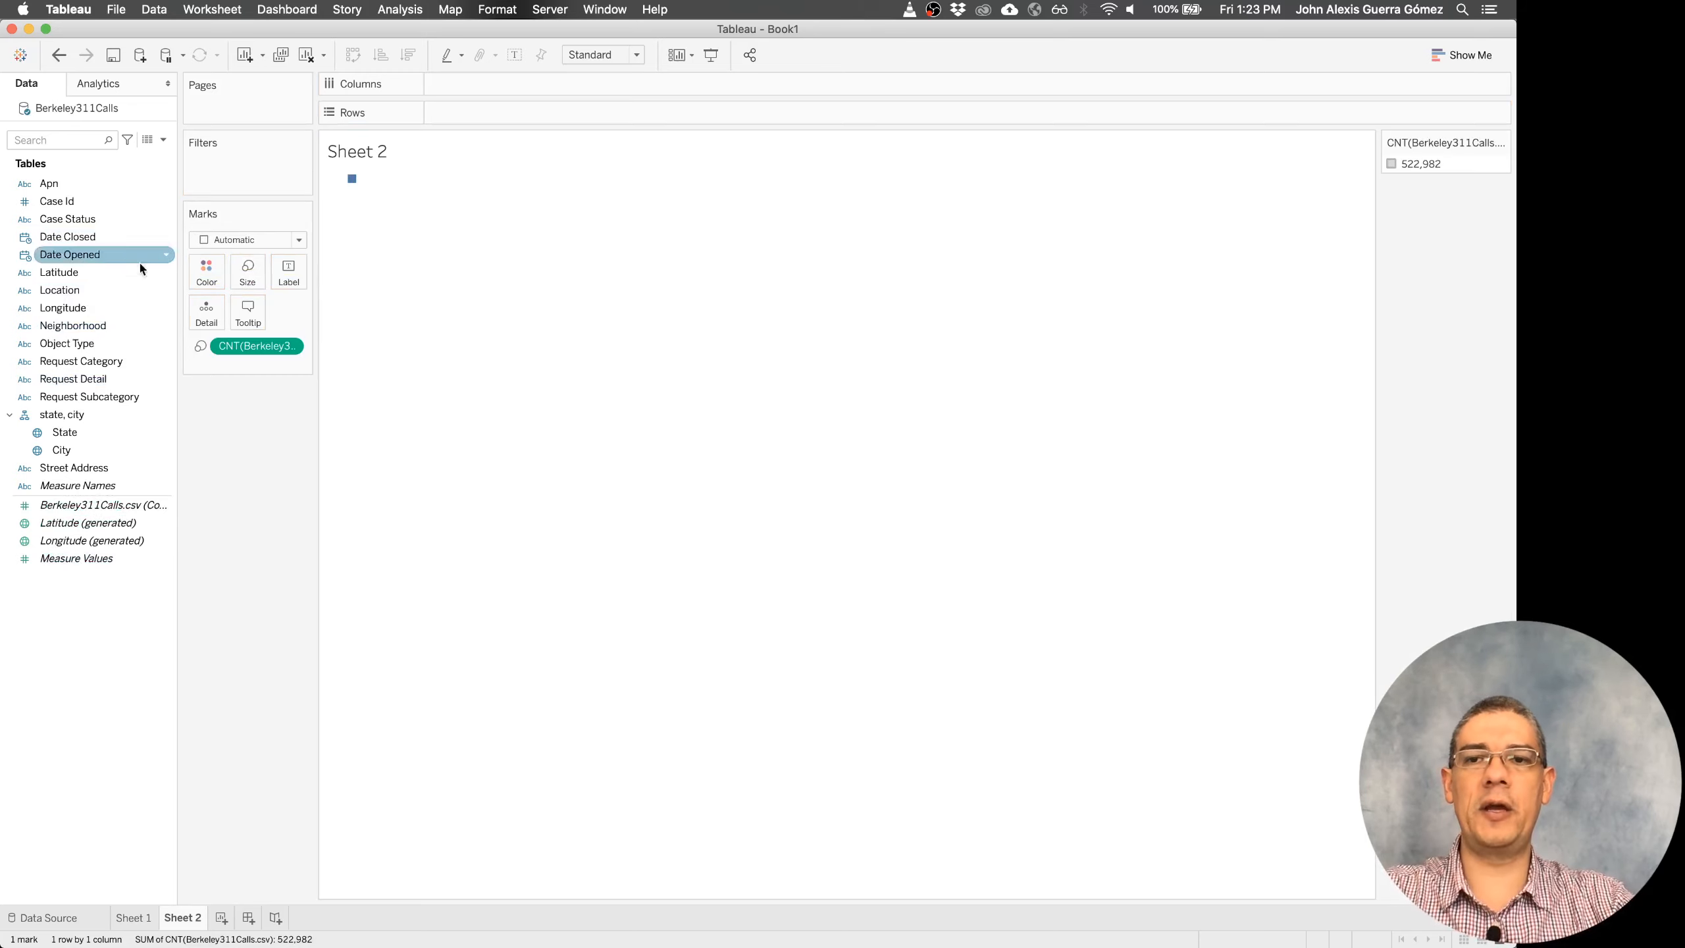
pyautogui.click(145, 559)
pyautogui.keyDown('super'); pyautogui.click(147, 506); pyautogui.keyUp('super')
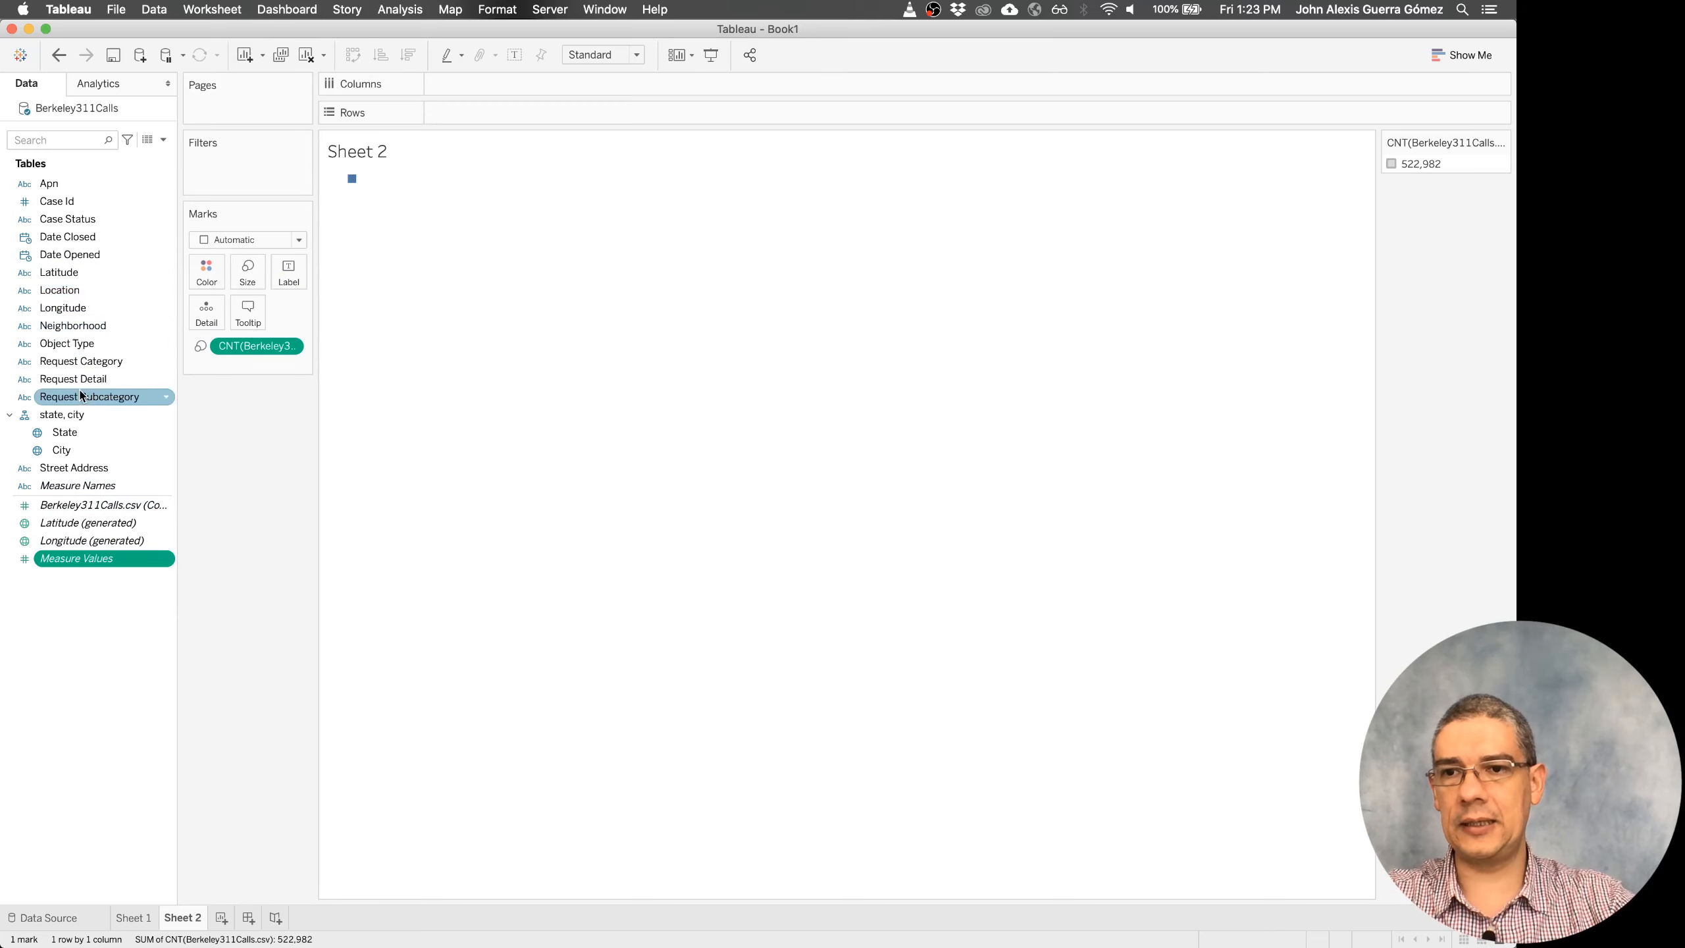
# - Build a bar chart with the Berkeley311Calls.csv count on Rows and Request Category followed by Object Type on Columns
pyautogui.moveTo(97, 344); pyautogui.dragTo(540, 79)
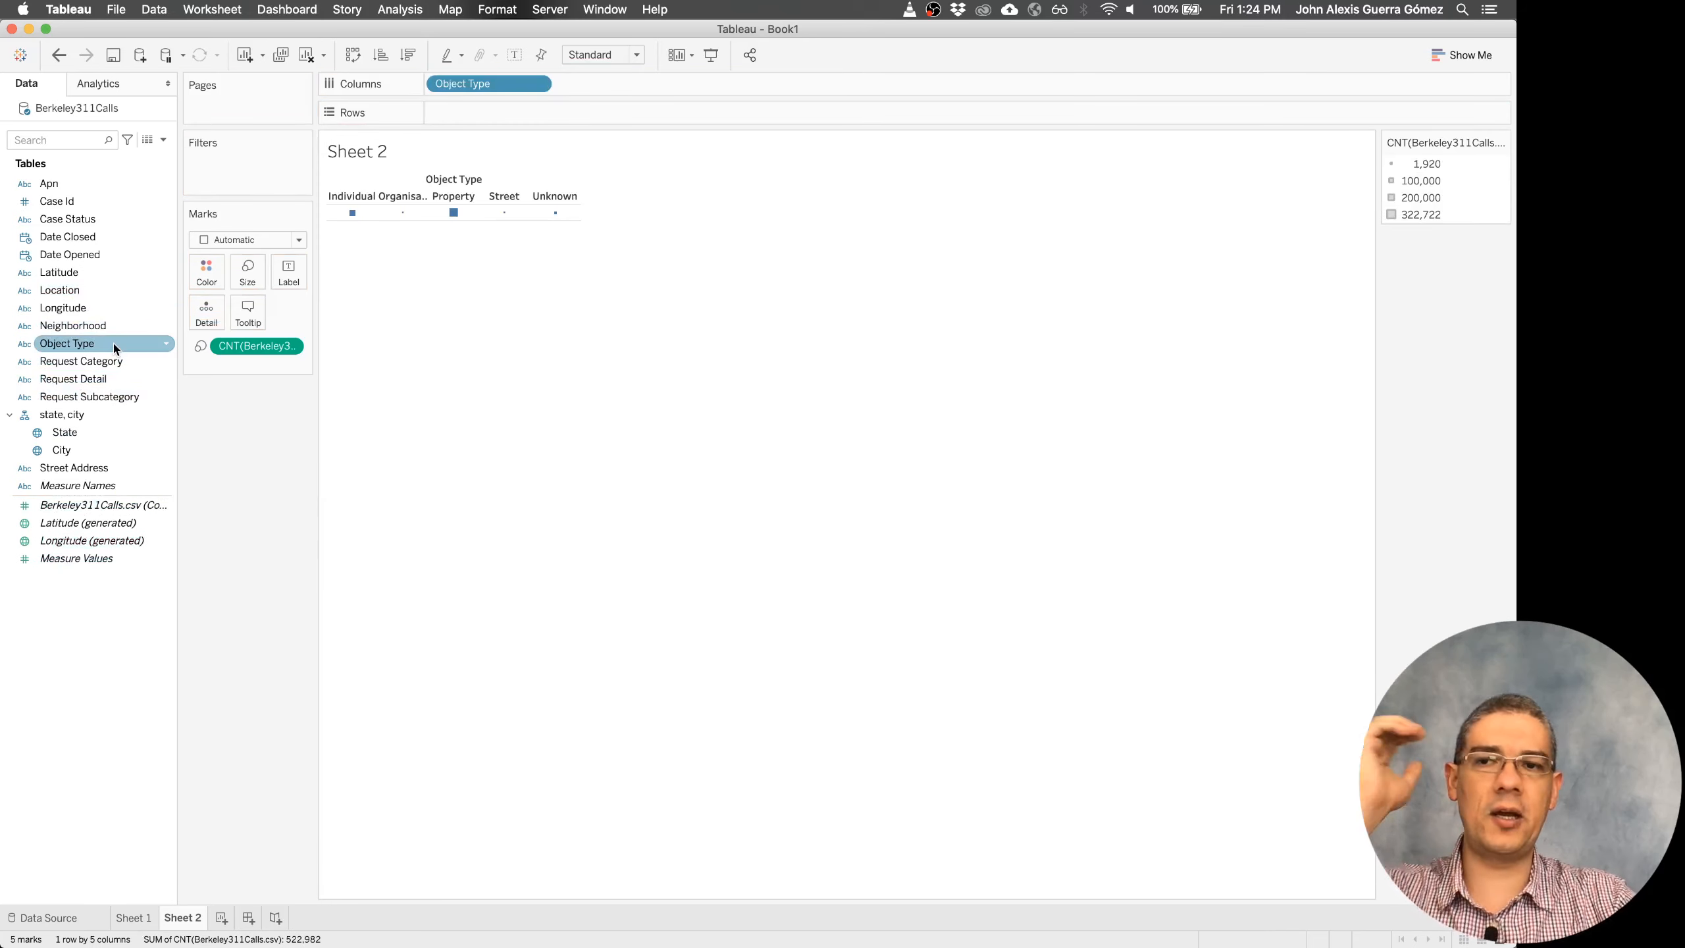
pyautogui.moveTo(292, 346); pyautogui.dragTo(560, 113)
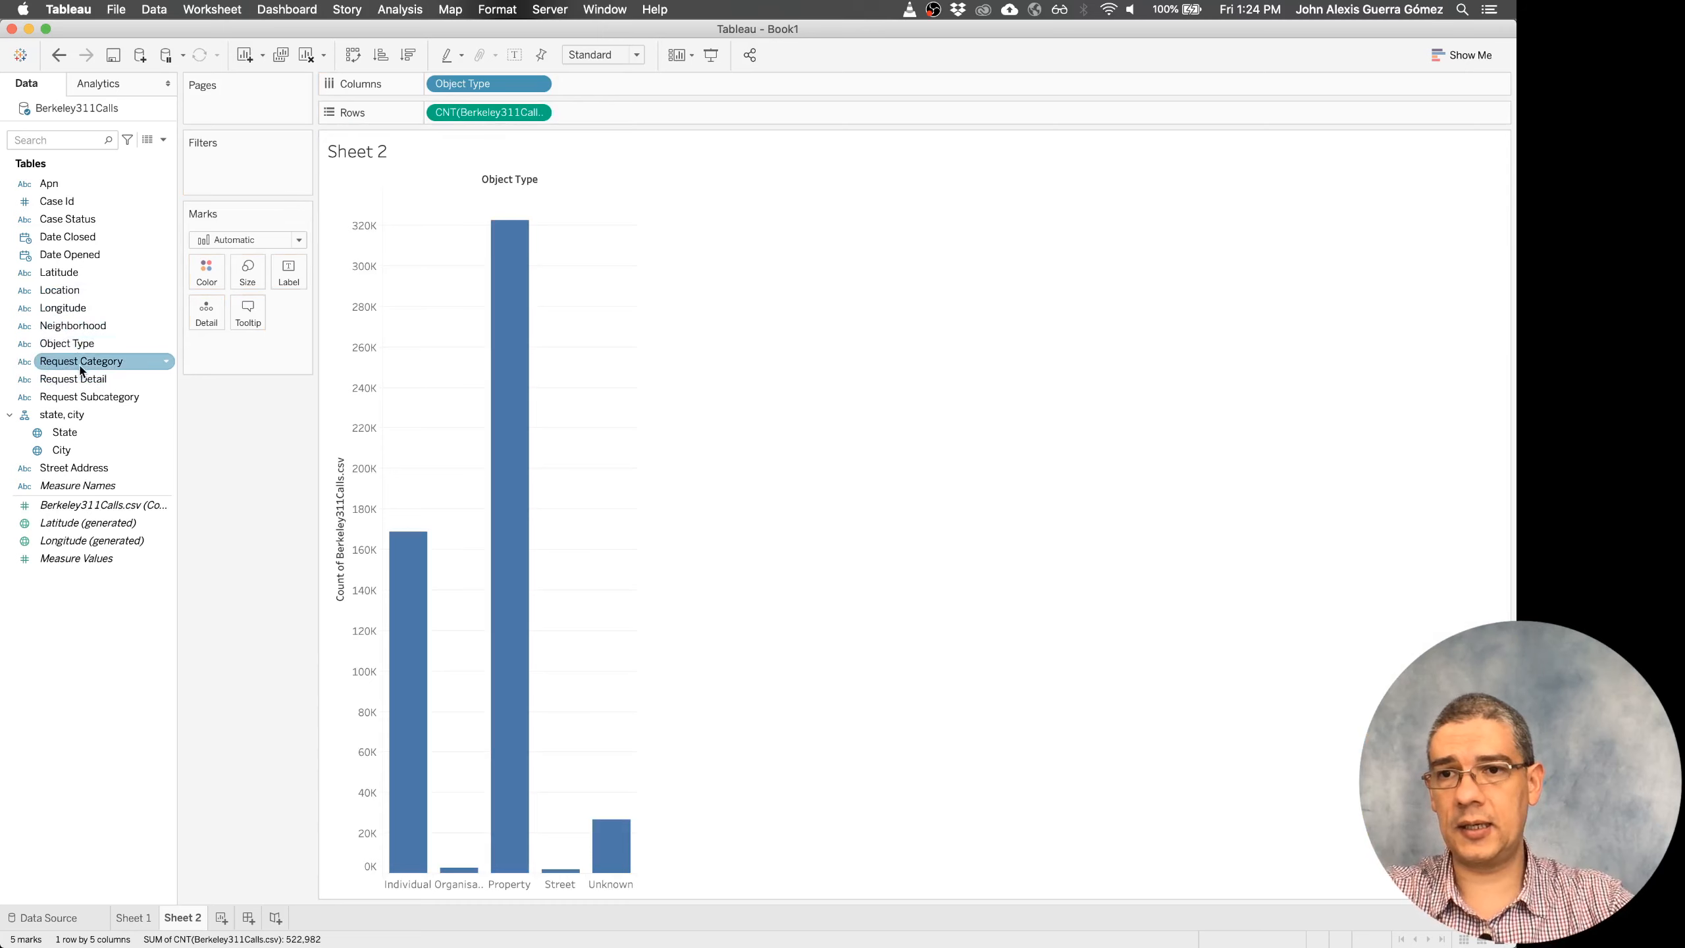
pyautogui.moveTo(81, 370); pyautogui.dragTo(434, 95)
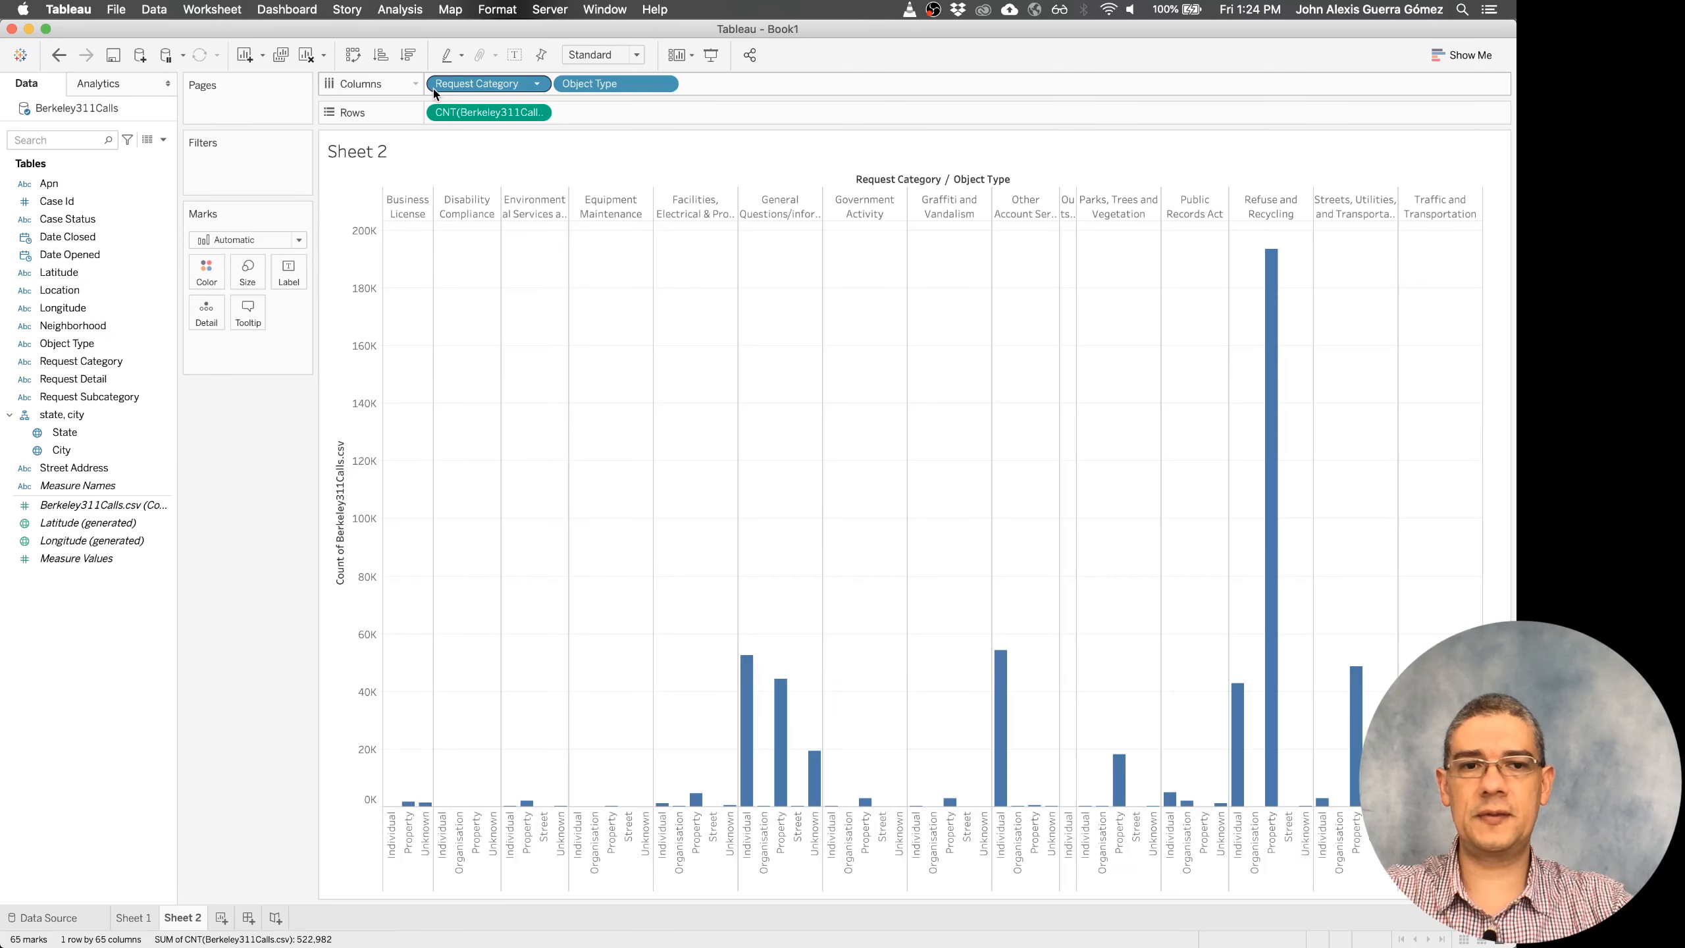
# - Swap rows and columns to make horizontal bars with mark labels, and sort Object Type descending by count
pyautogui.click(353, 56)
pyautogui.click(518, 58)
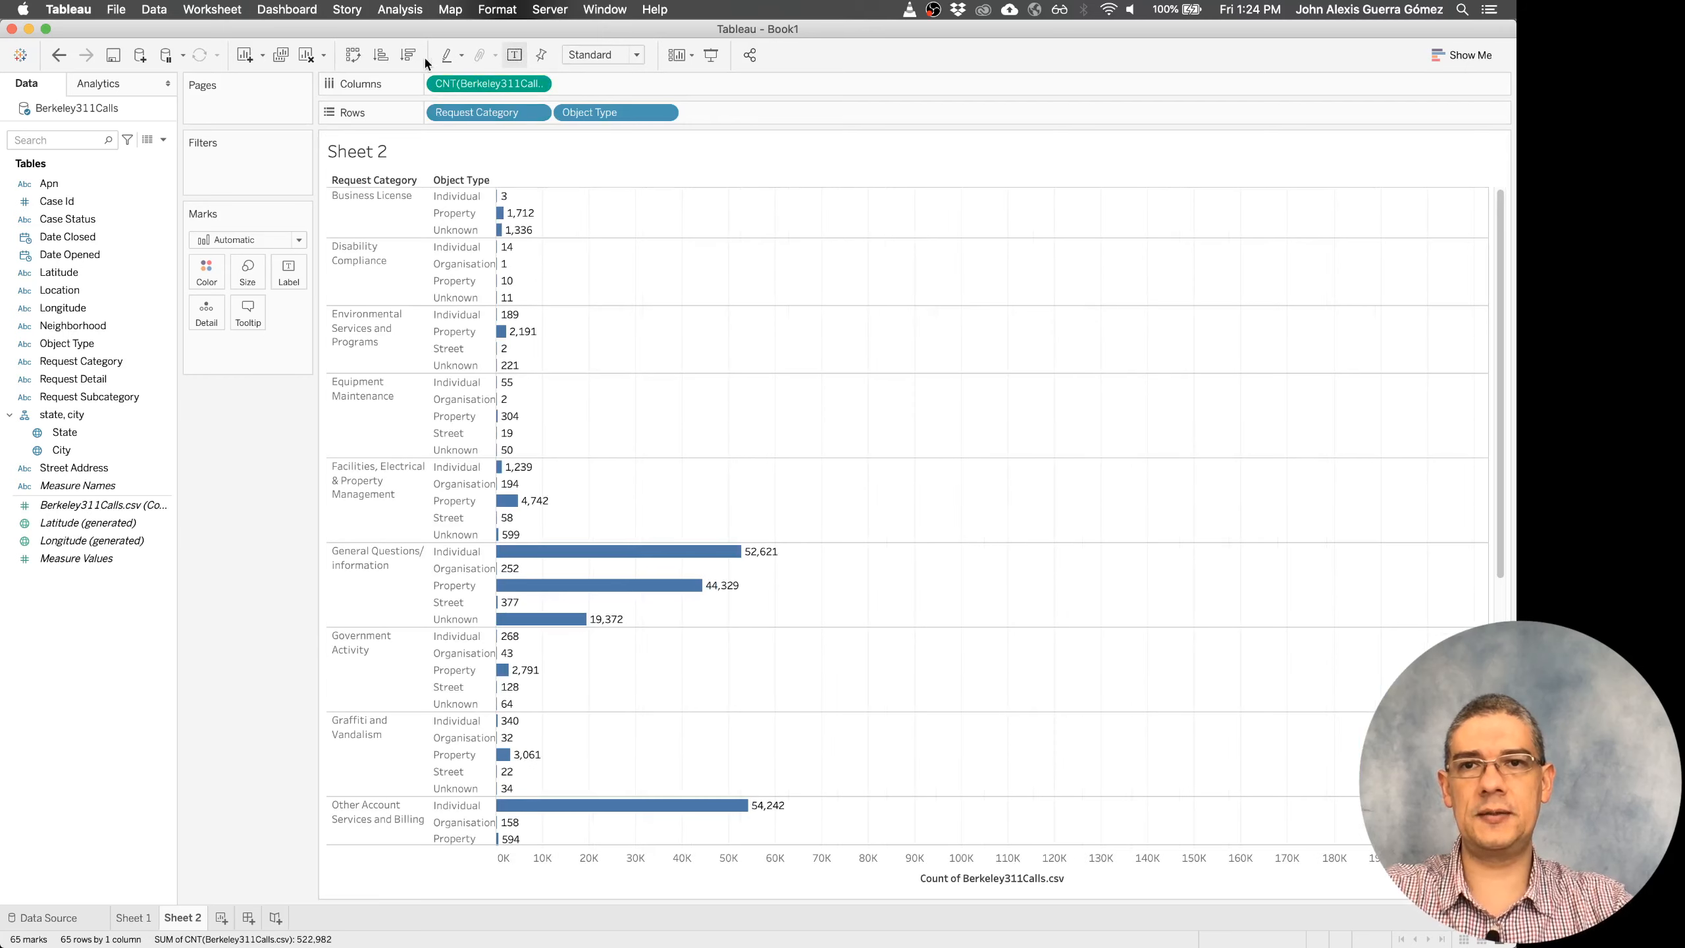
pyautogui.click(408, 55)
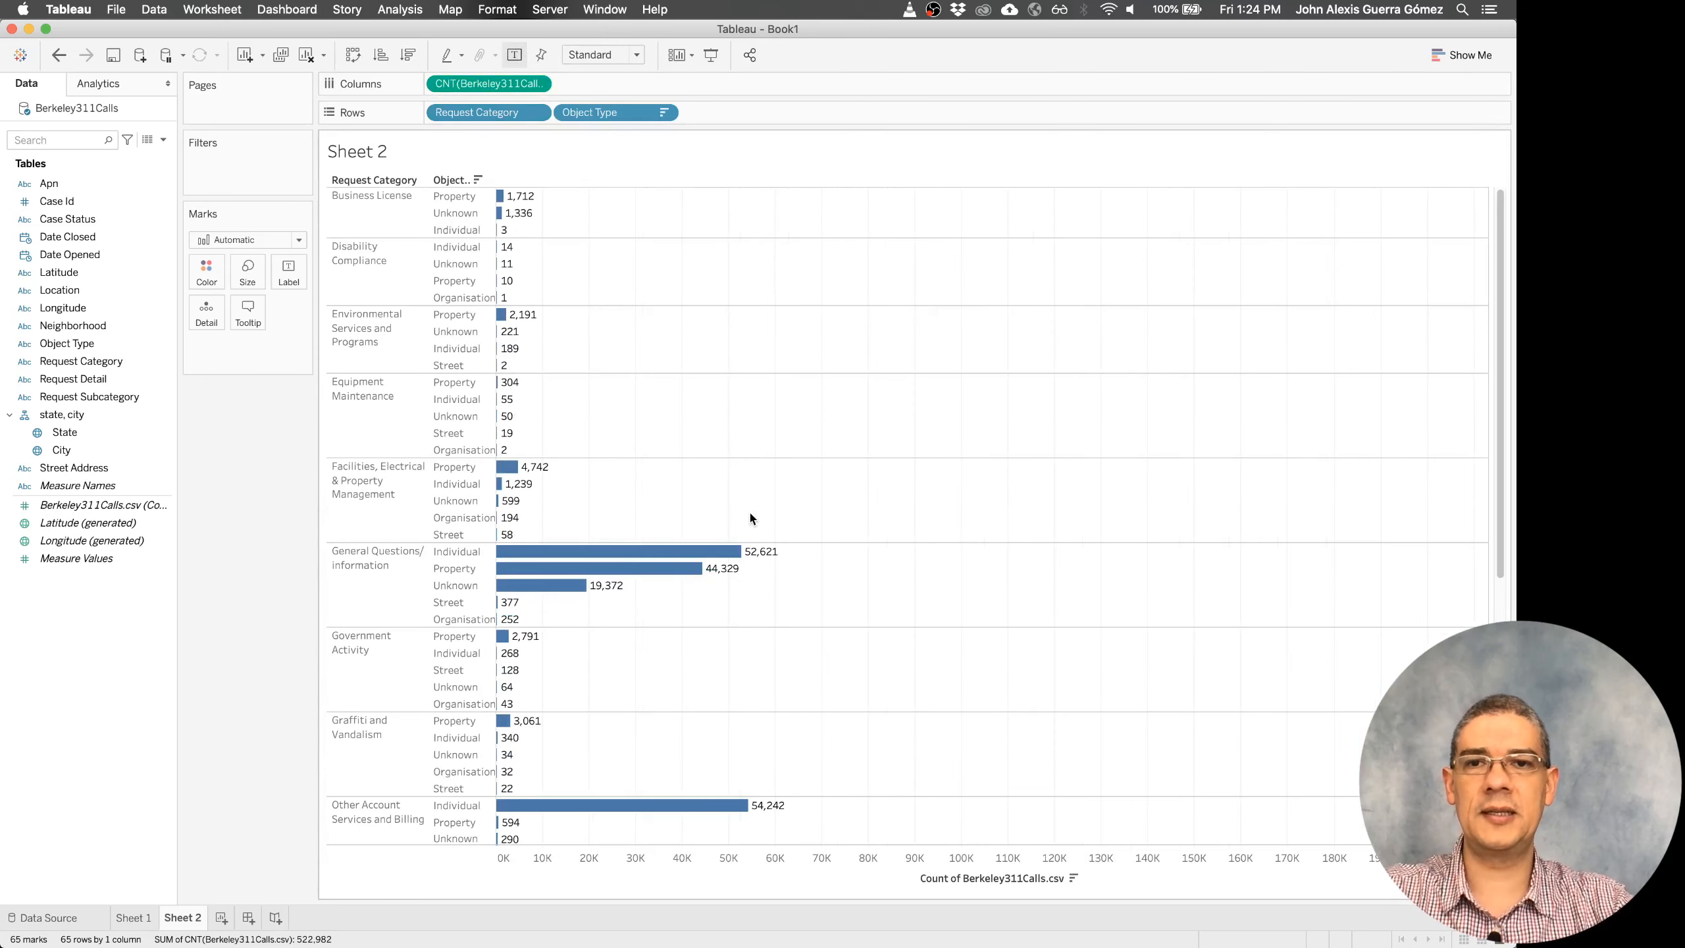
pyautogui.scroll(-10, 750, 515)
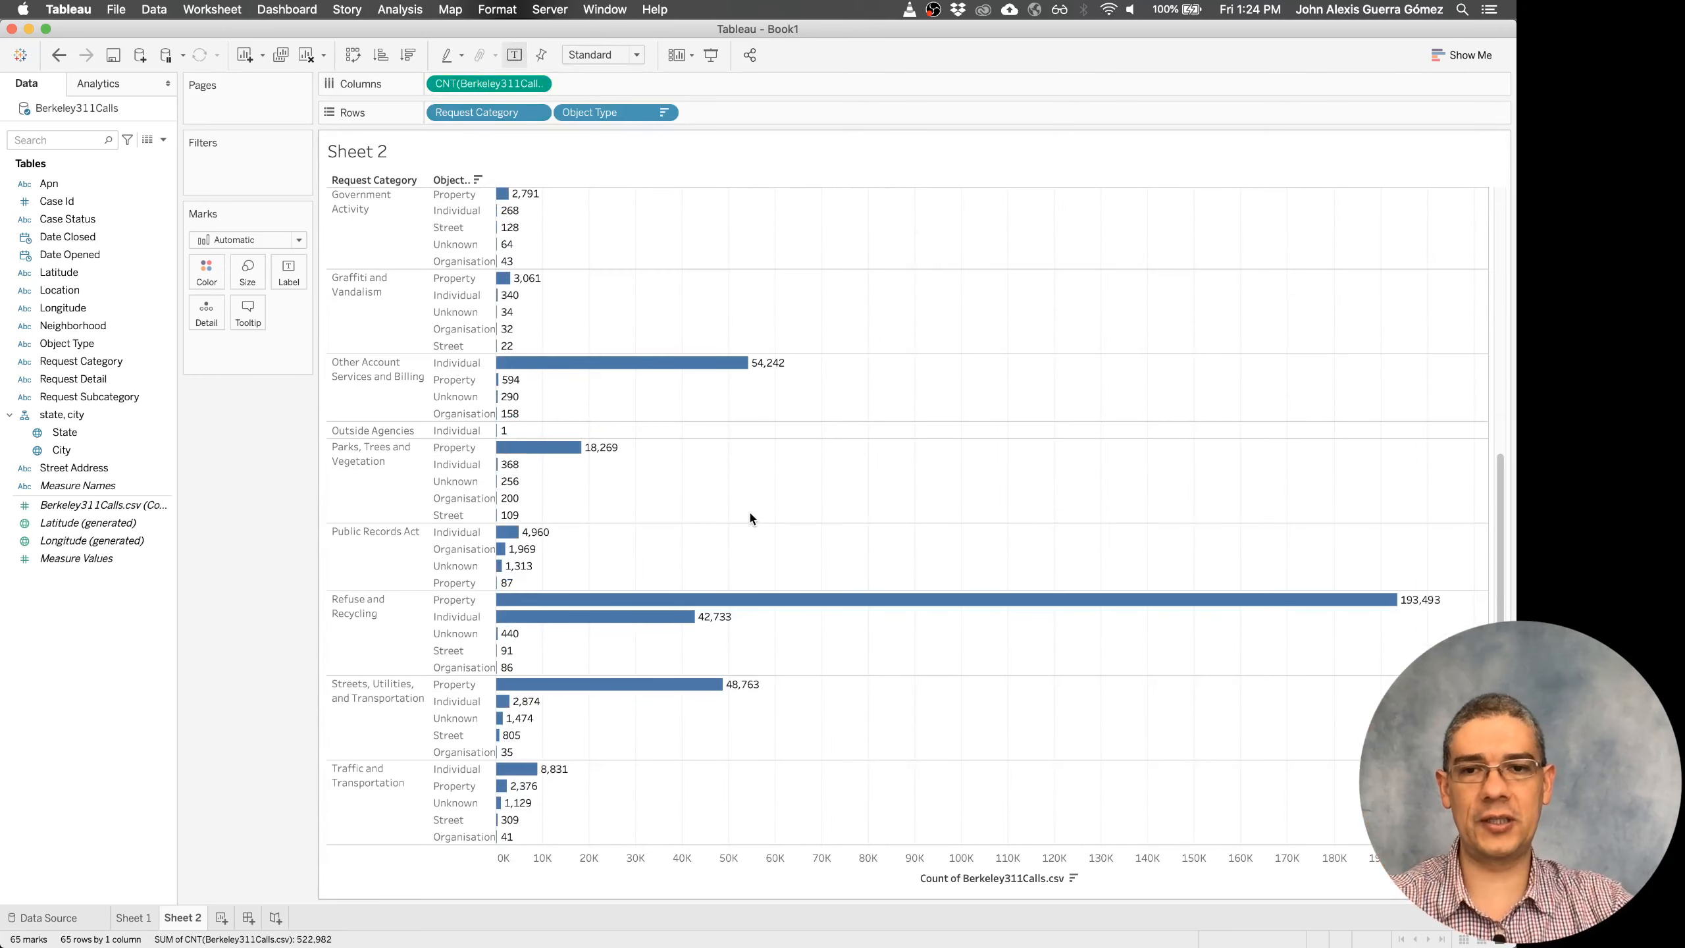
pyautogui.scroll(5, 751, 516)
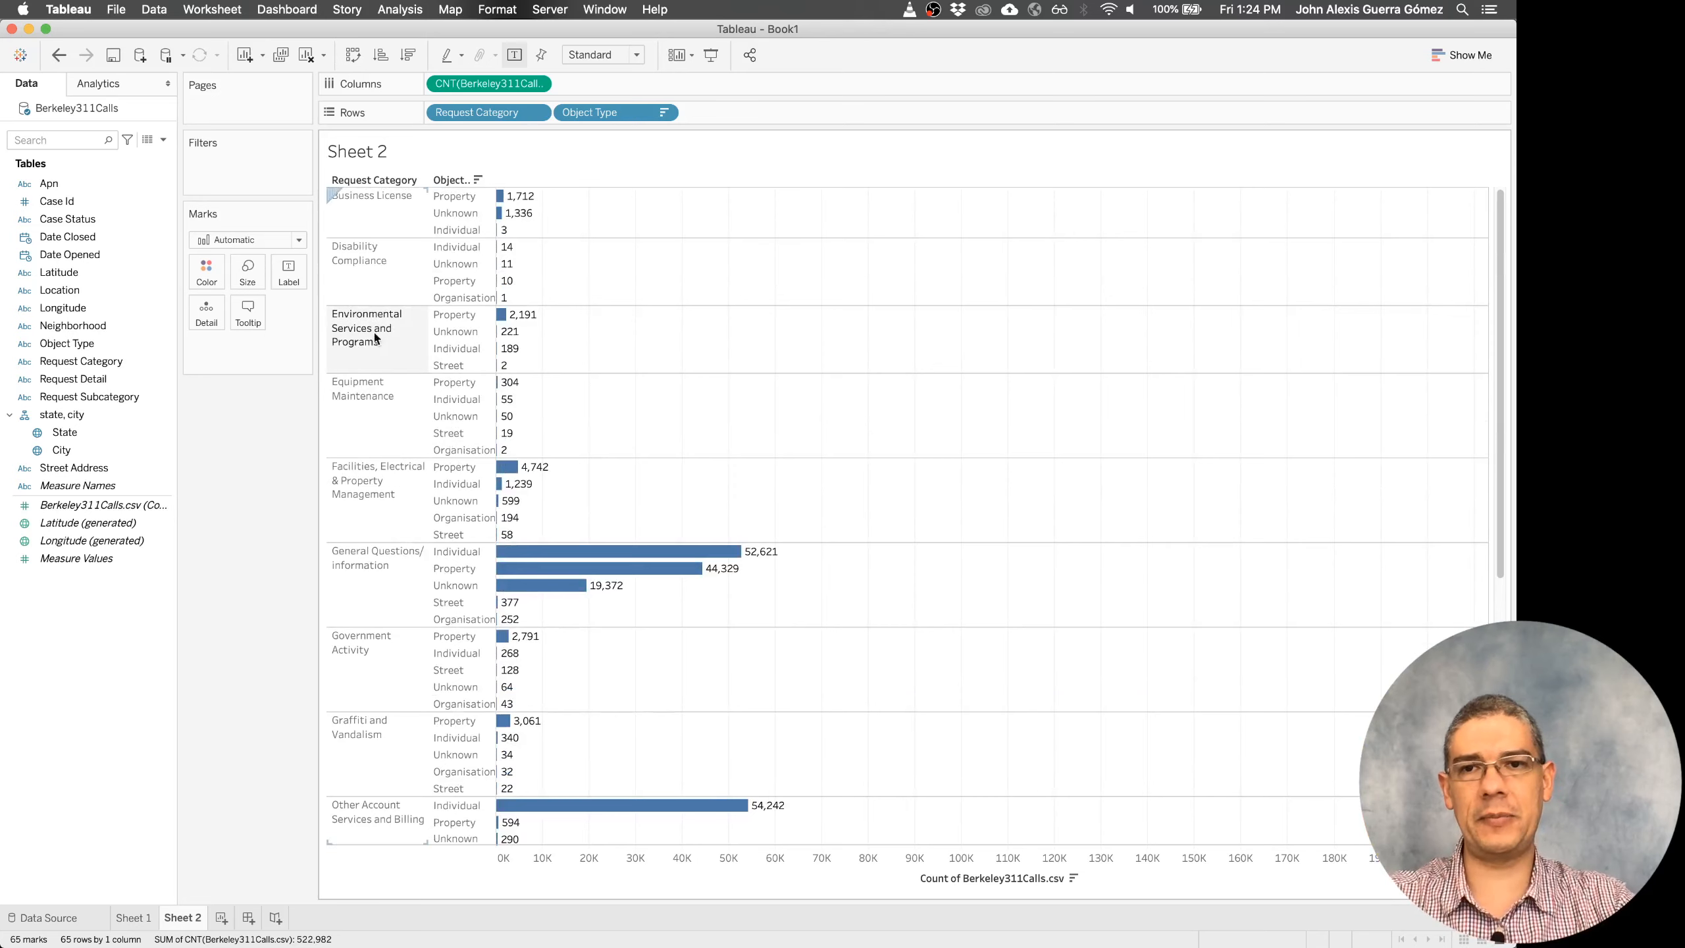
# - Rename Sheet 2 as "Tree Barchart"
pyautogui.doubleClick(186, 918)
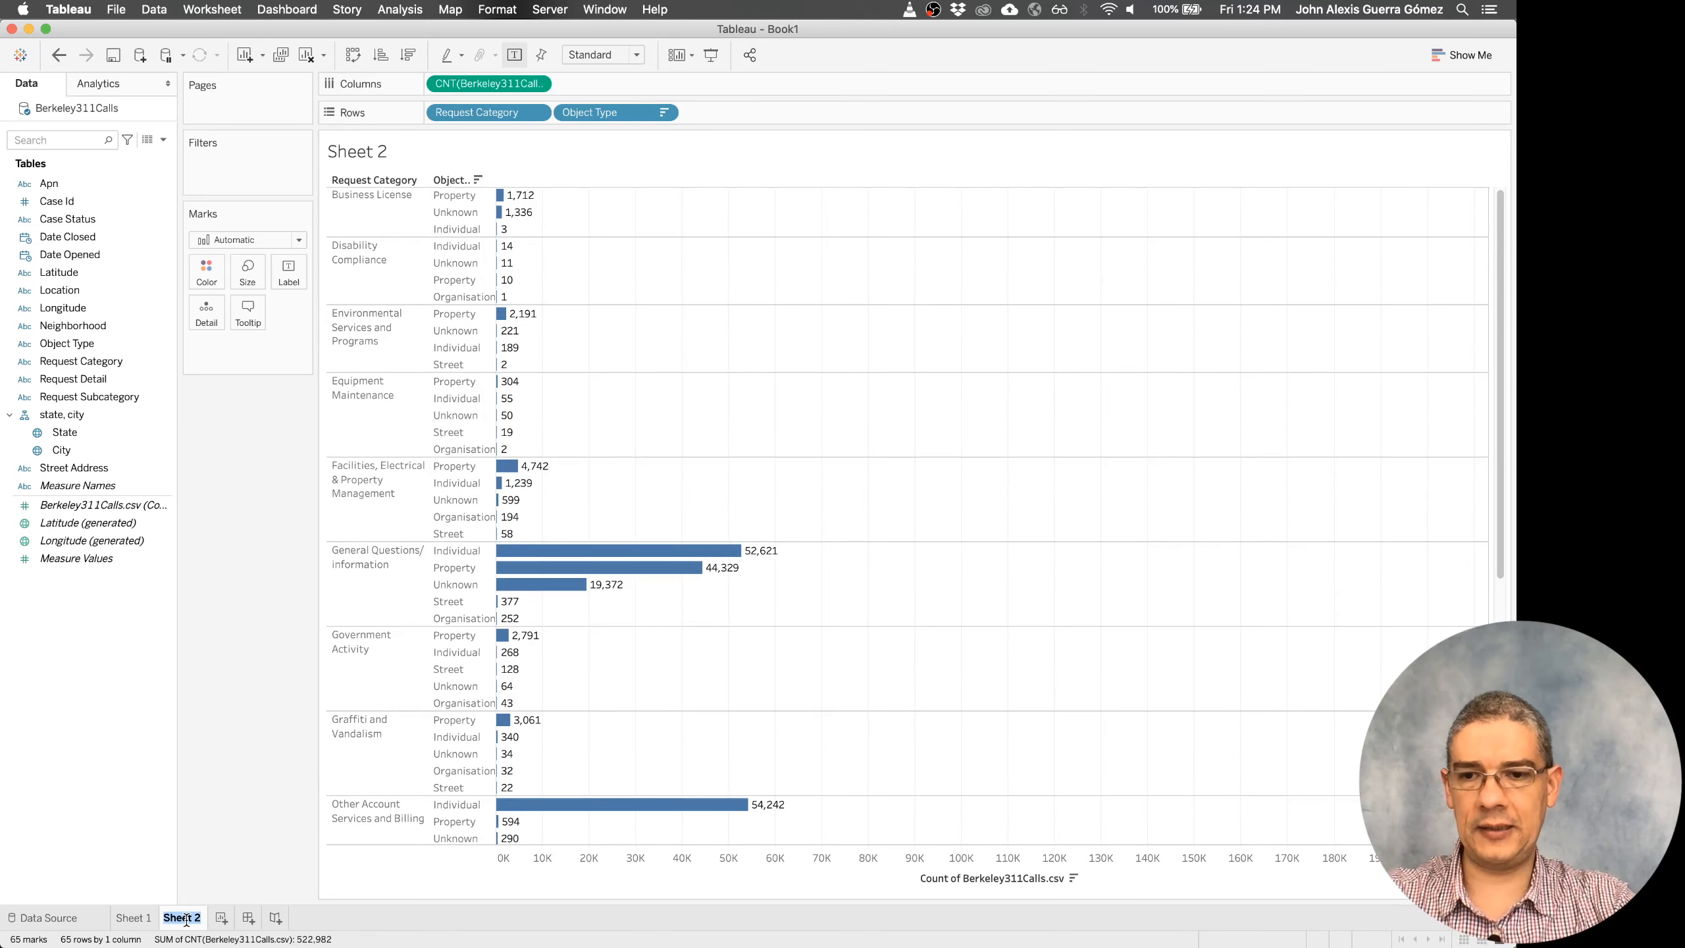
pyautogui.write('INd')
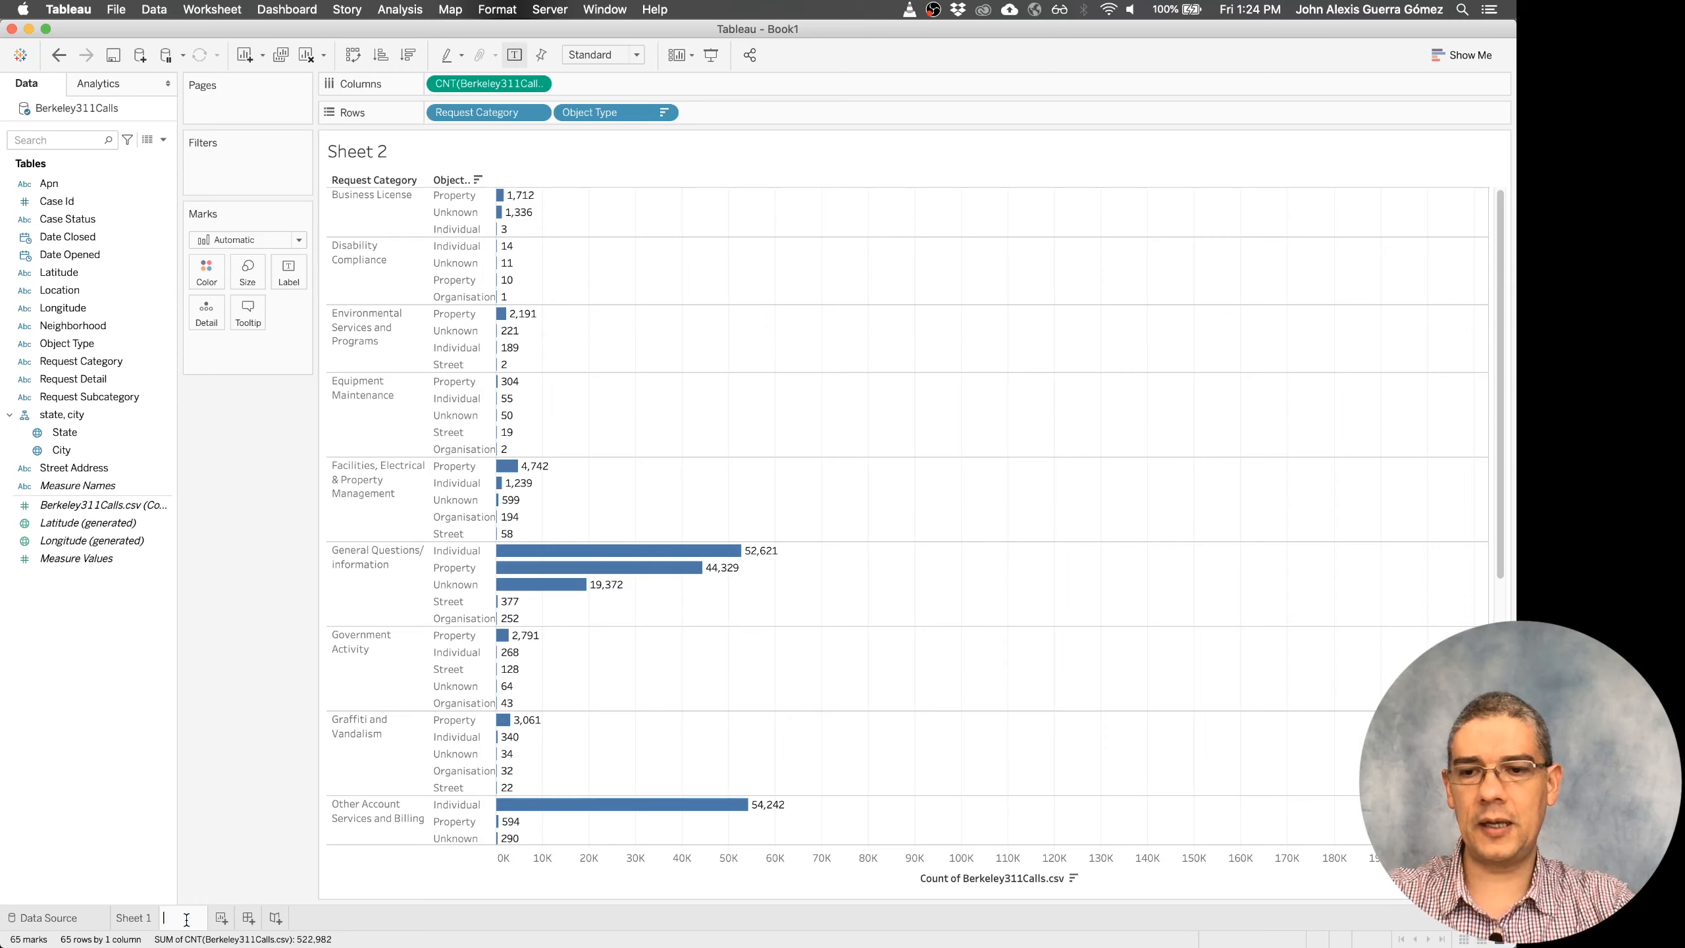
pyautogui.write('rchart')
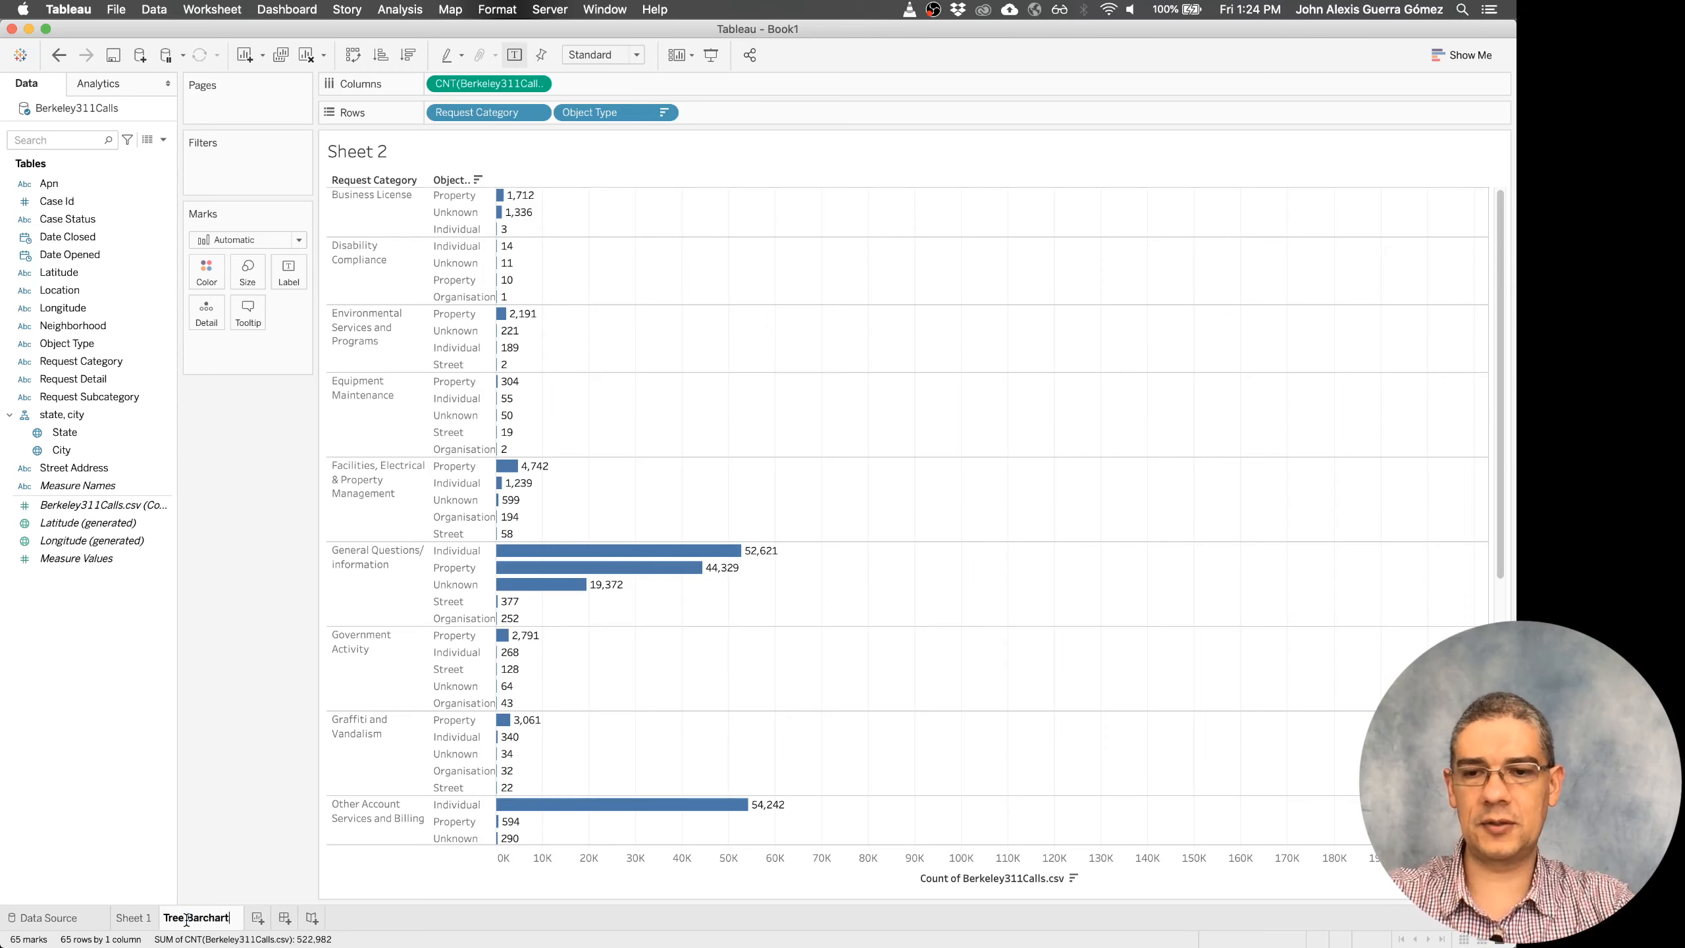
pyautogui.press('Return')
# - Duplicate the Tree Barchart sheet and build a treemap there, with Request Category and Object Type as detail and the Berkeley311Calls.csv count as size
pyautogui.rightClick(187, 925)
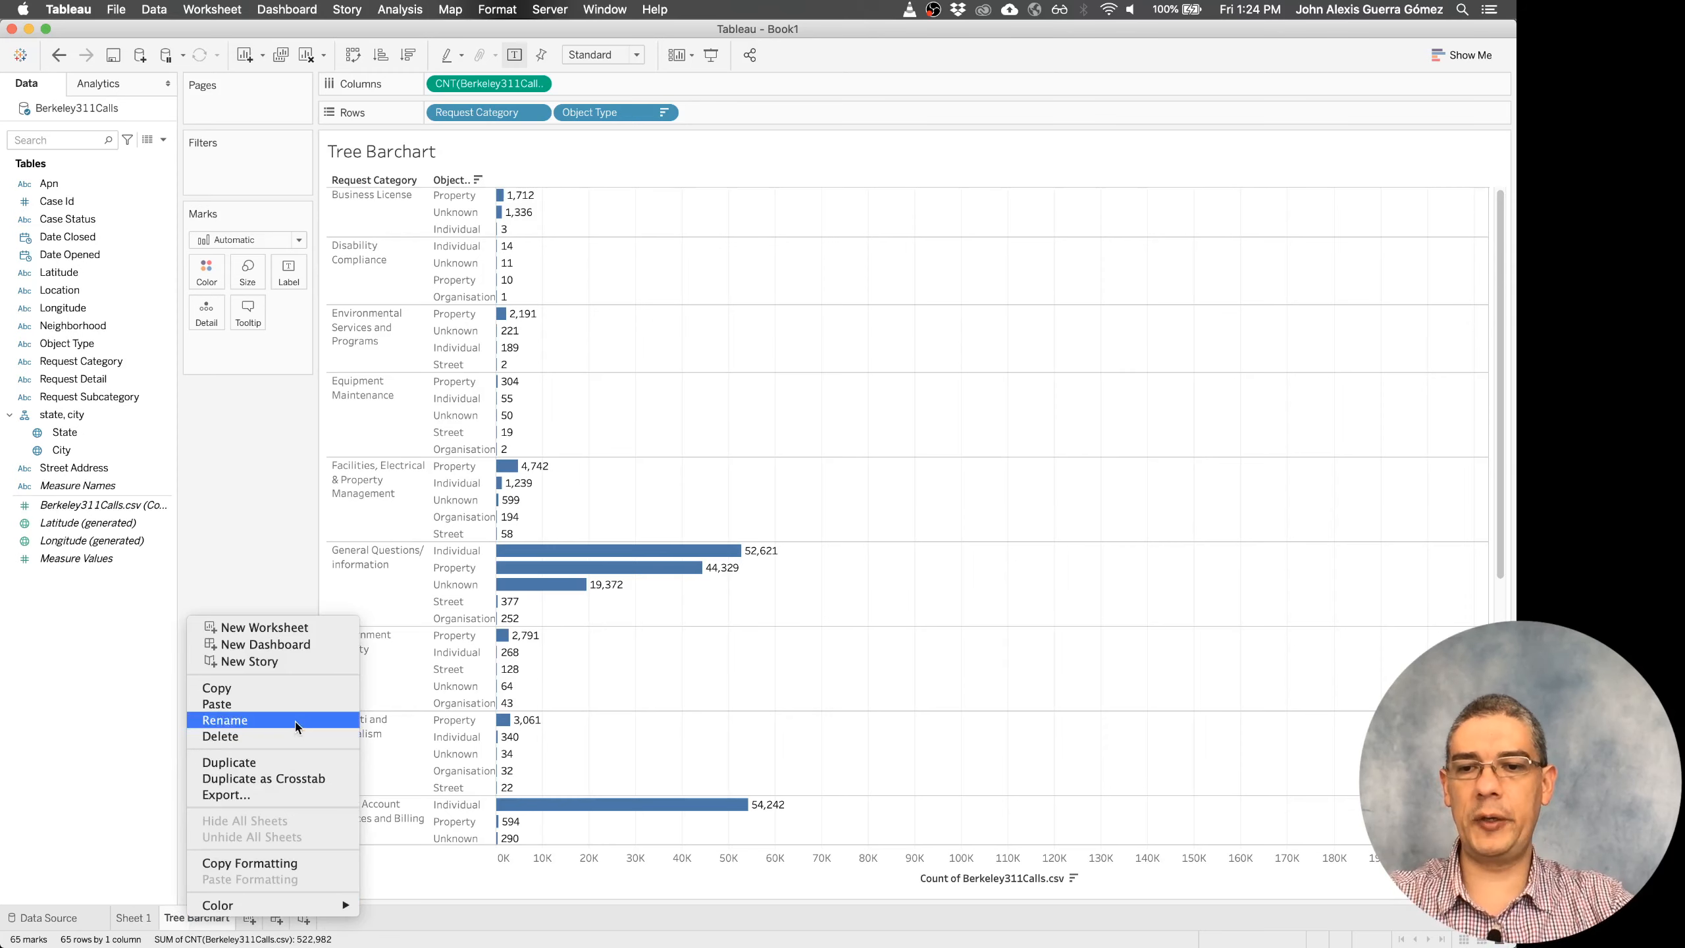
pyautogui.click(225, 761)
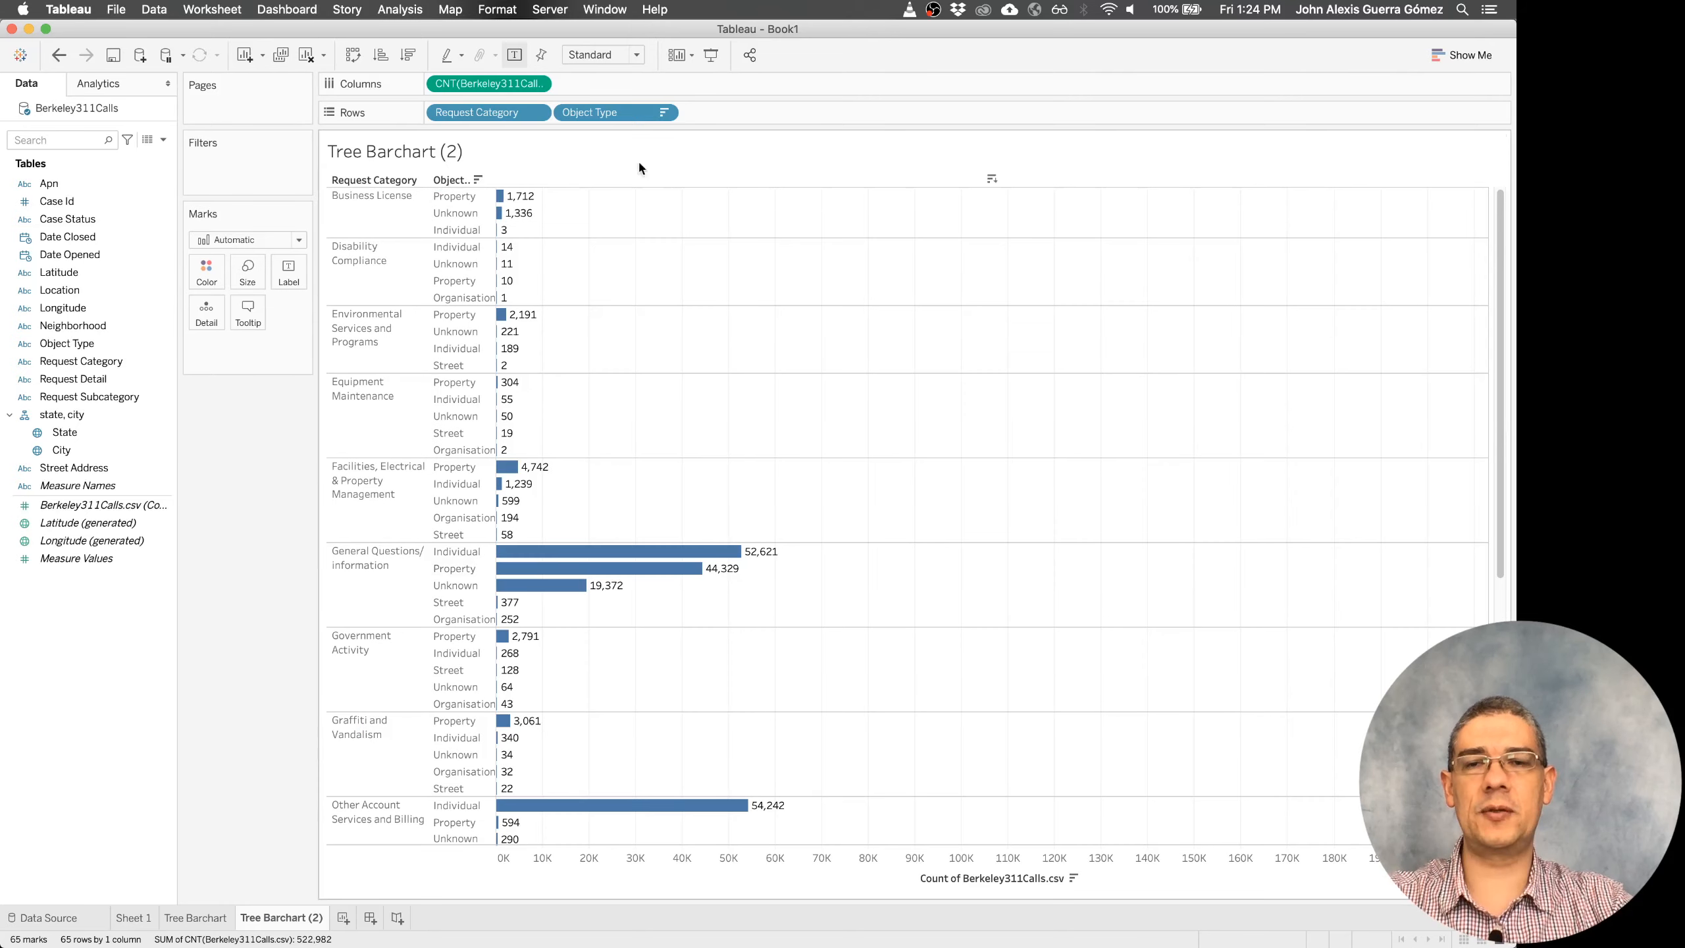
pyautogui.click(1479, 56)
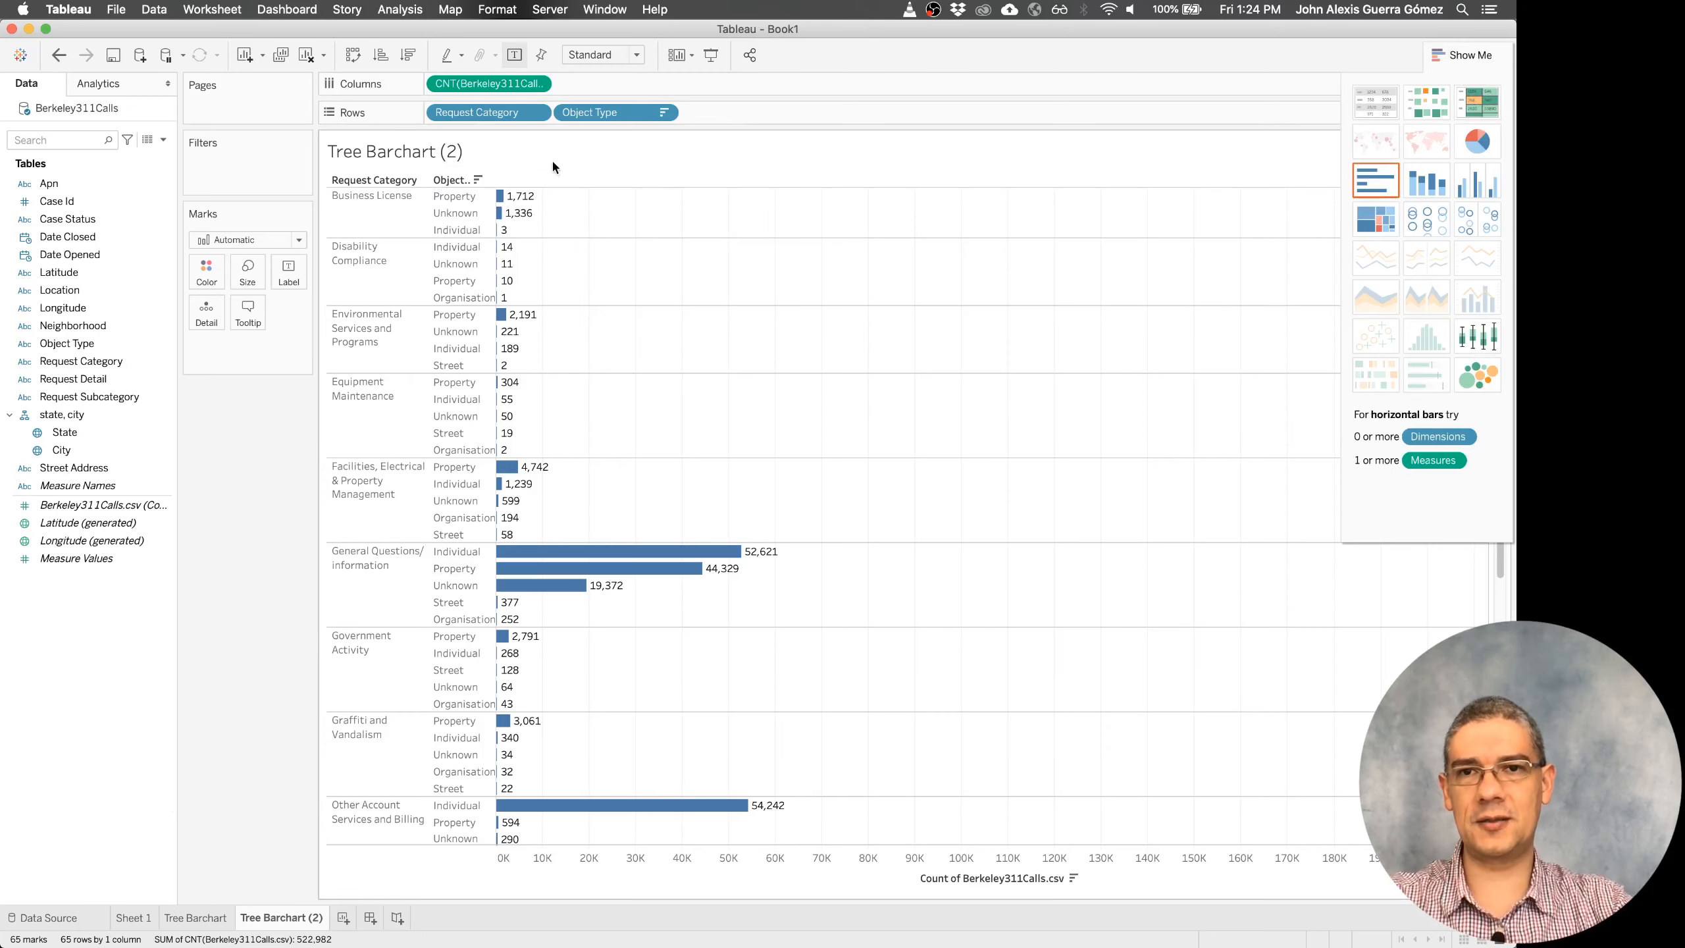
pyautogui.moveTo(507, 118); pyautogui.dragTo(271, 343)
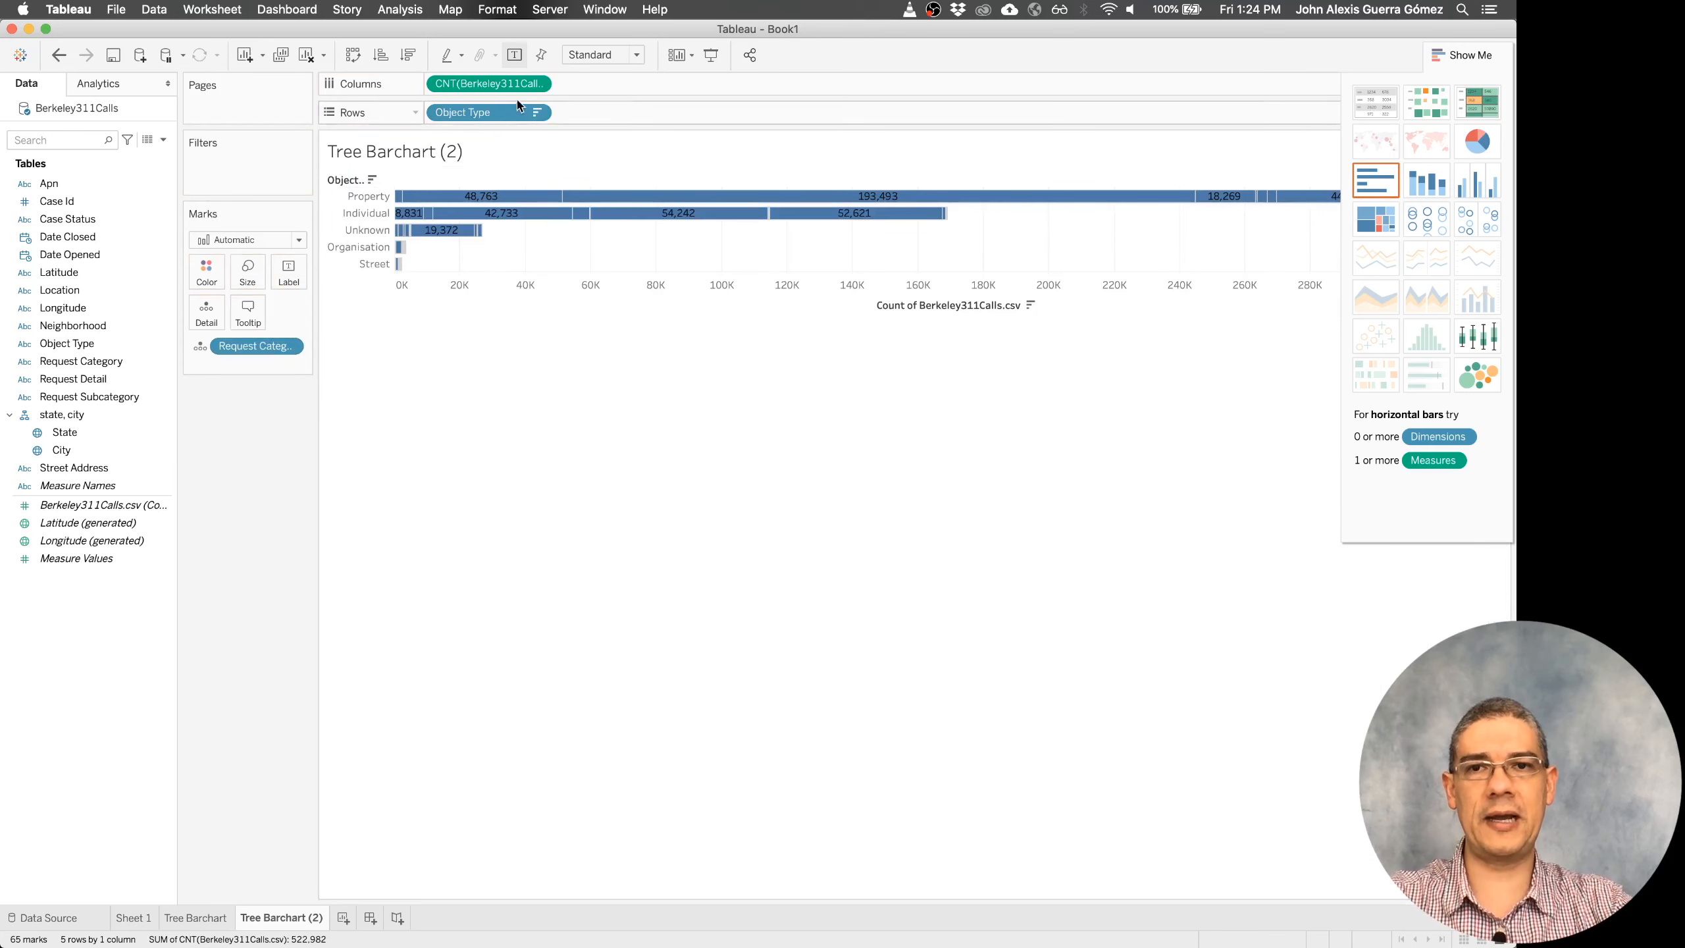
pyautogui.moveTo(441, 114); pyautogui.dragTo(276, 366)
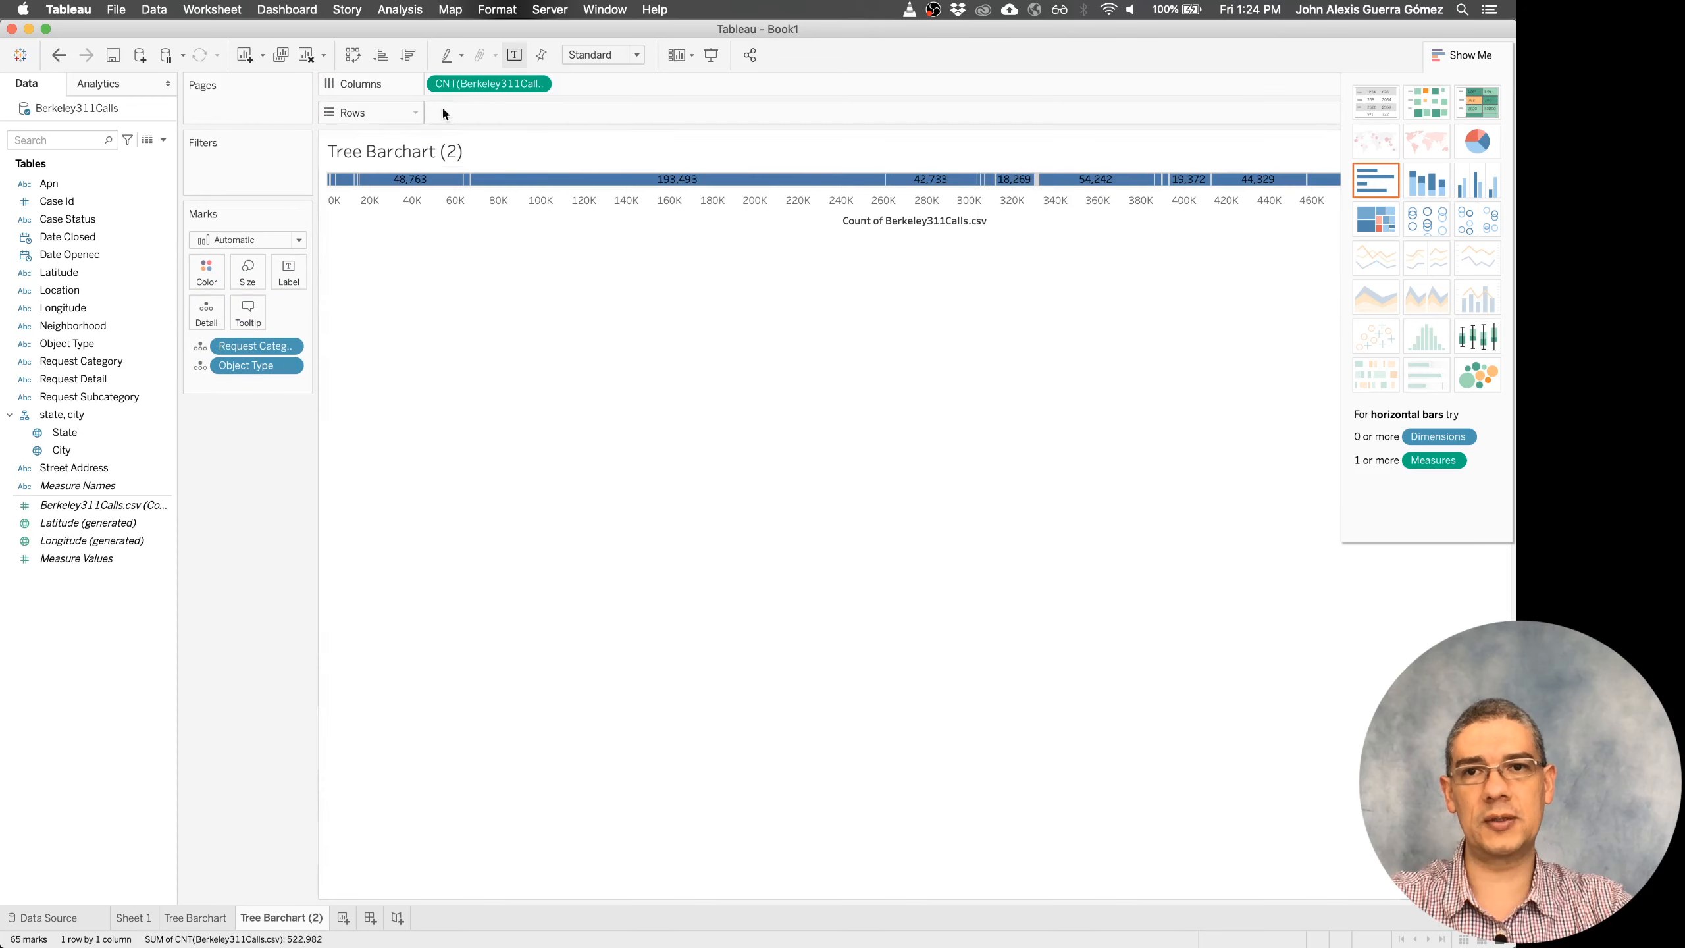
pyautogui.moveTo(471, 84); pyautogui.dragTo(241, 279)
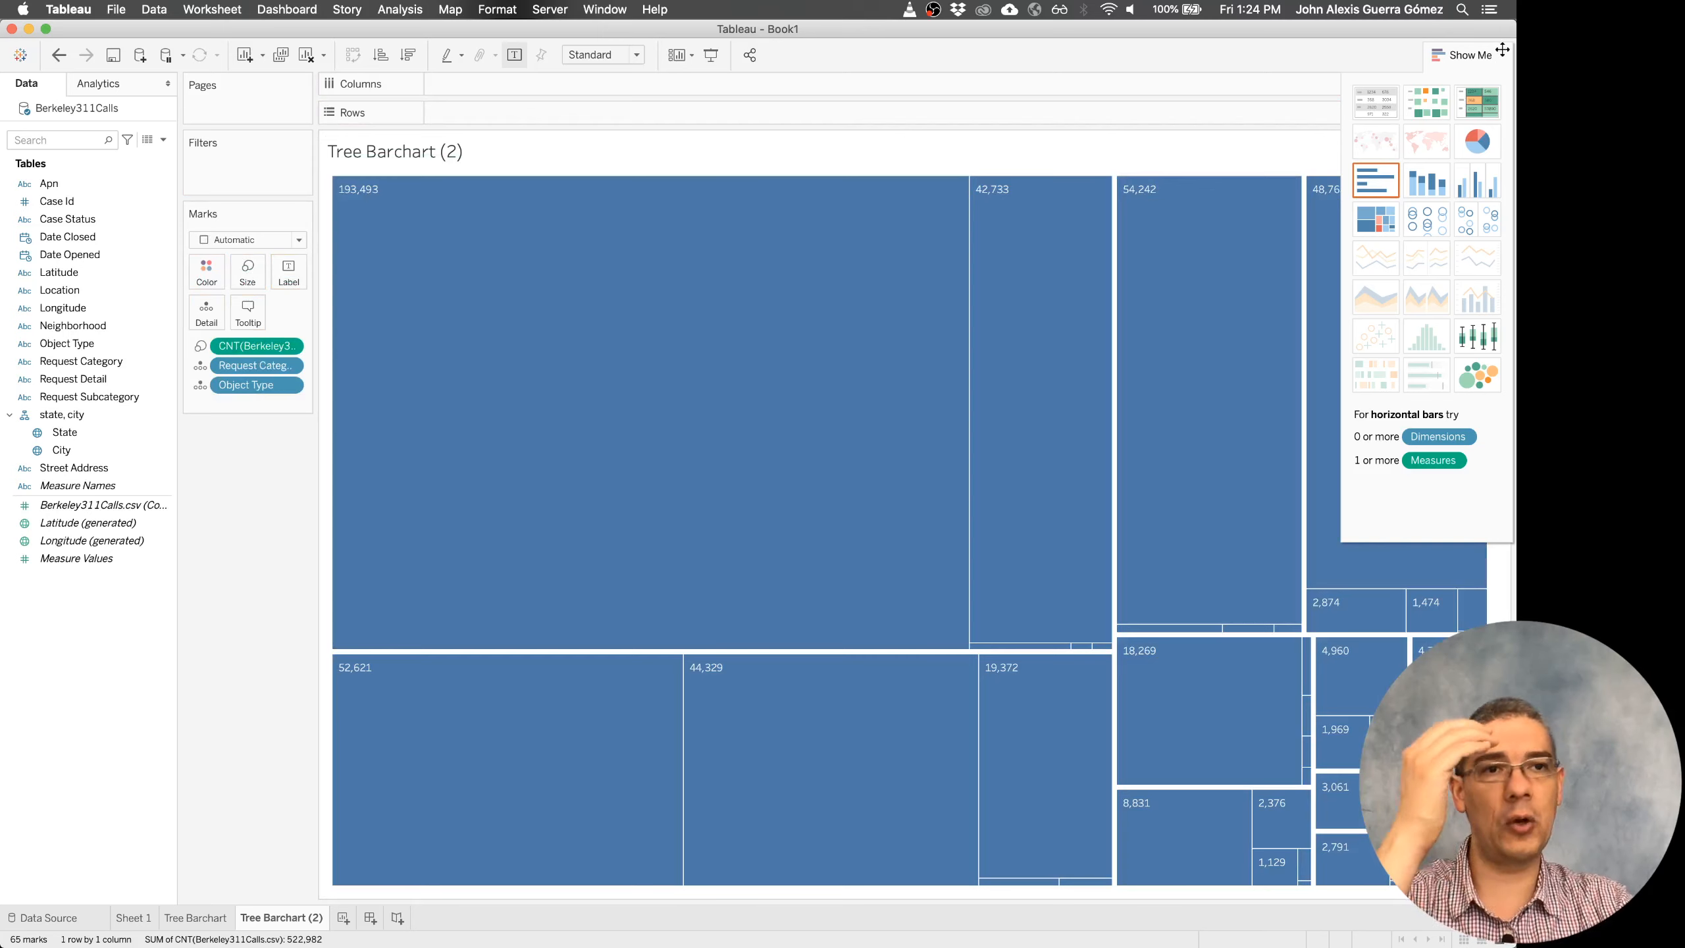
pyautogui.click(1465, 55)
# - Color the treemap by Request Category and place the count below Object Type in the mark fields
pyautogui.moveTo(809, 435)
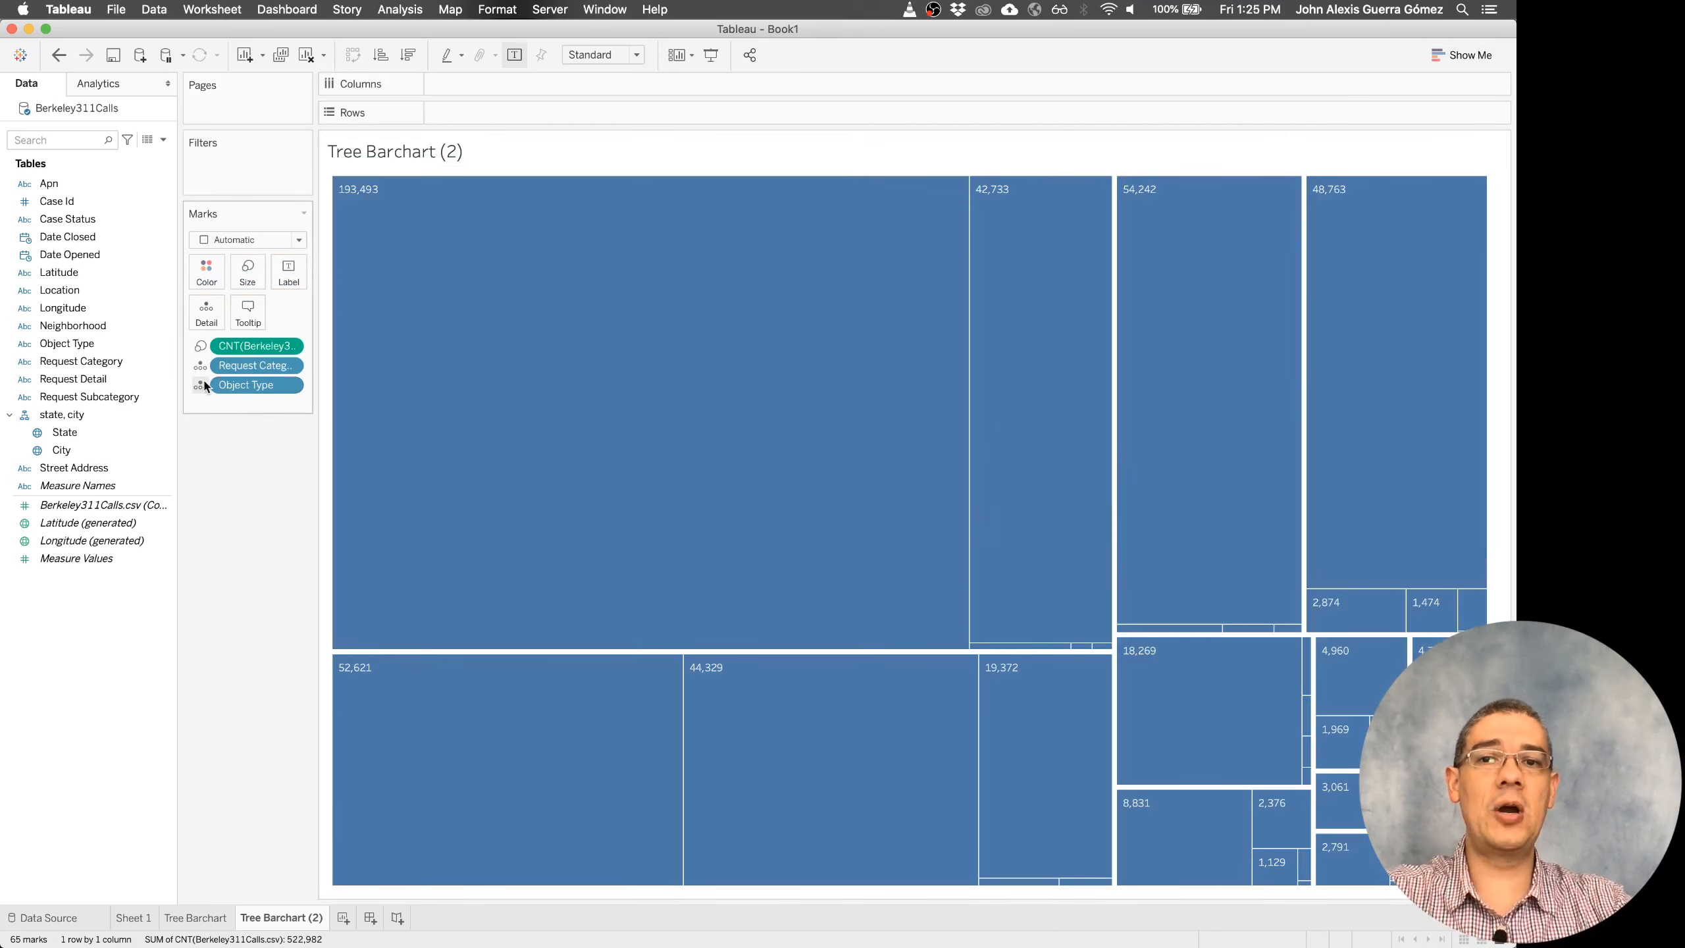
pyautogui.moveTo(238, 370); pyautogui.dragTo(205, 274)
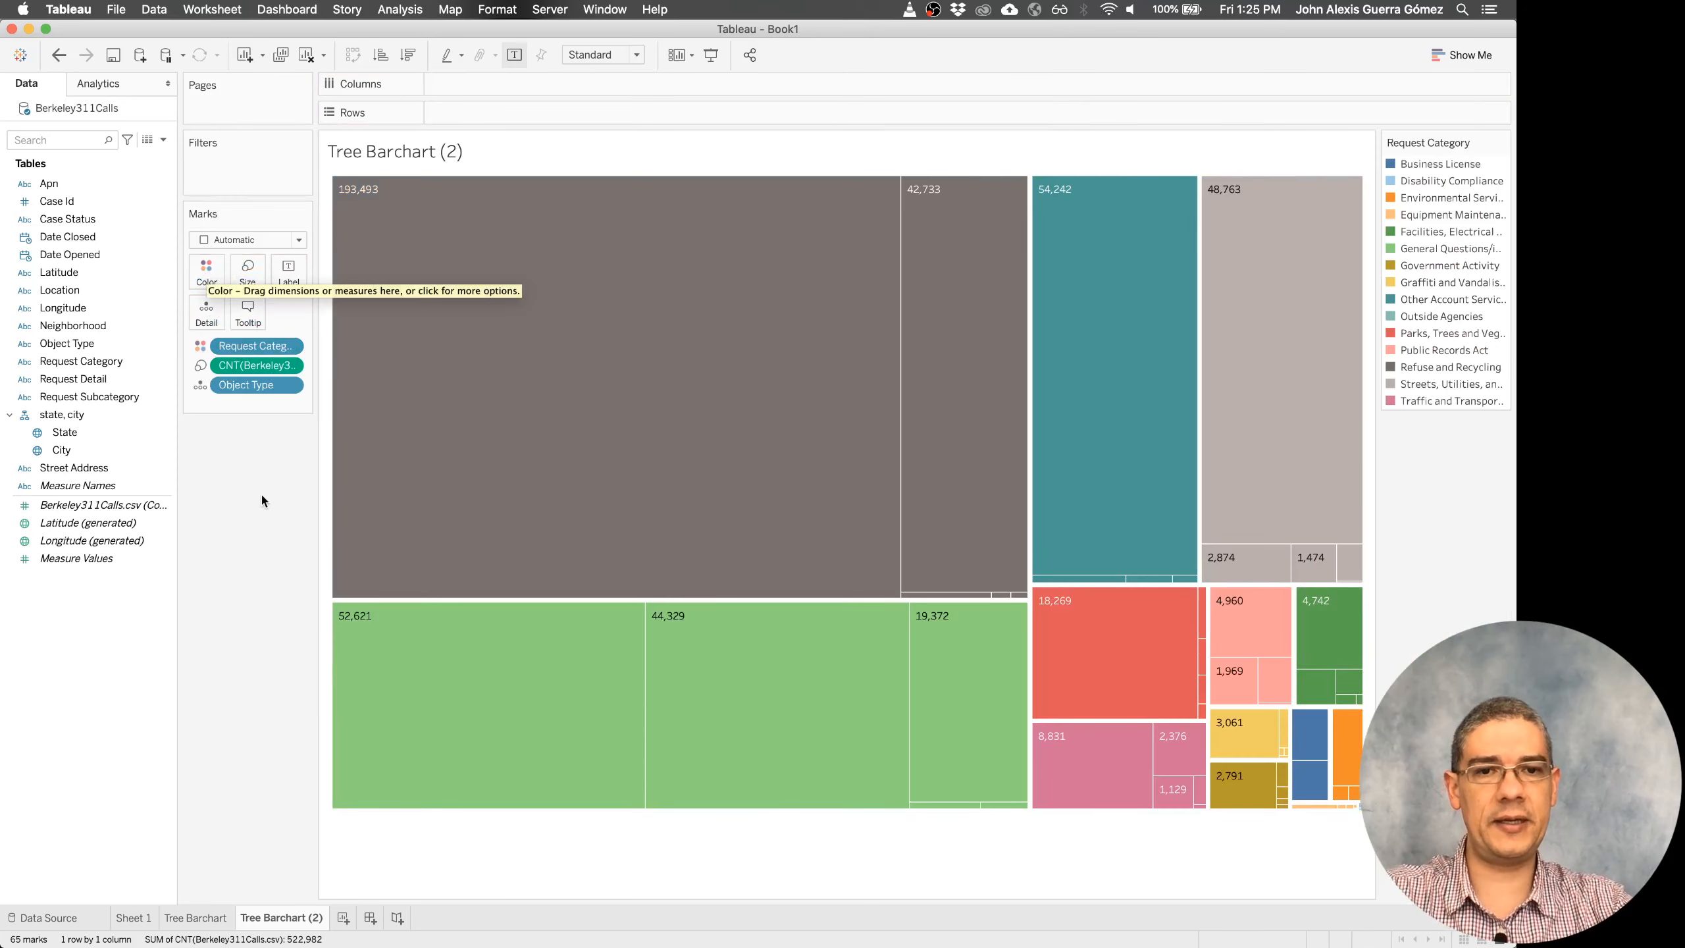
pyautogui.moveTo(255, 365); pyautogui.dragTo(258, 403)
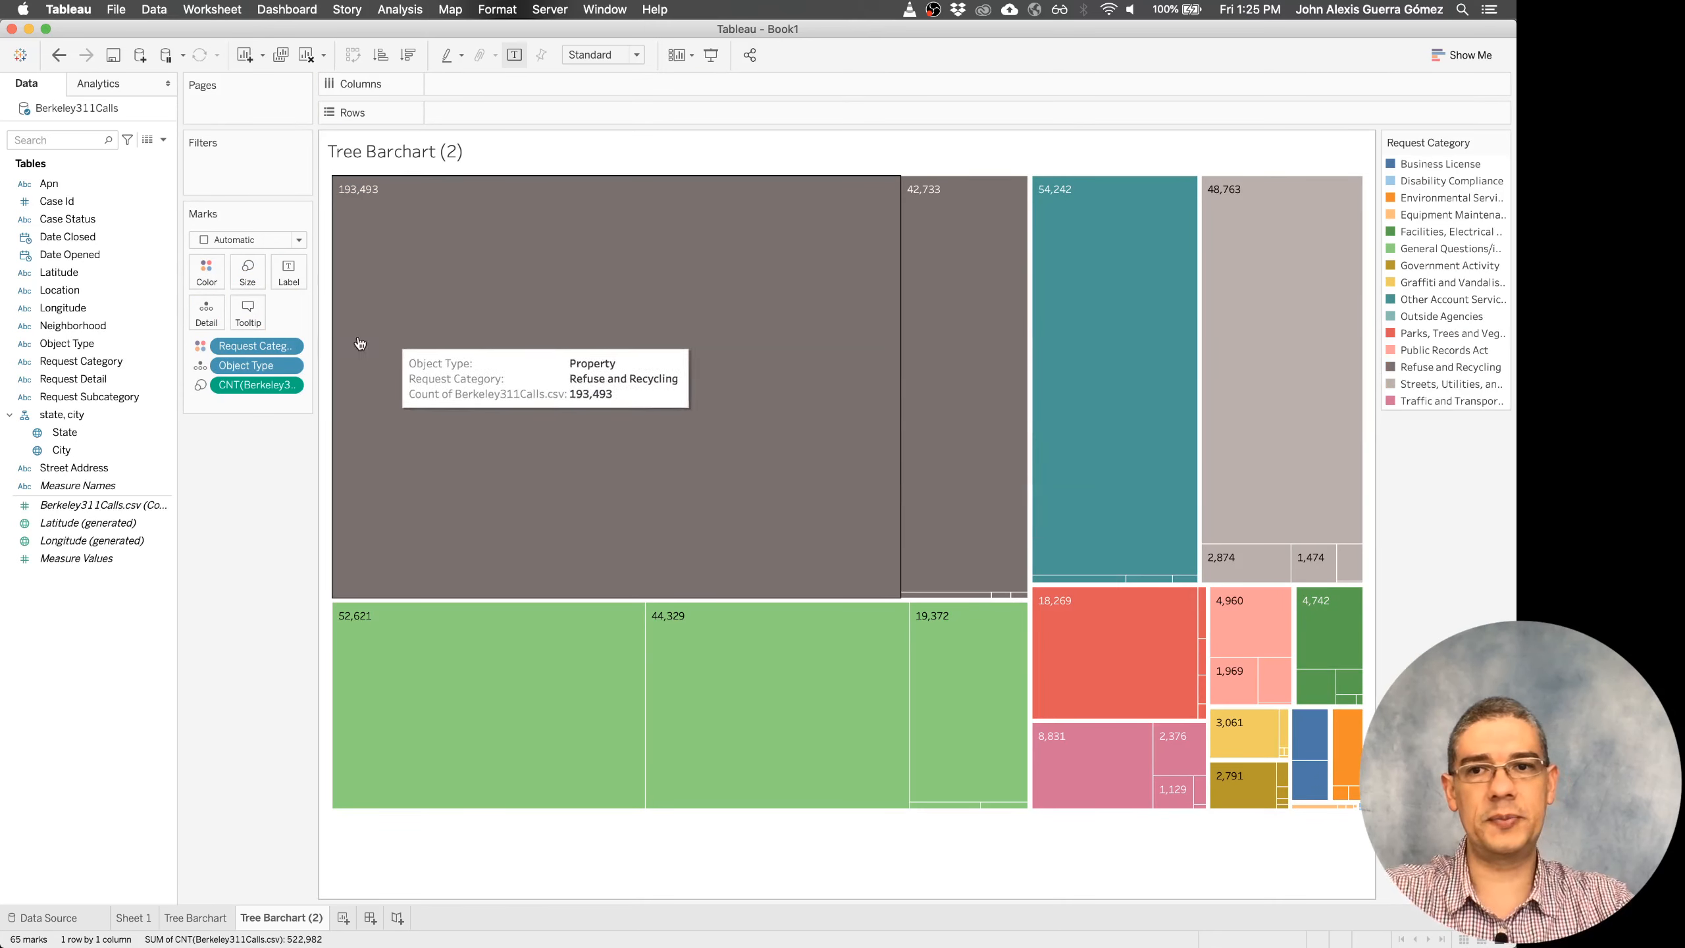
# - Label the treemap rectangles with Request Category, Object Type and the Berkeley311Calls.csv count
pyautogui.moveTo(246, 347); pyautogui.dragTo(293, 271)
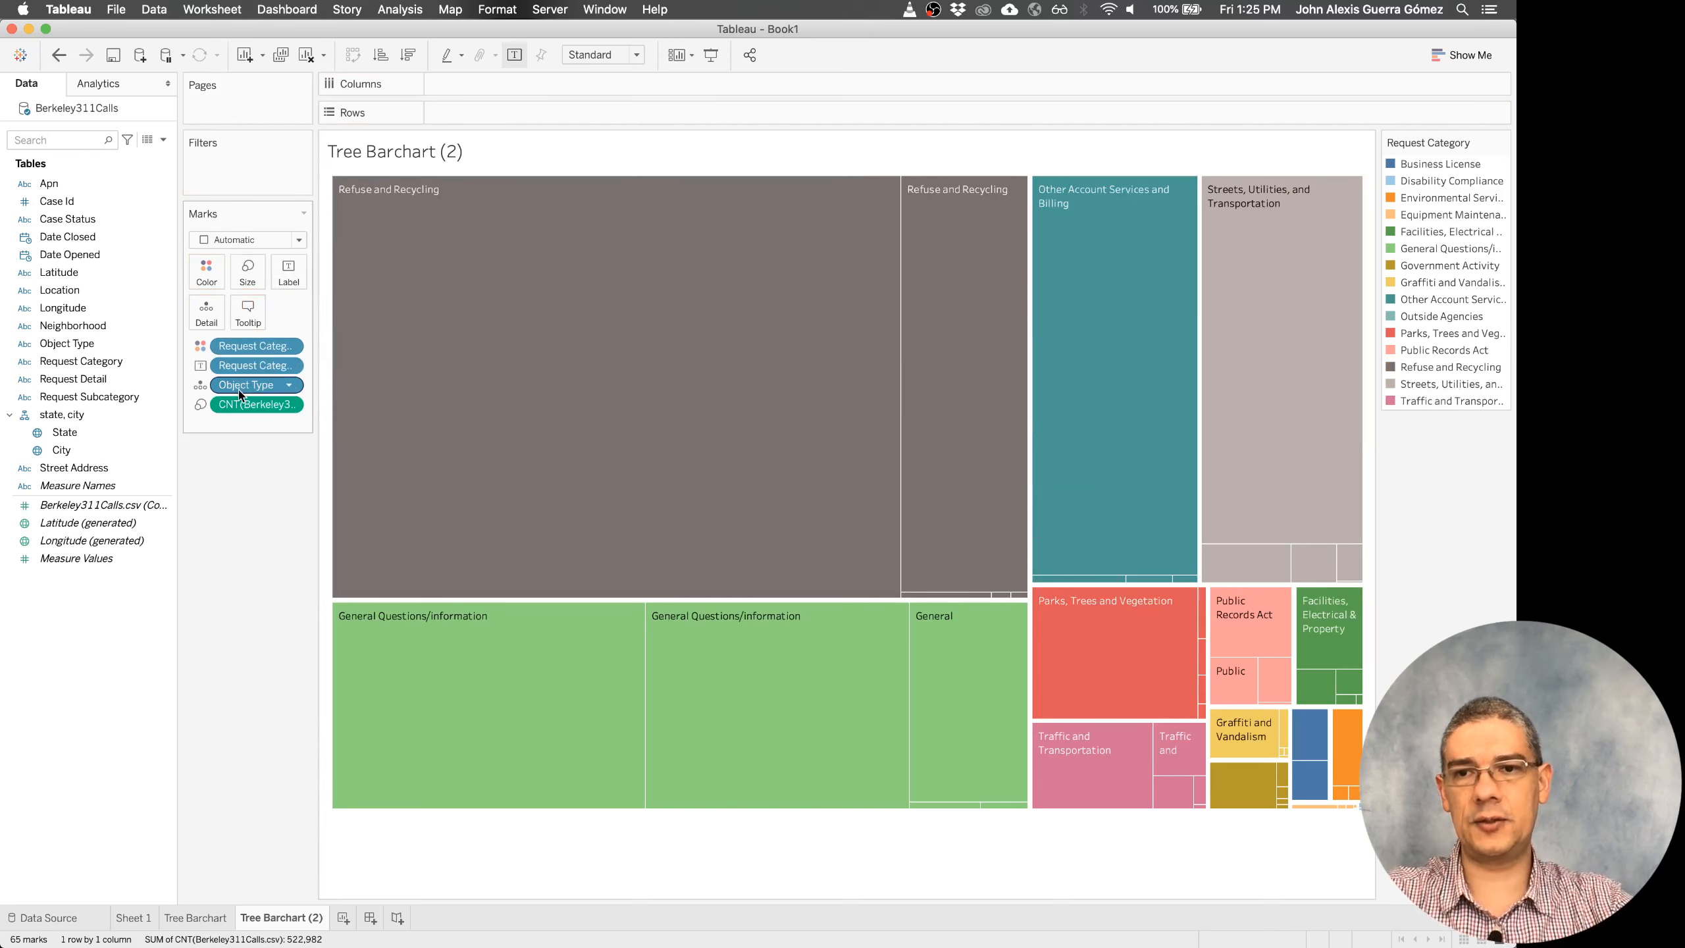
pyautogui.moveTo(240, 395); pyautogui.dragTo(290, 302)
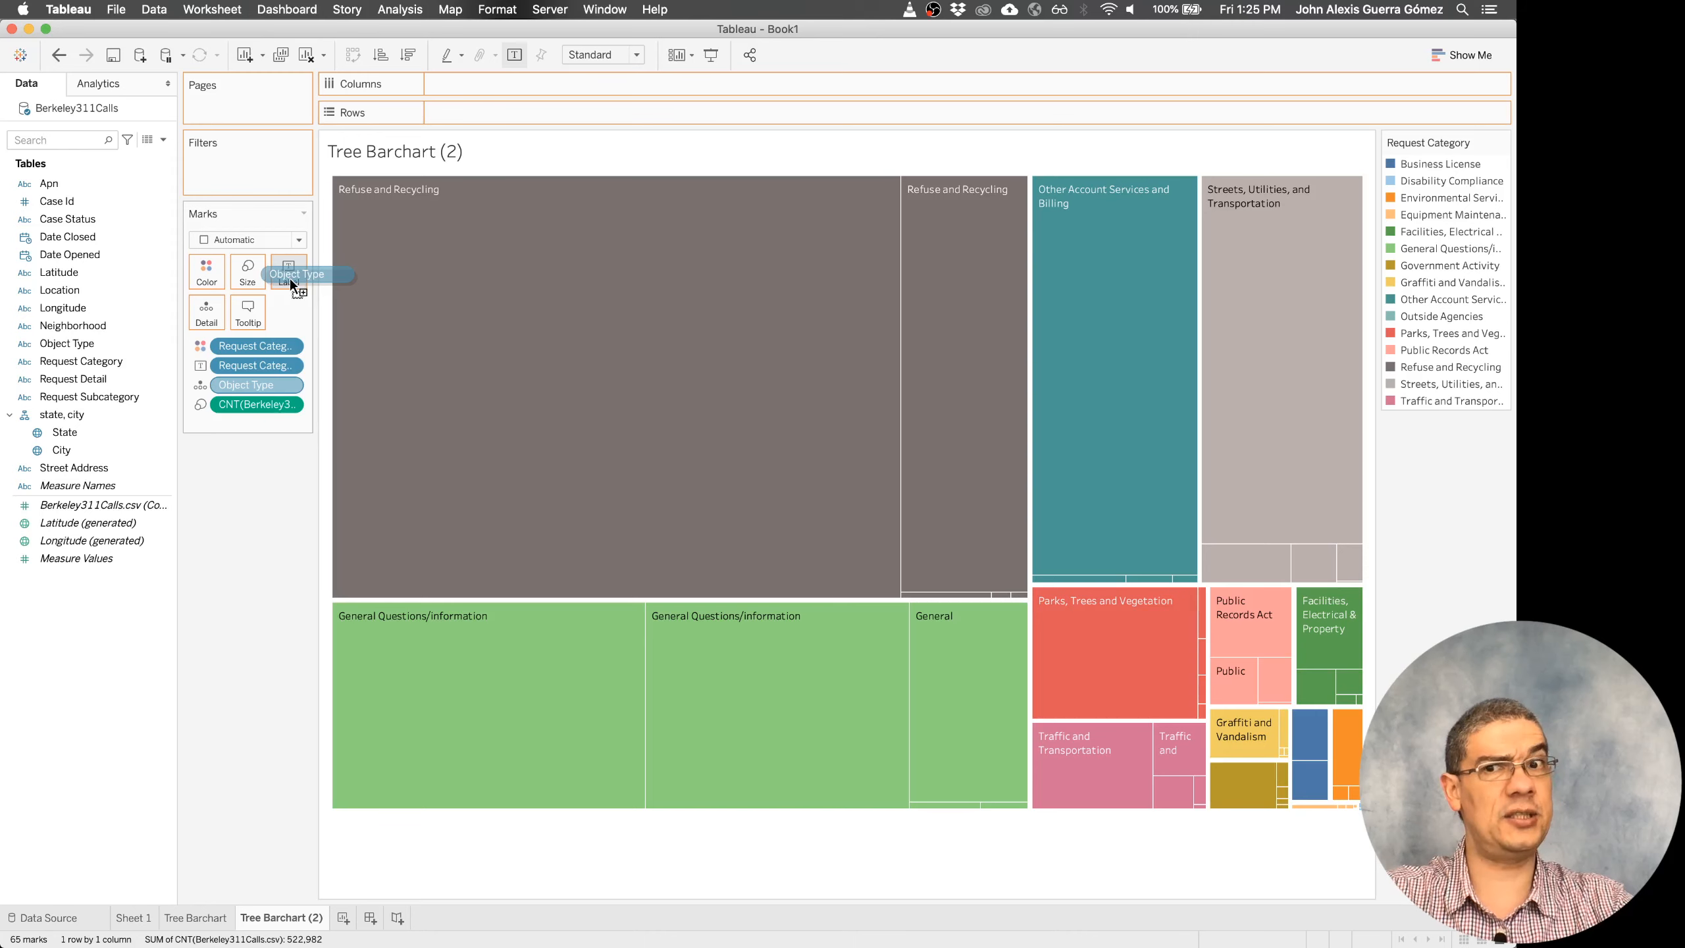
pyautogui.moveTo(290, 279); pyautogui.dragTo(289, 278)
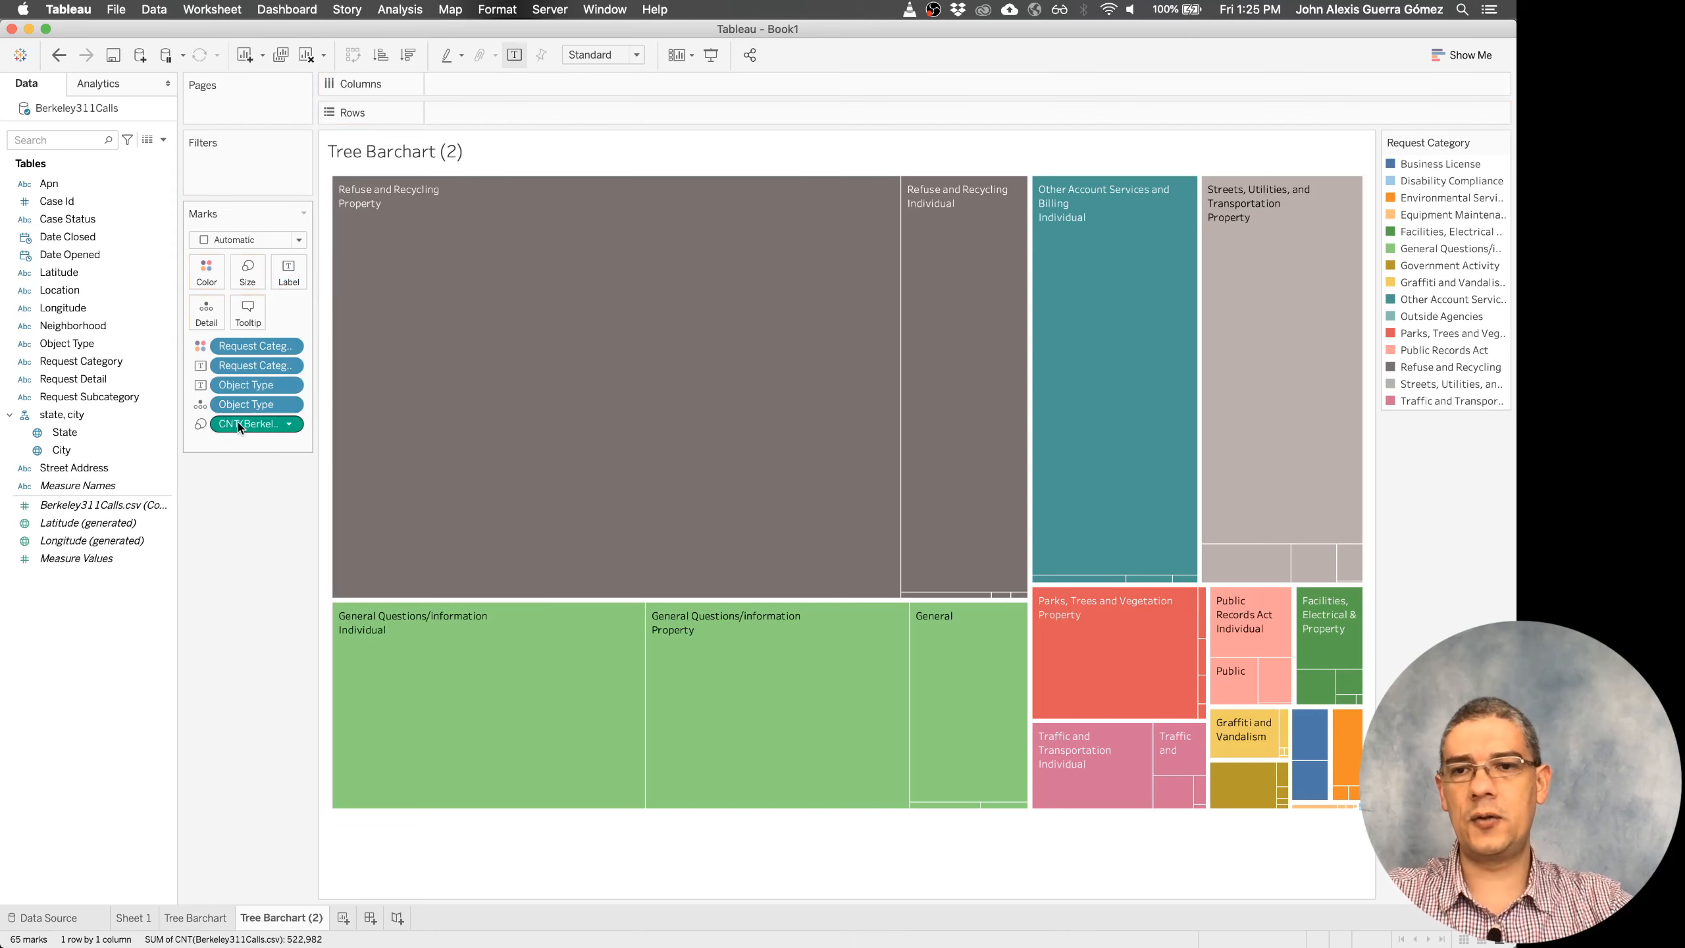
pyautogui.moveTo(239, 425); pyautogui.dragTo(290, 275)
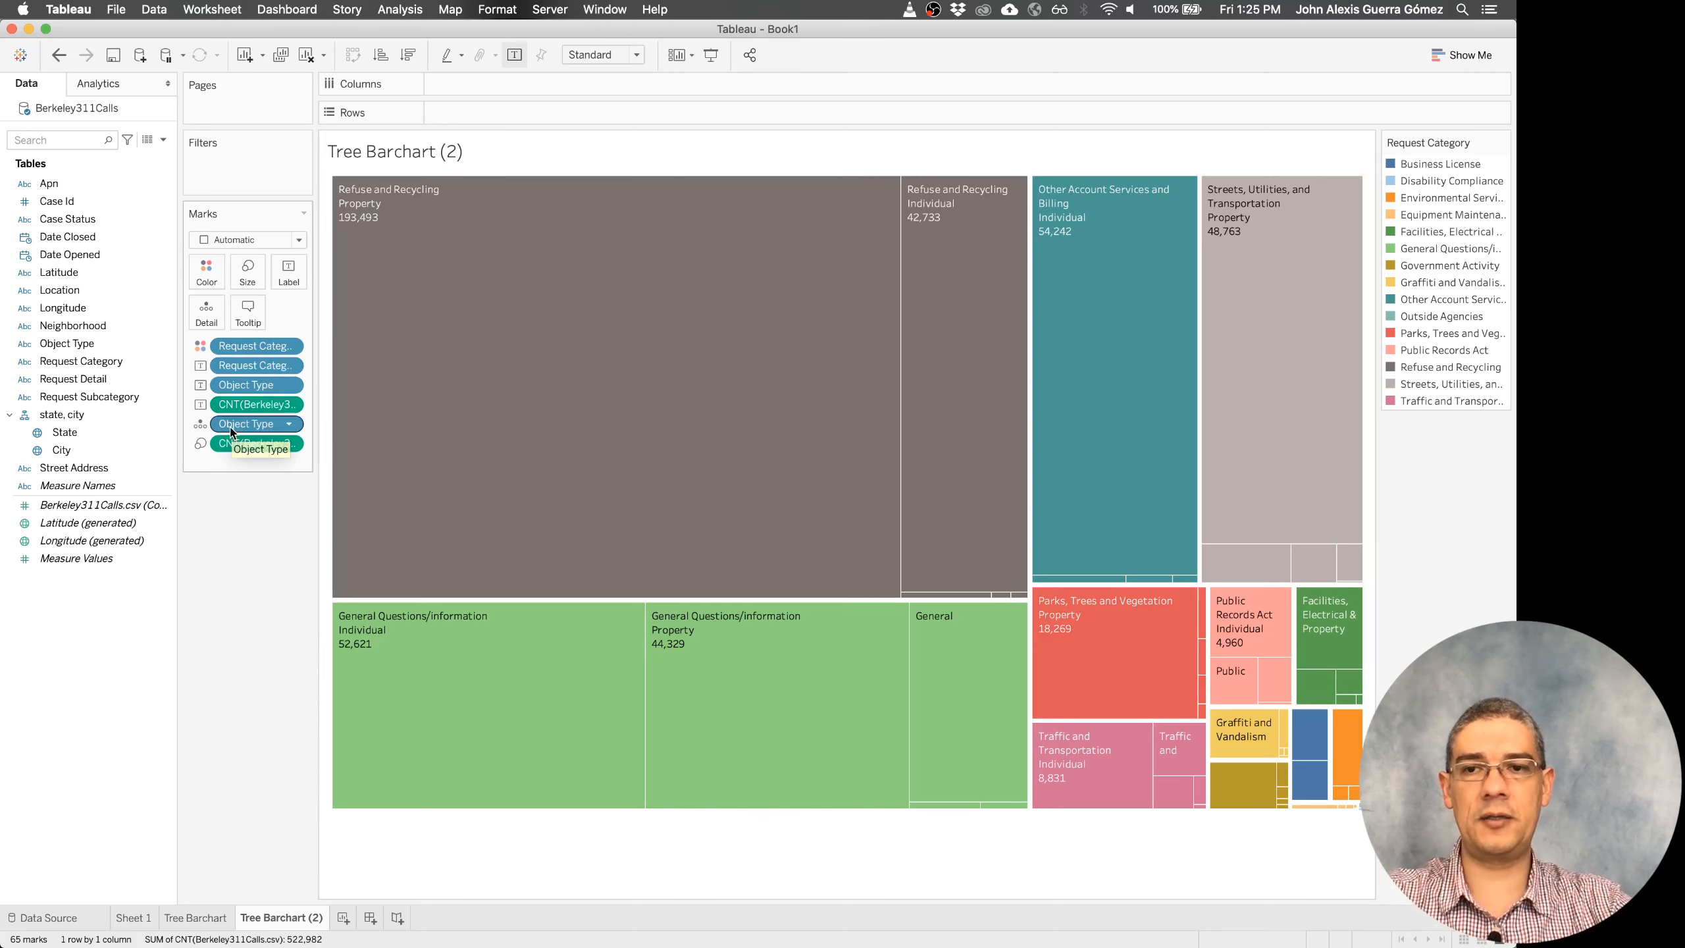
# - Color the treemap by Object Type and place that color field below the Request Category label field
pyautogui.moveTo(231, 428); pyautogui.dragTo(212, 284)
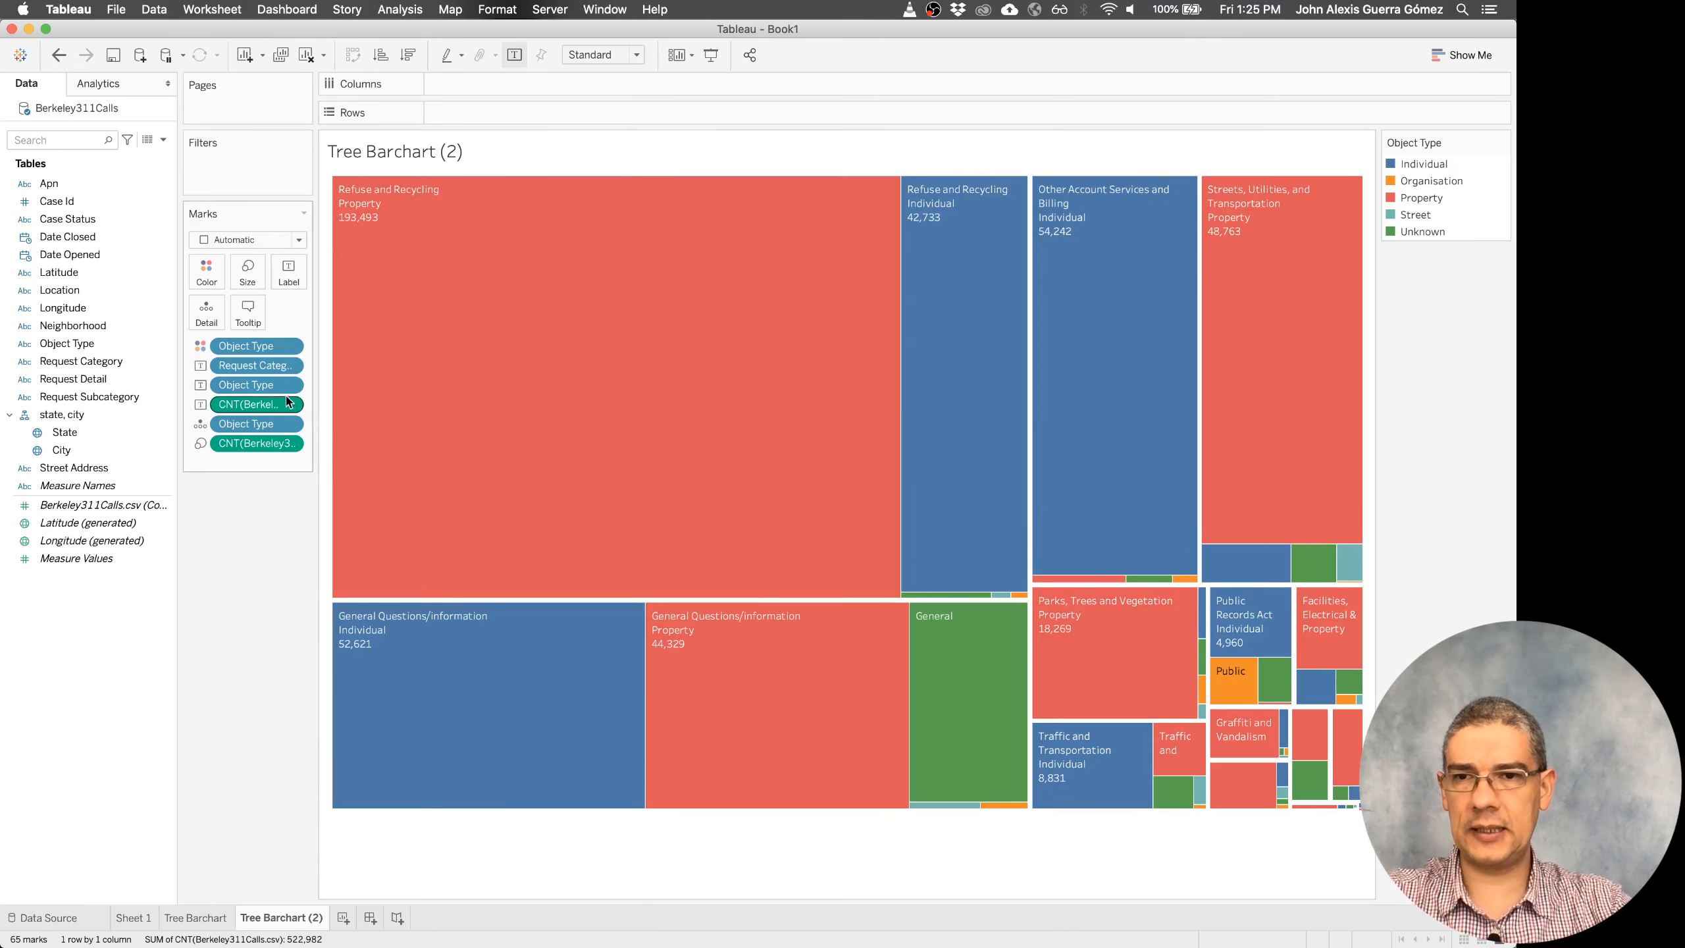
pyautogui.moveTo(698, 342)
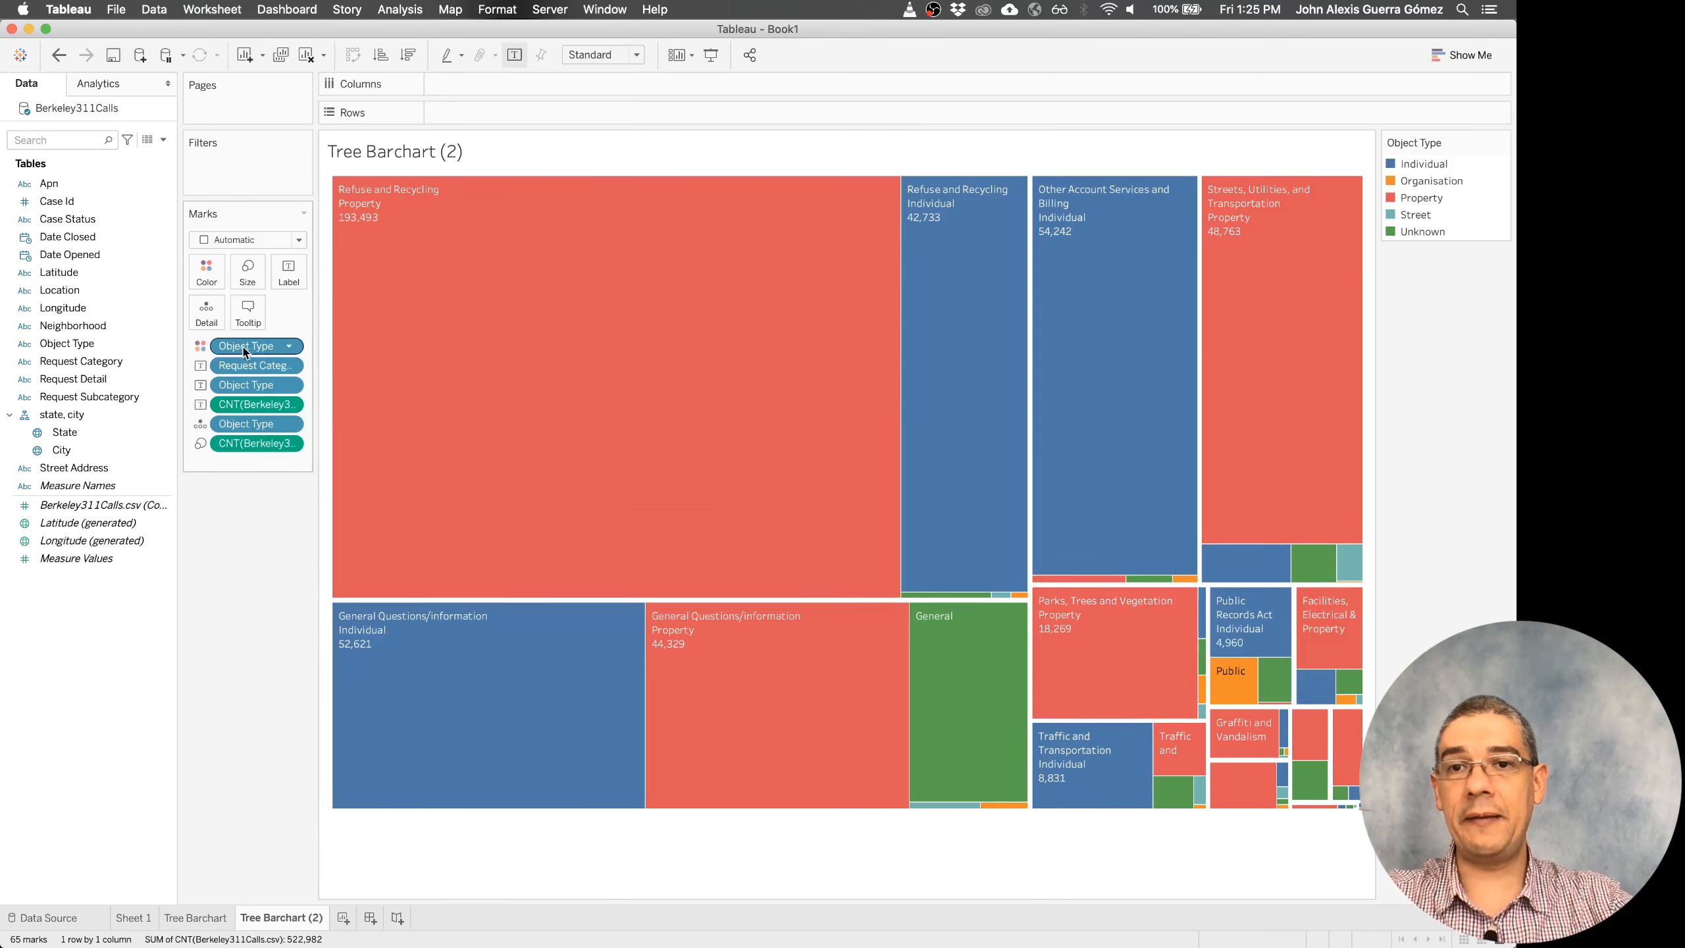
pyautogui.moveTo(245, 347); pyautogui.dragTo(245, 380)
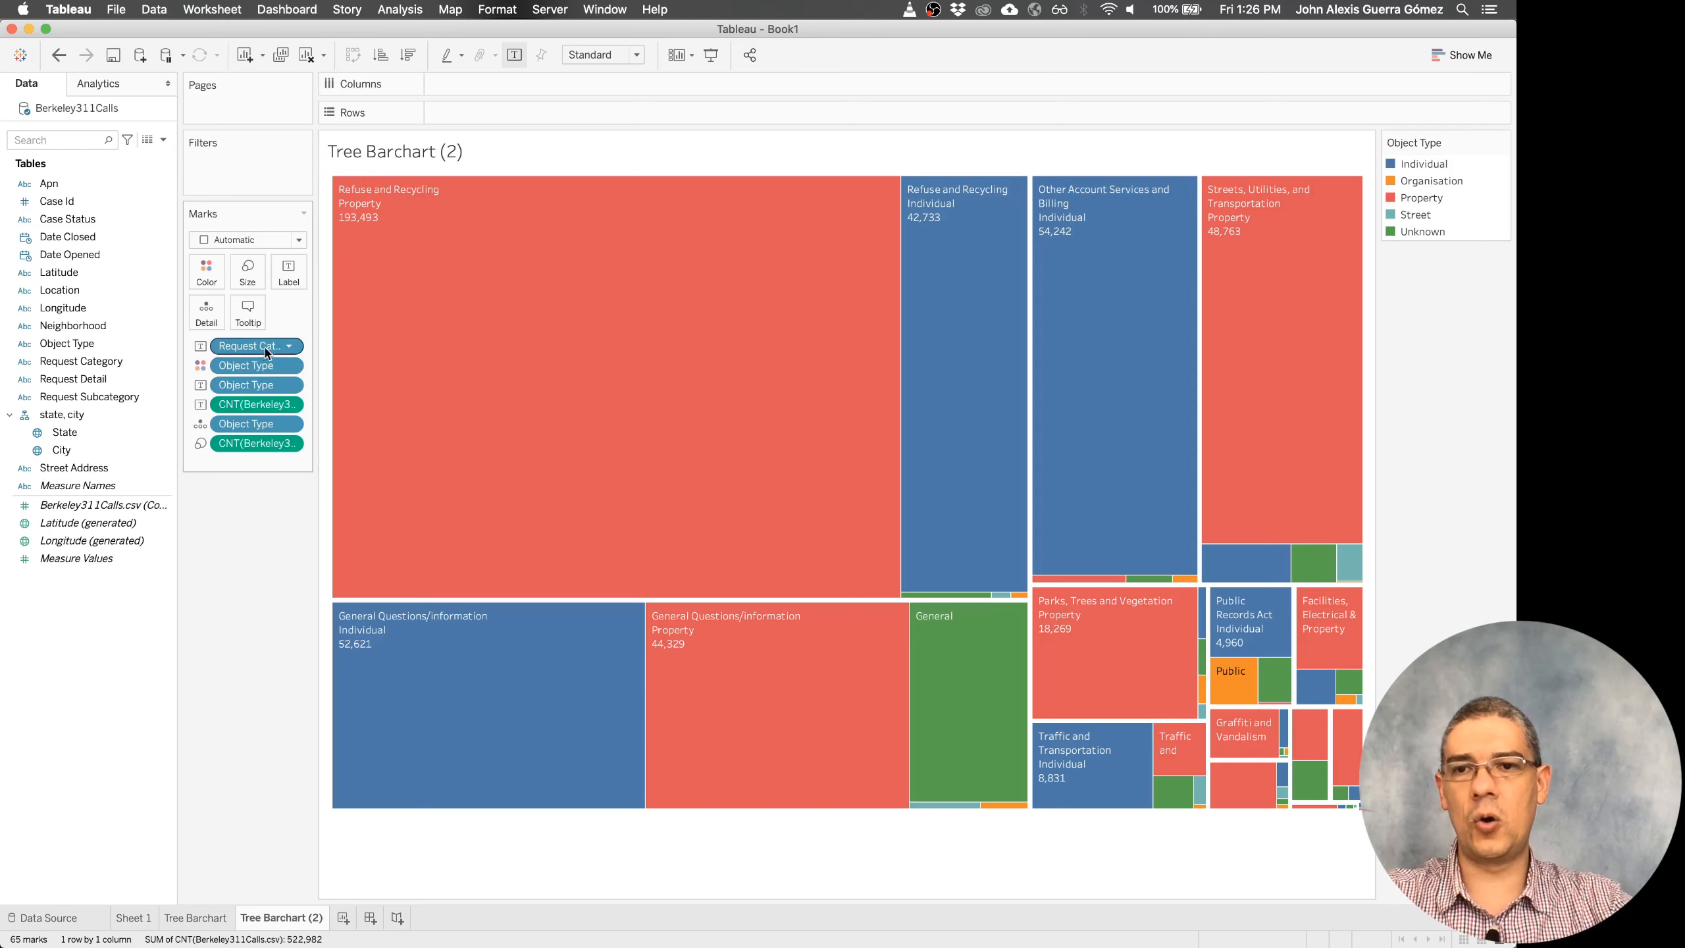
# - Color the treemap by Request Category and reorder the mark fields so Object Type becomes the outer grouping level
pyautogui.moveTo(244, 424); pyautogui.dragTo(246, 392)
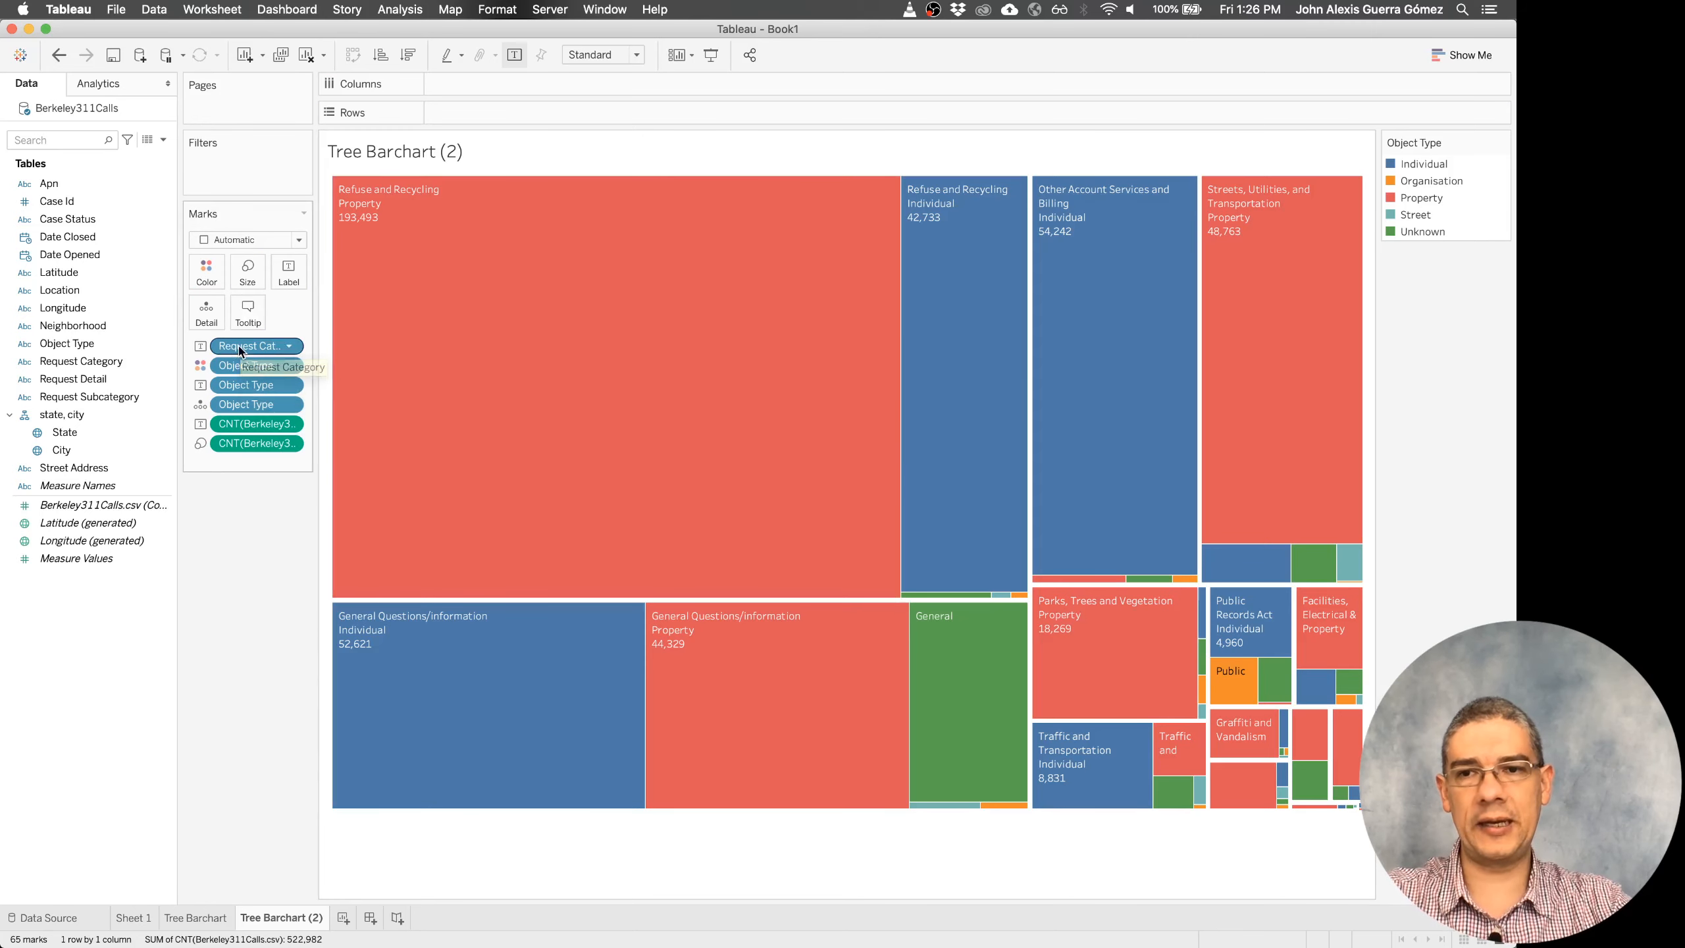
pyautogui.moveTo(239, 345); pyautogui.dragTo(237, 380)
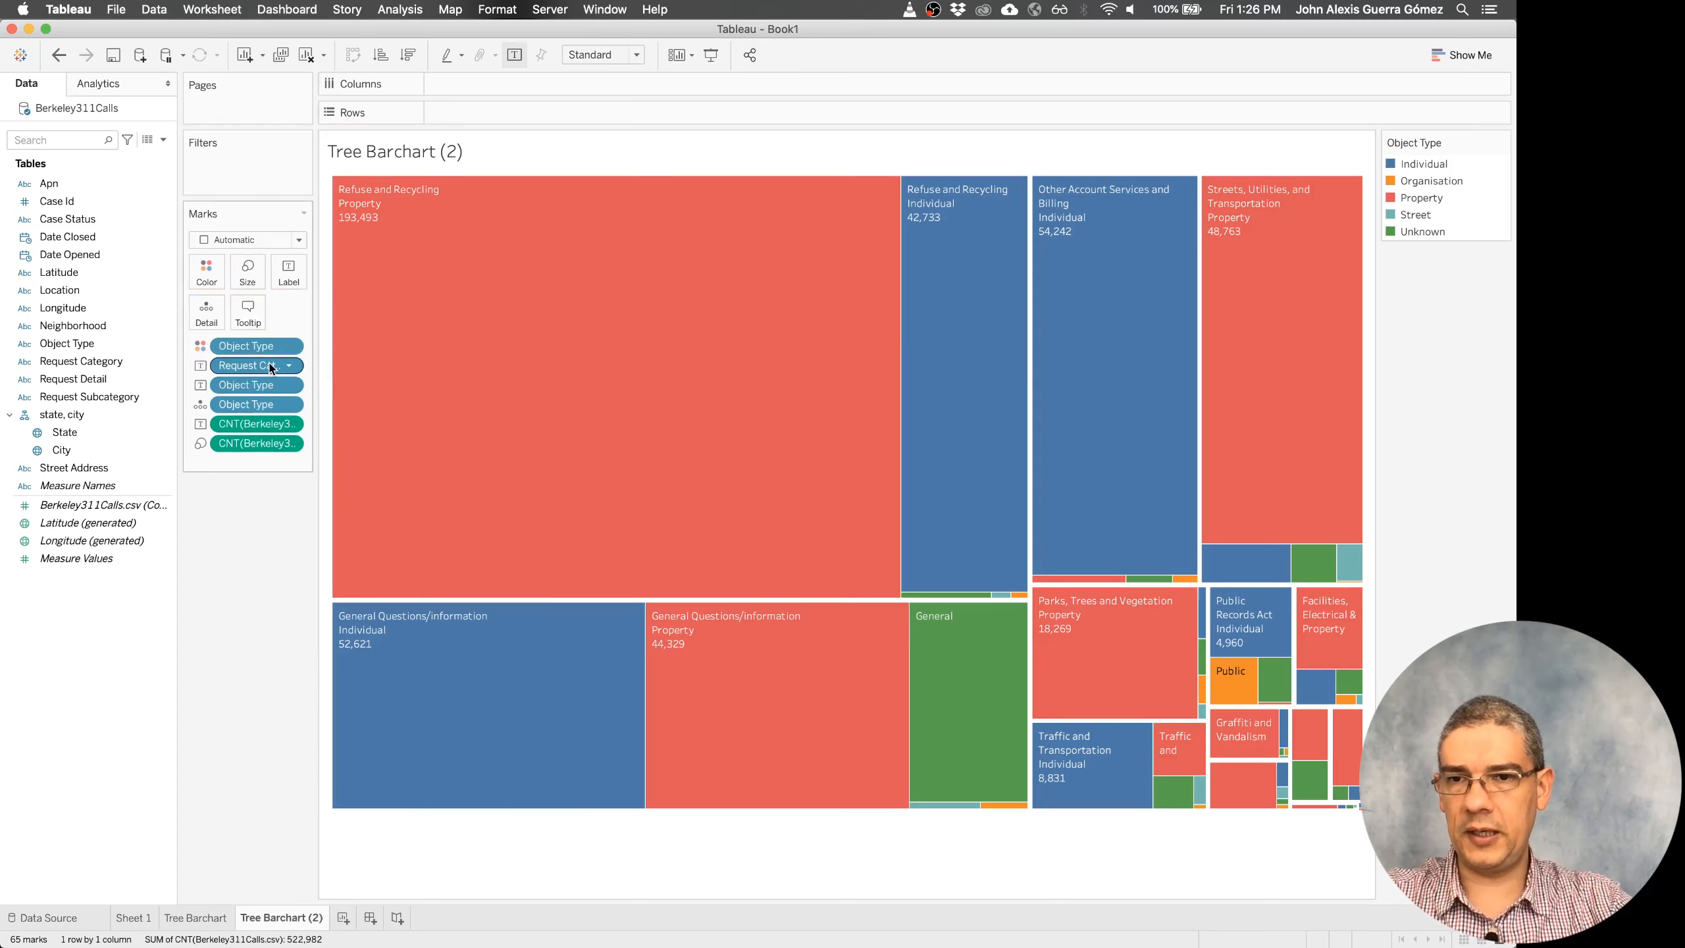
pyautogui.moveTo(272, 367); pyautogui.dragTo(213, 277)
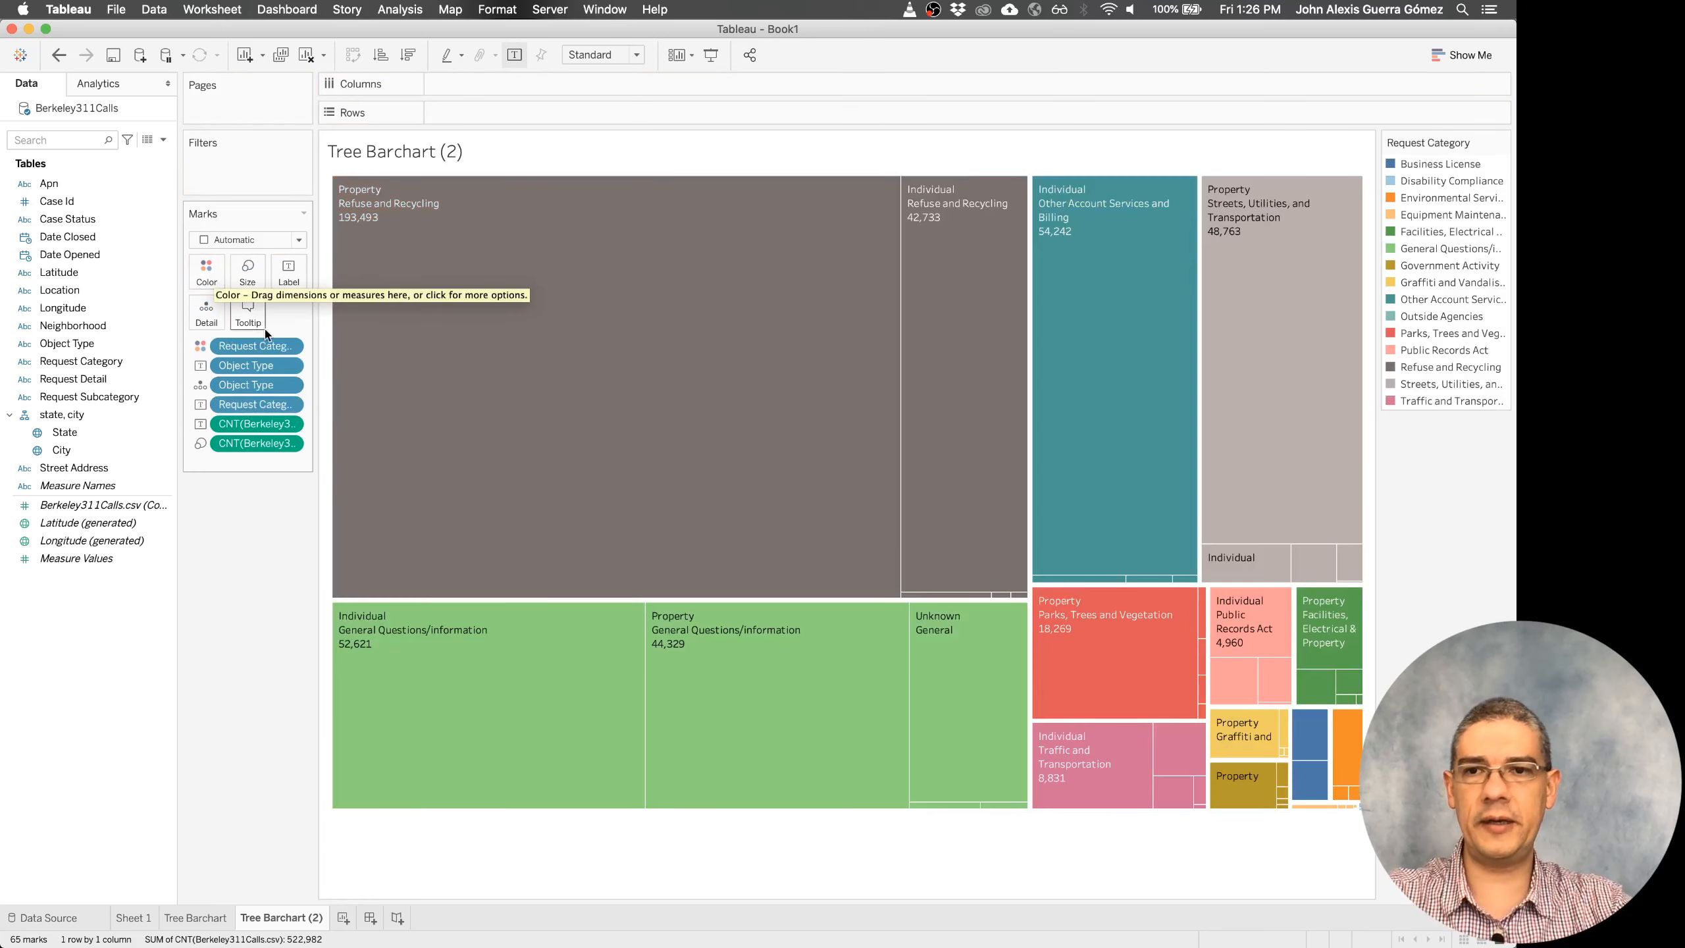
pyautogui.moveTo(269, 345); pyautogui.dragTo(261, 414)
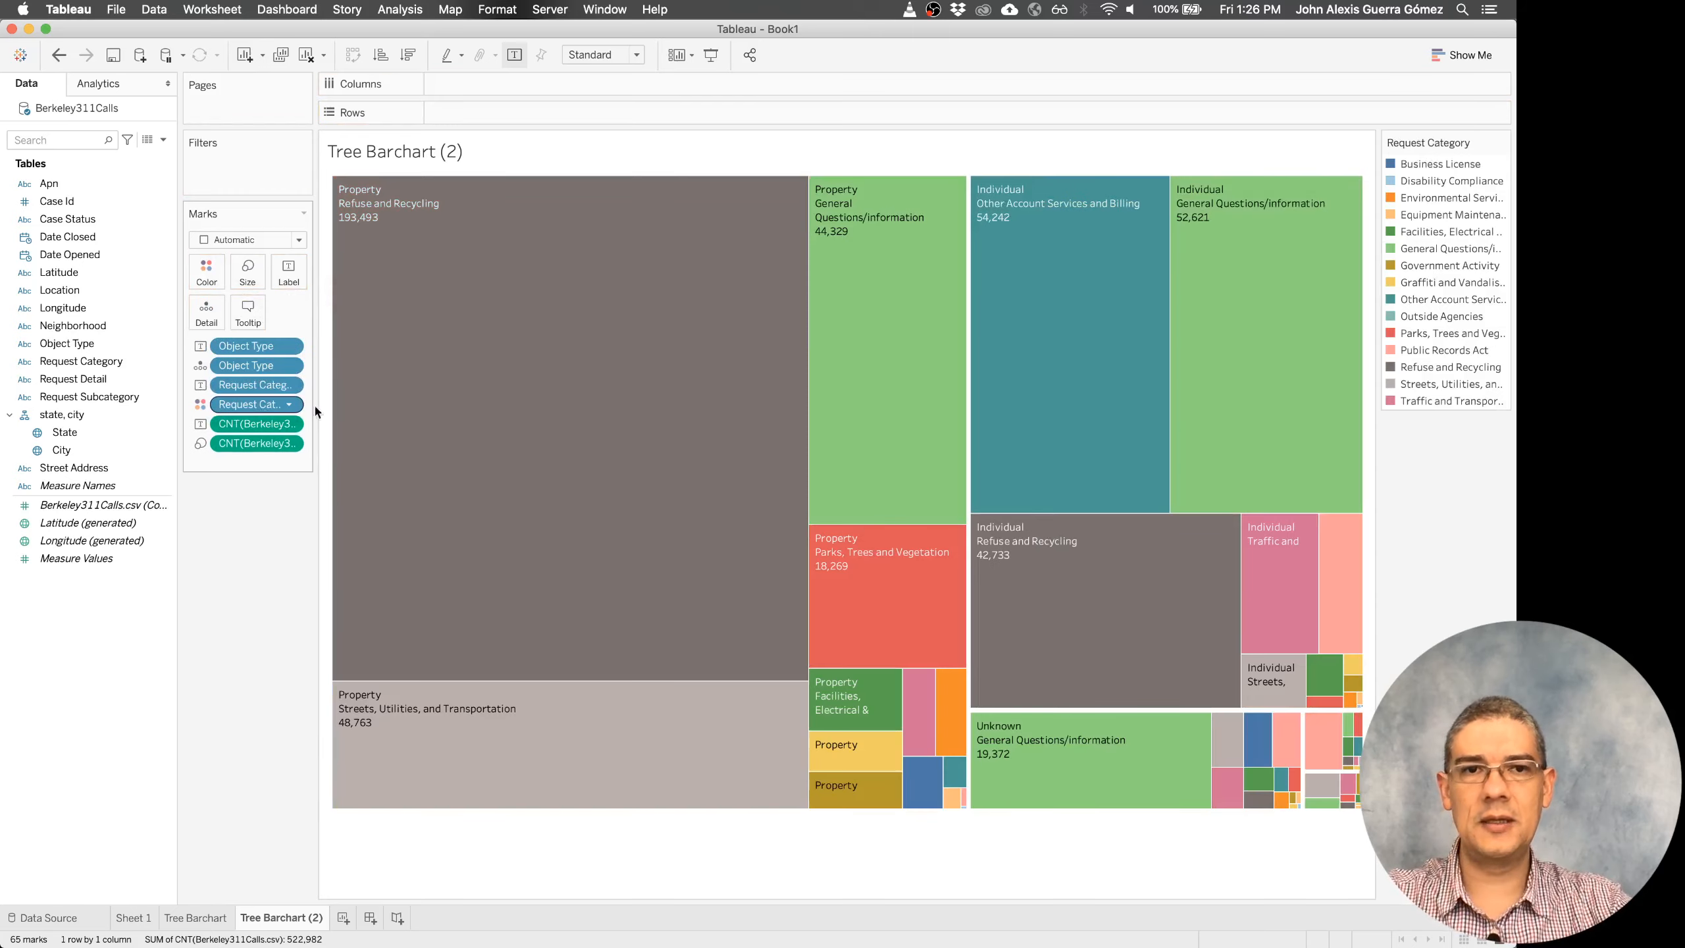
# - Switch to Chrome to examine the treemap in the Vega-Lite Tree Visualizations notebook, and return to Tableau
pyautogui.moveTo(701, 582)
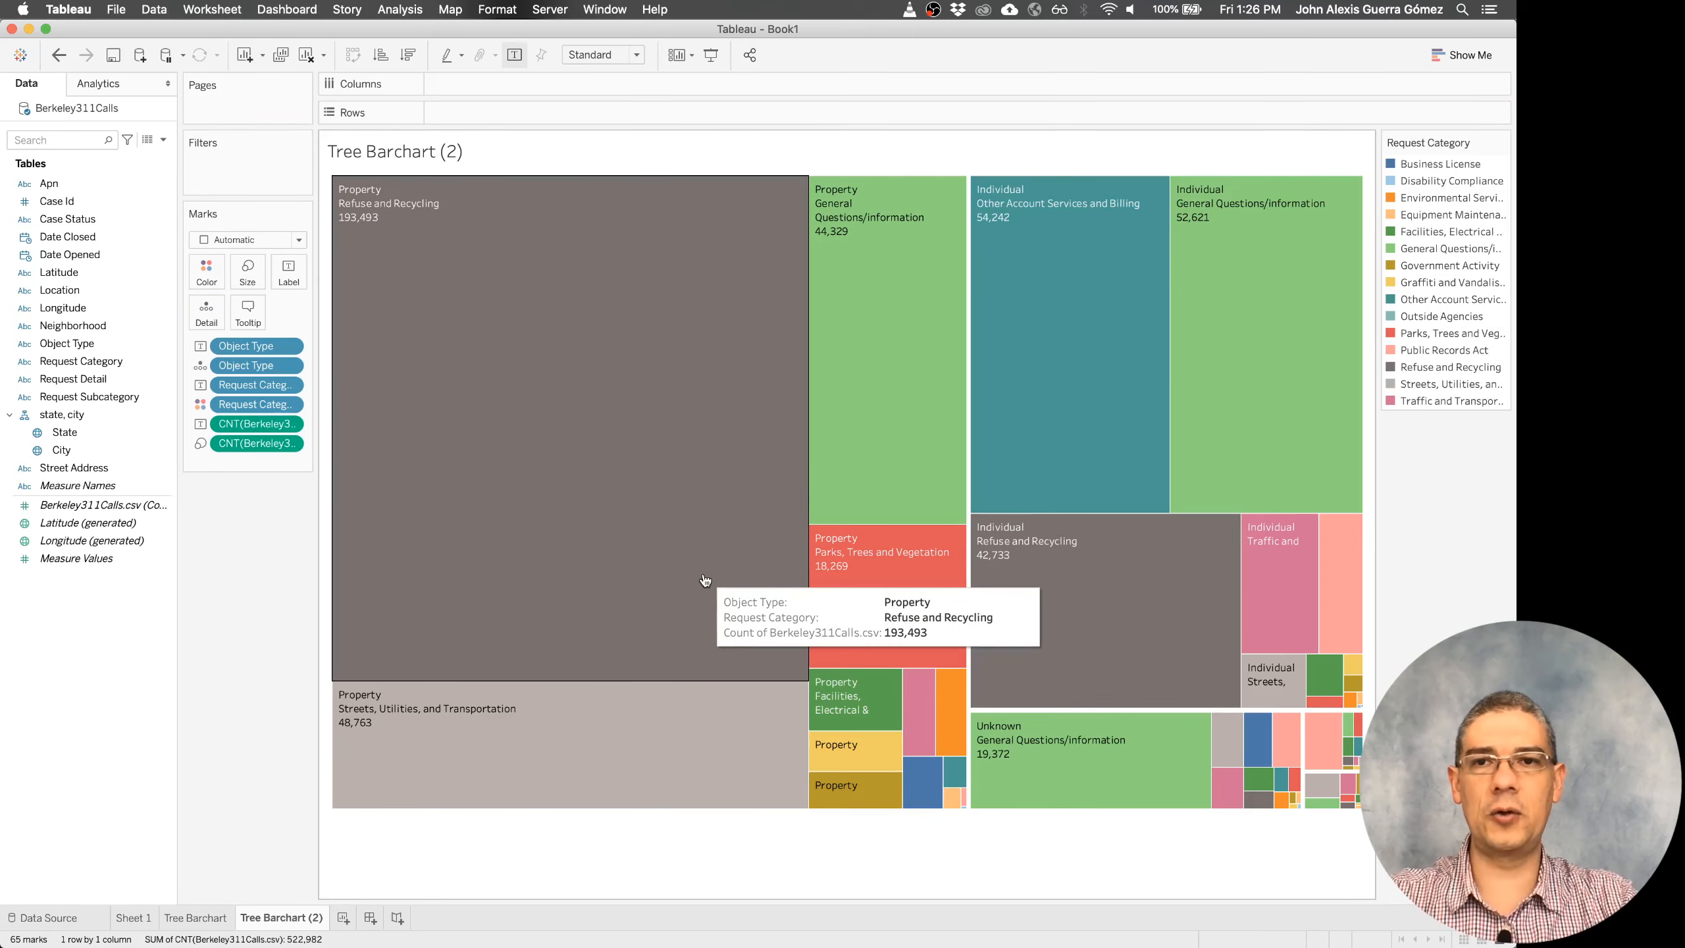
pyautogui.press('super+Tab')
pyautogui.press('super+Tab')
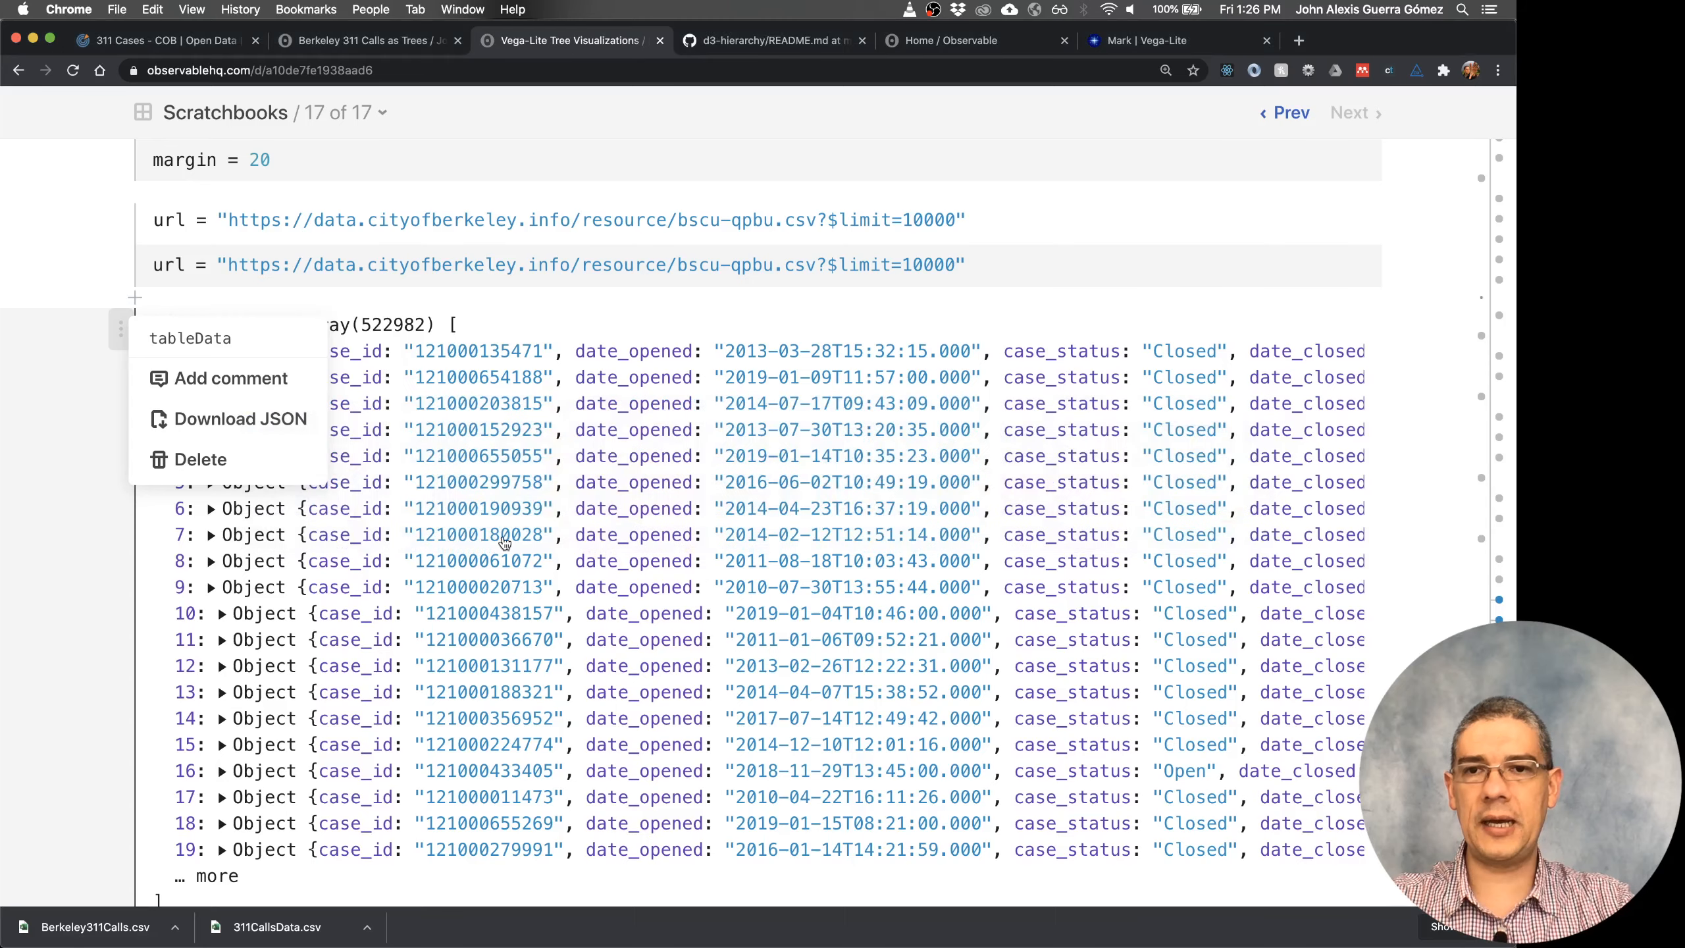
pyautogui.scroll(-20, 612, 482)
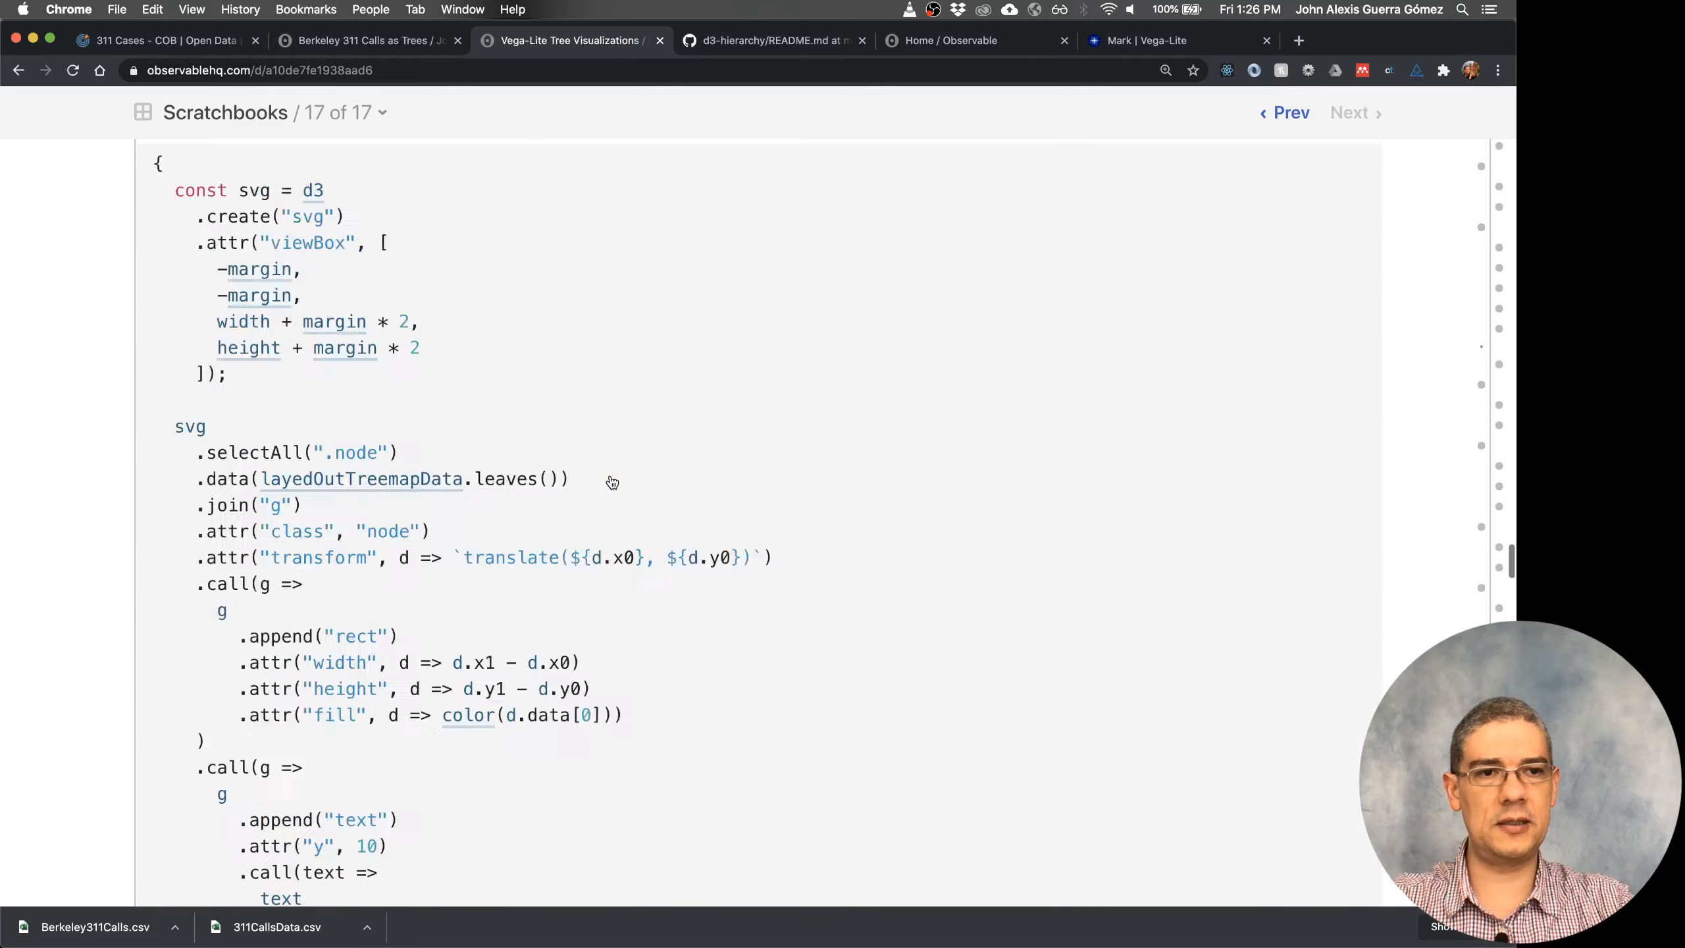
pyautogui.scroll(10, 611, 482)
pyautogui.scroll(-7, 611, 483)
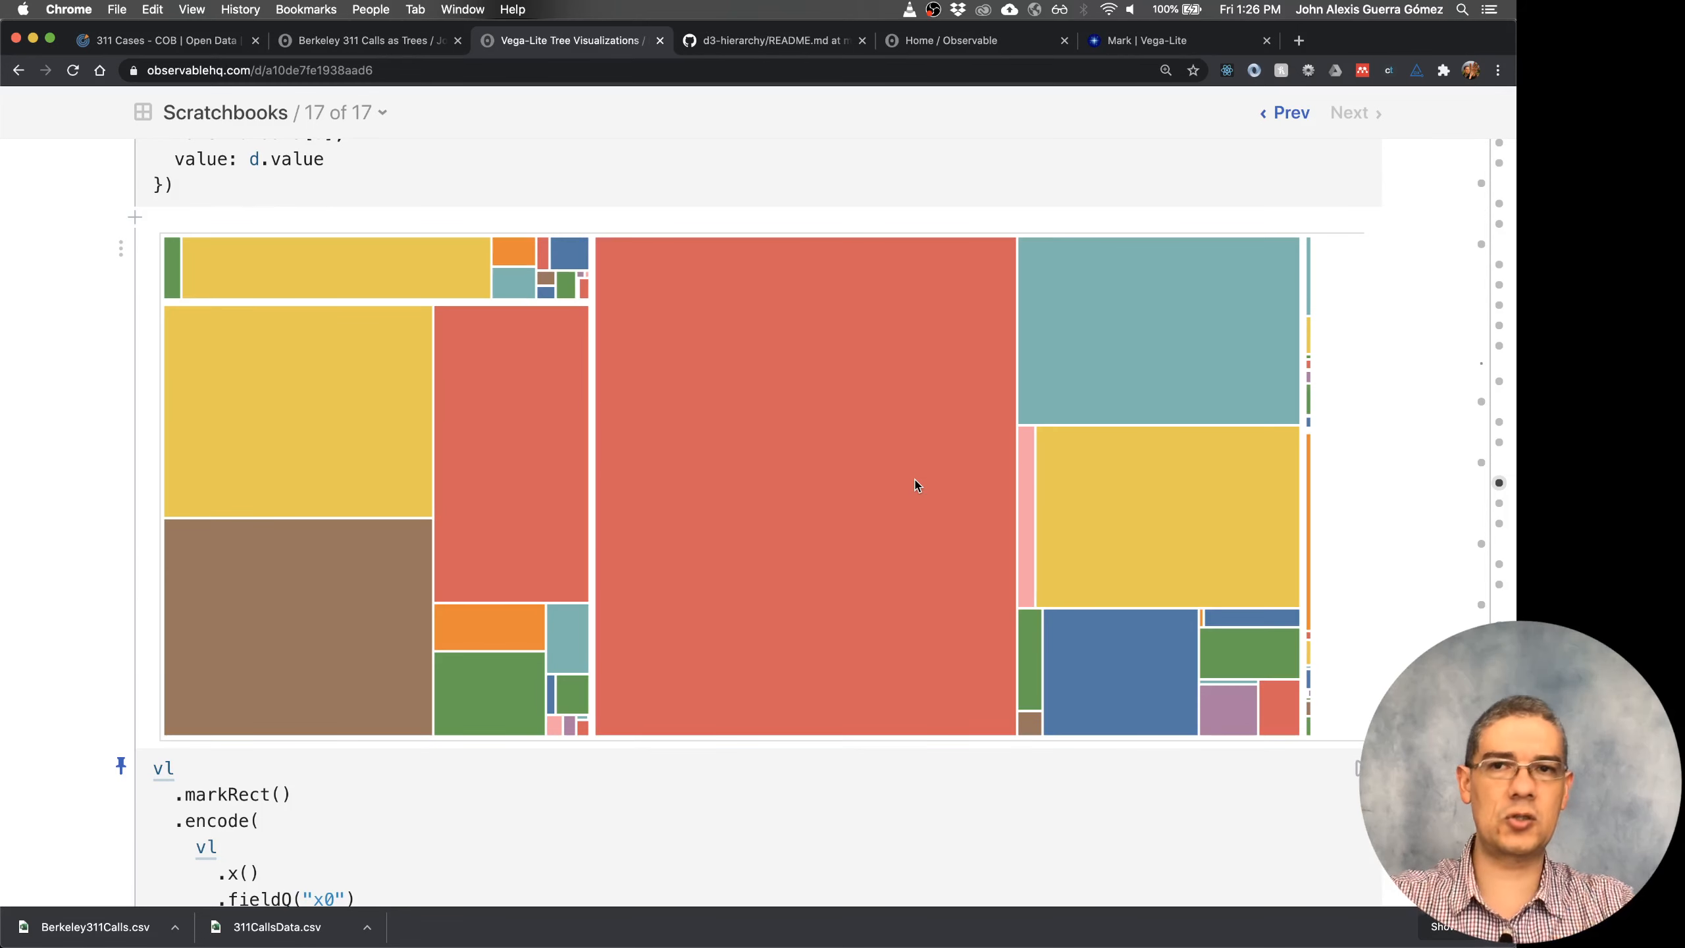
pyautogui.press('super+Tab')
pyautogui.moveTo(583, 500)
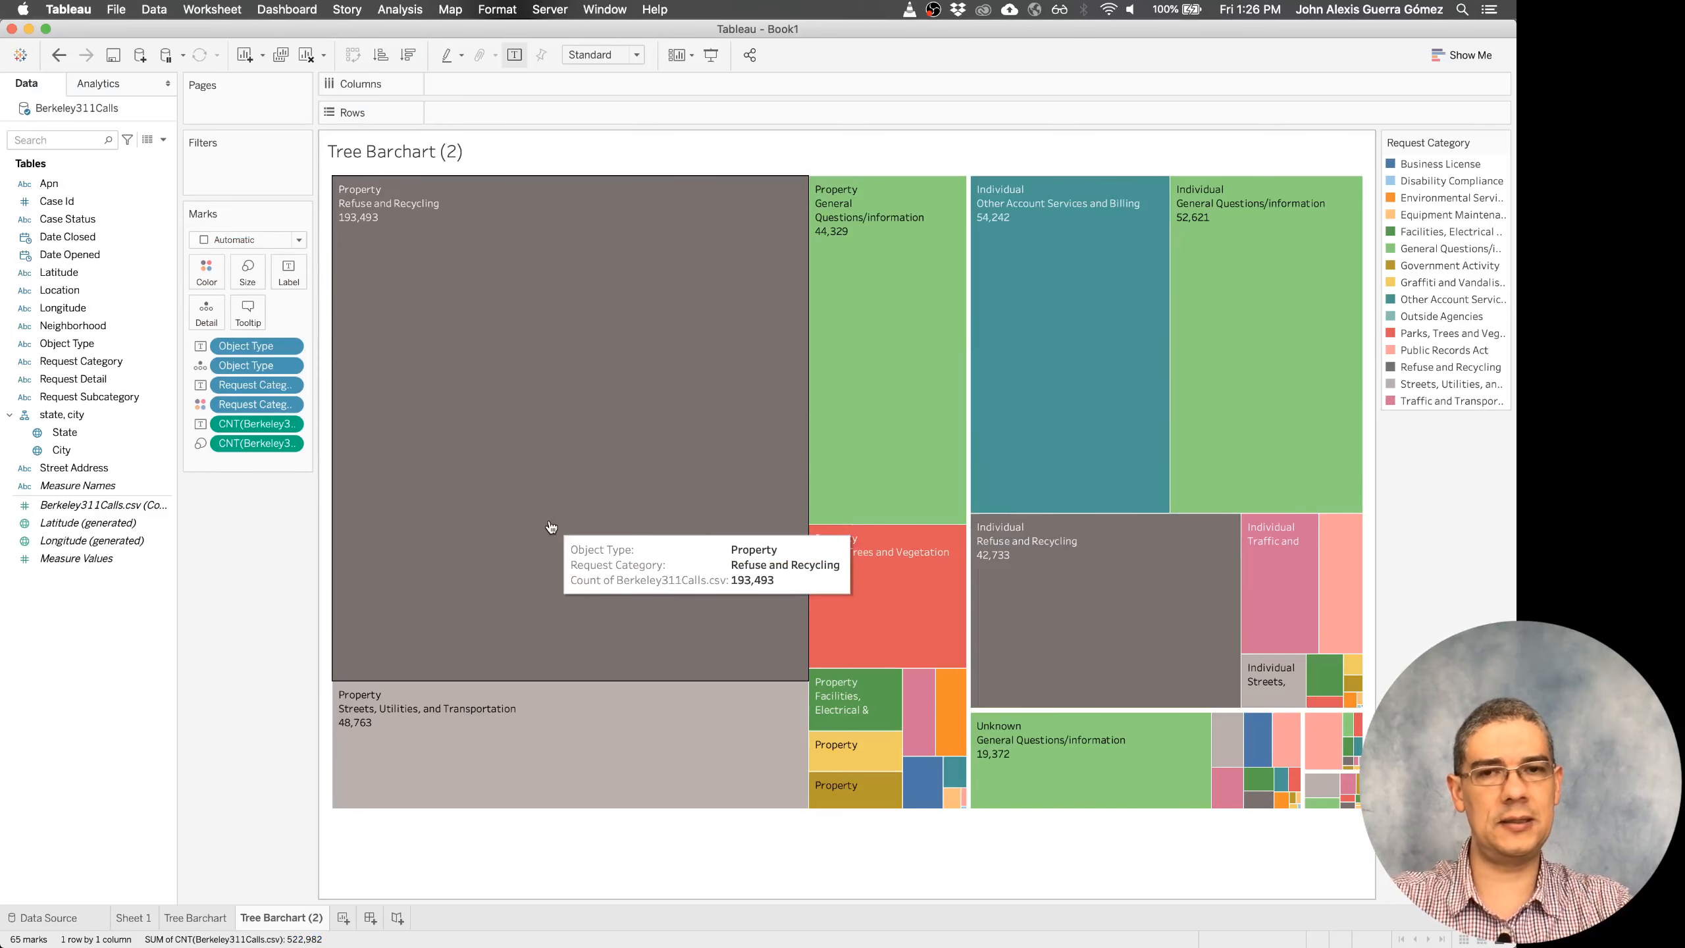
# - Duplicate the Tree Barchart (2) sheet and set the copy's mark type to Circle
pyautogui.rightClick(297, 926)
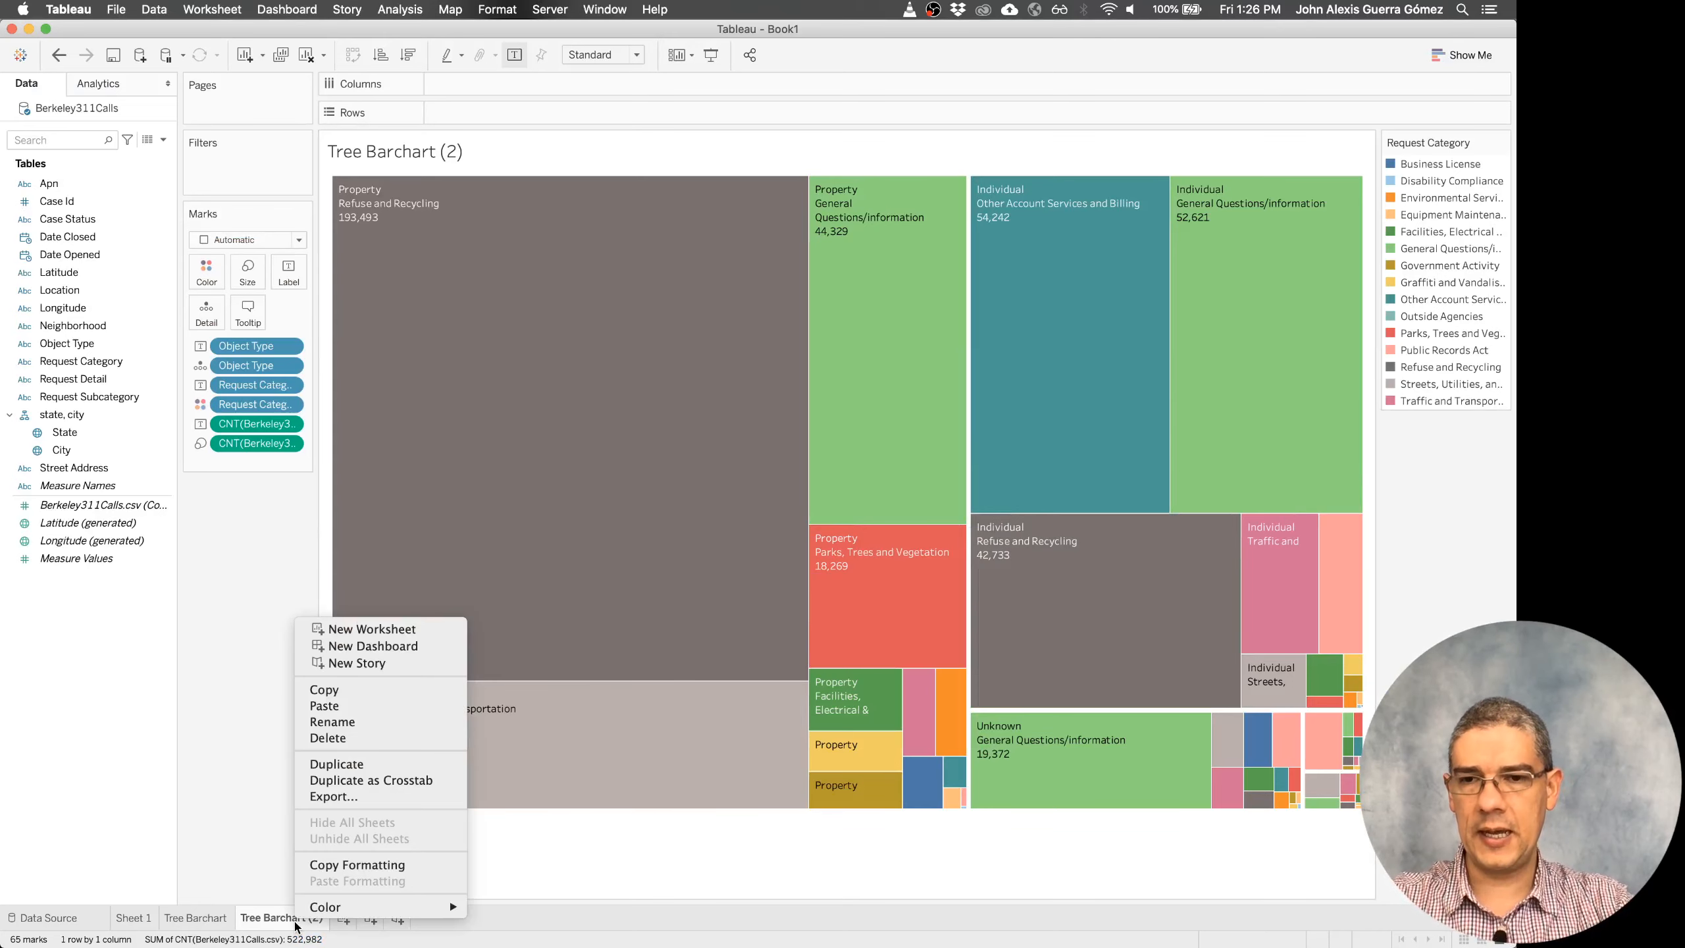
pyautogui.click(370, 765)
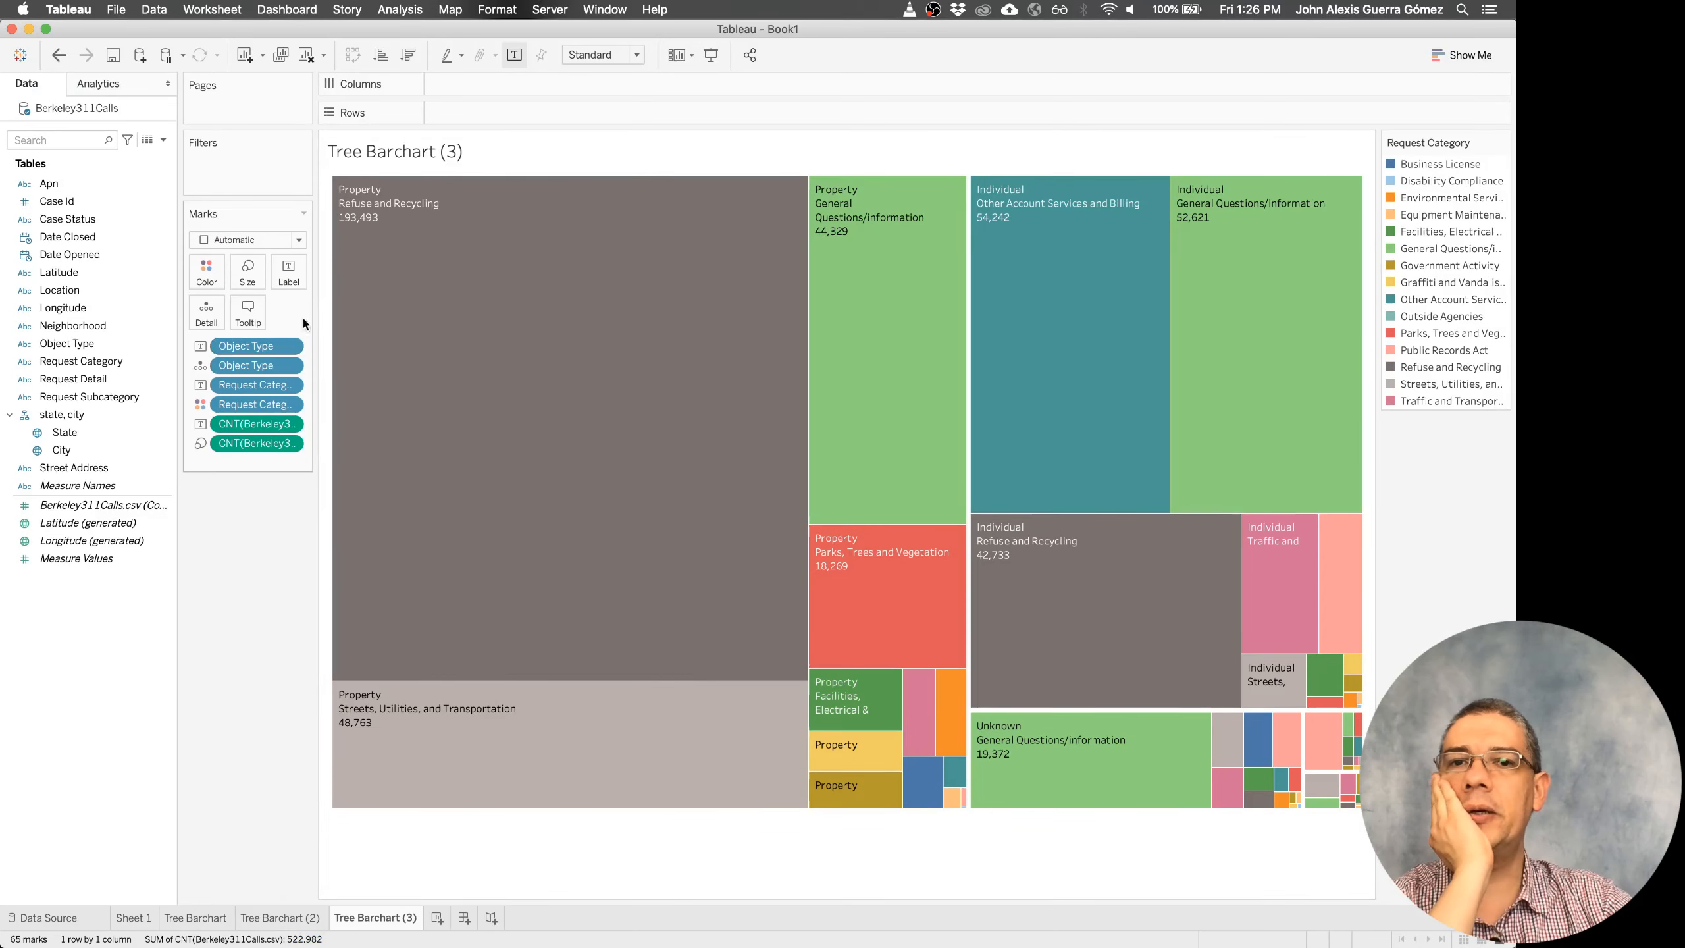
pyautogui.click(299, 240)
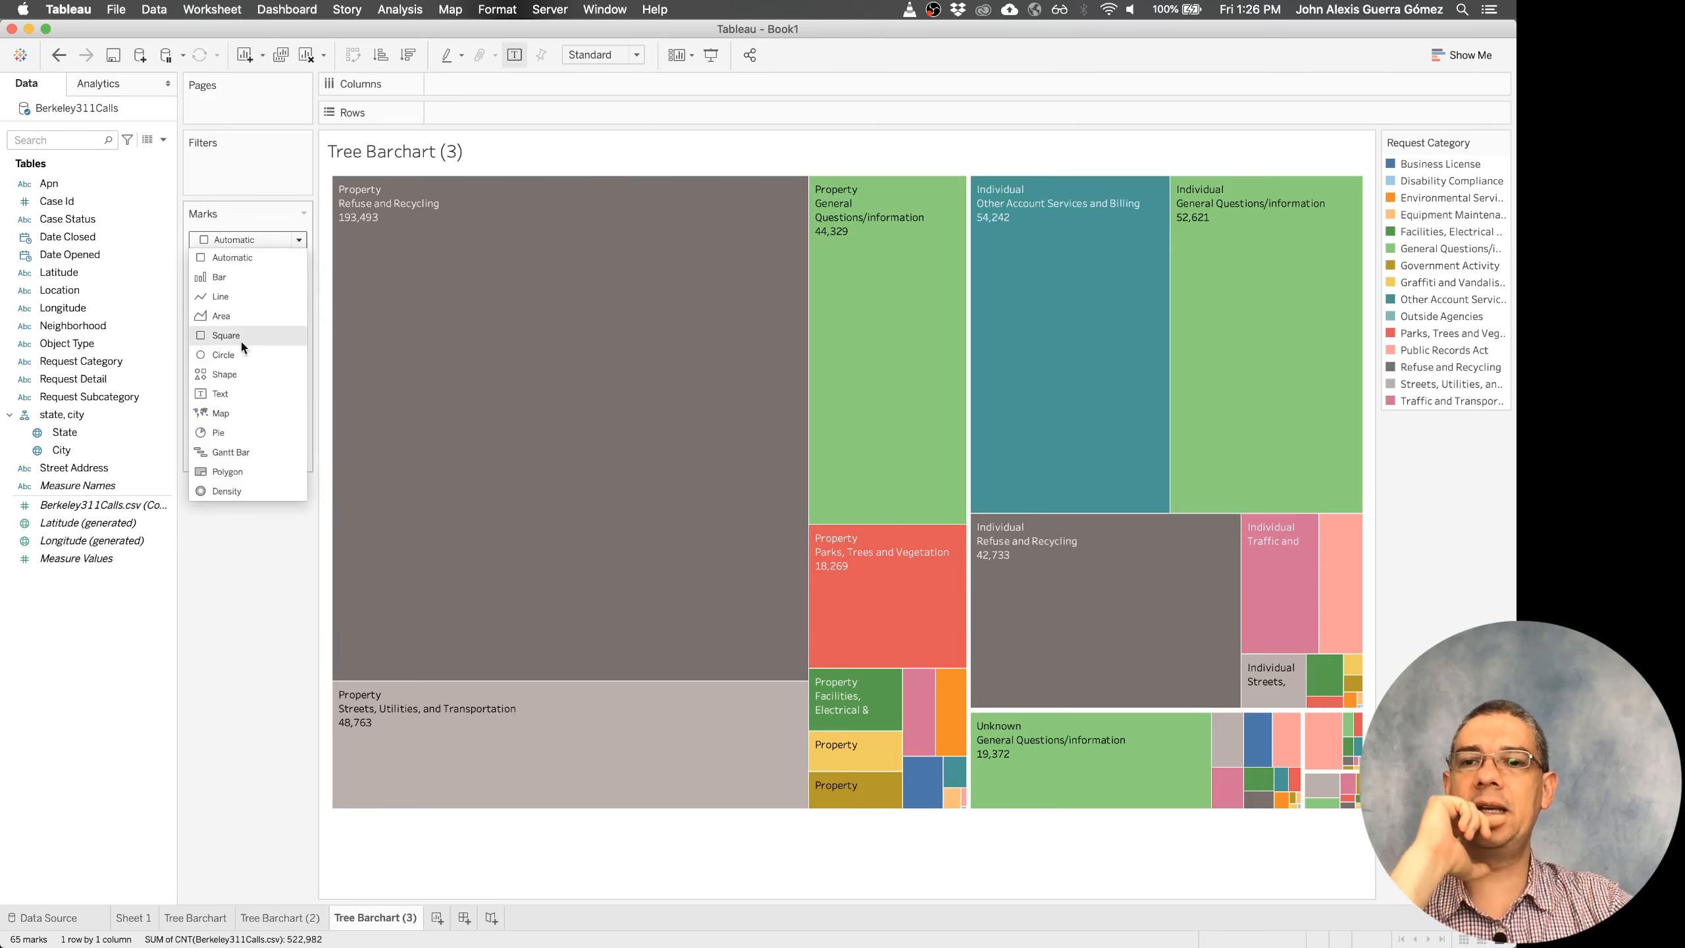
pyautogui.click(235, 362)
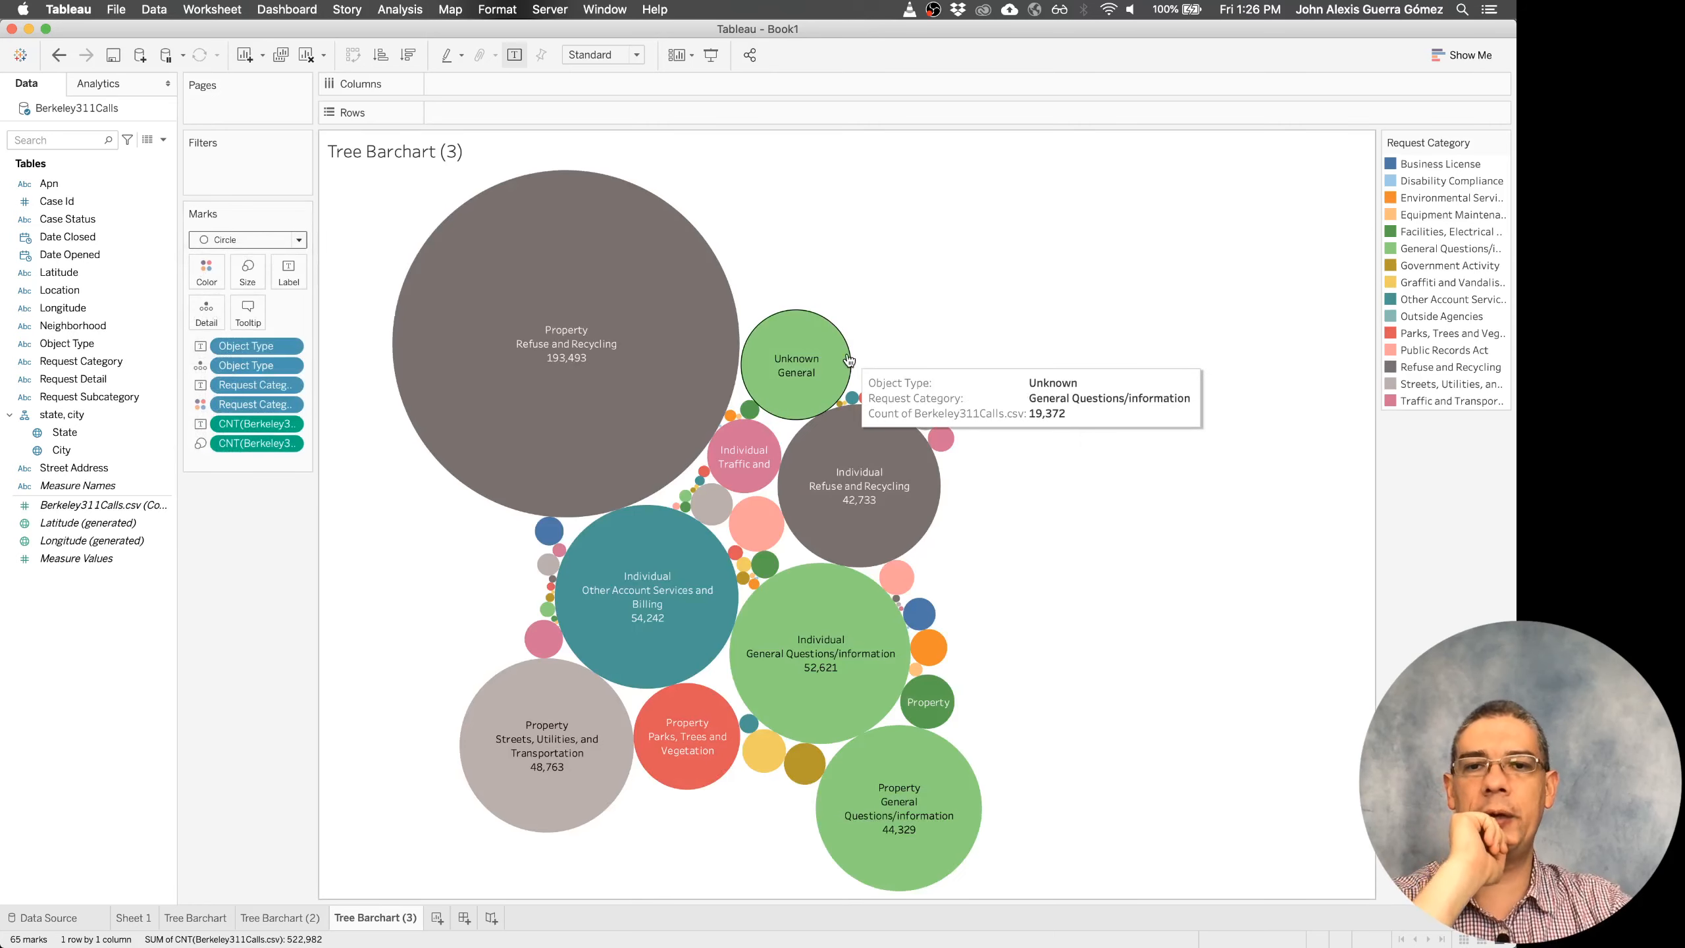
# - Compare the bubbles with the nested circle-packing chart in the Chrome notebook, and return to Tableau
pyautogui.moveTo(664, 424)
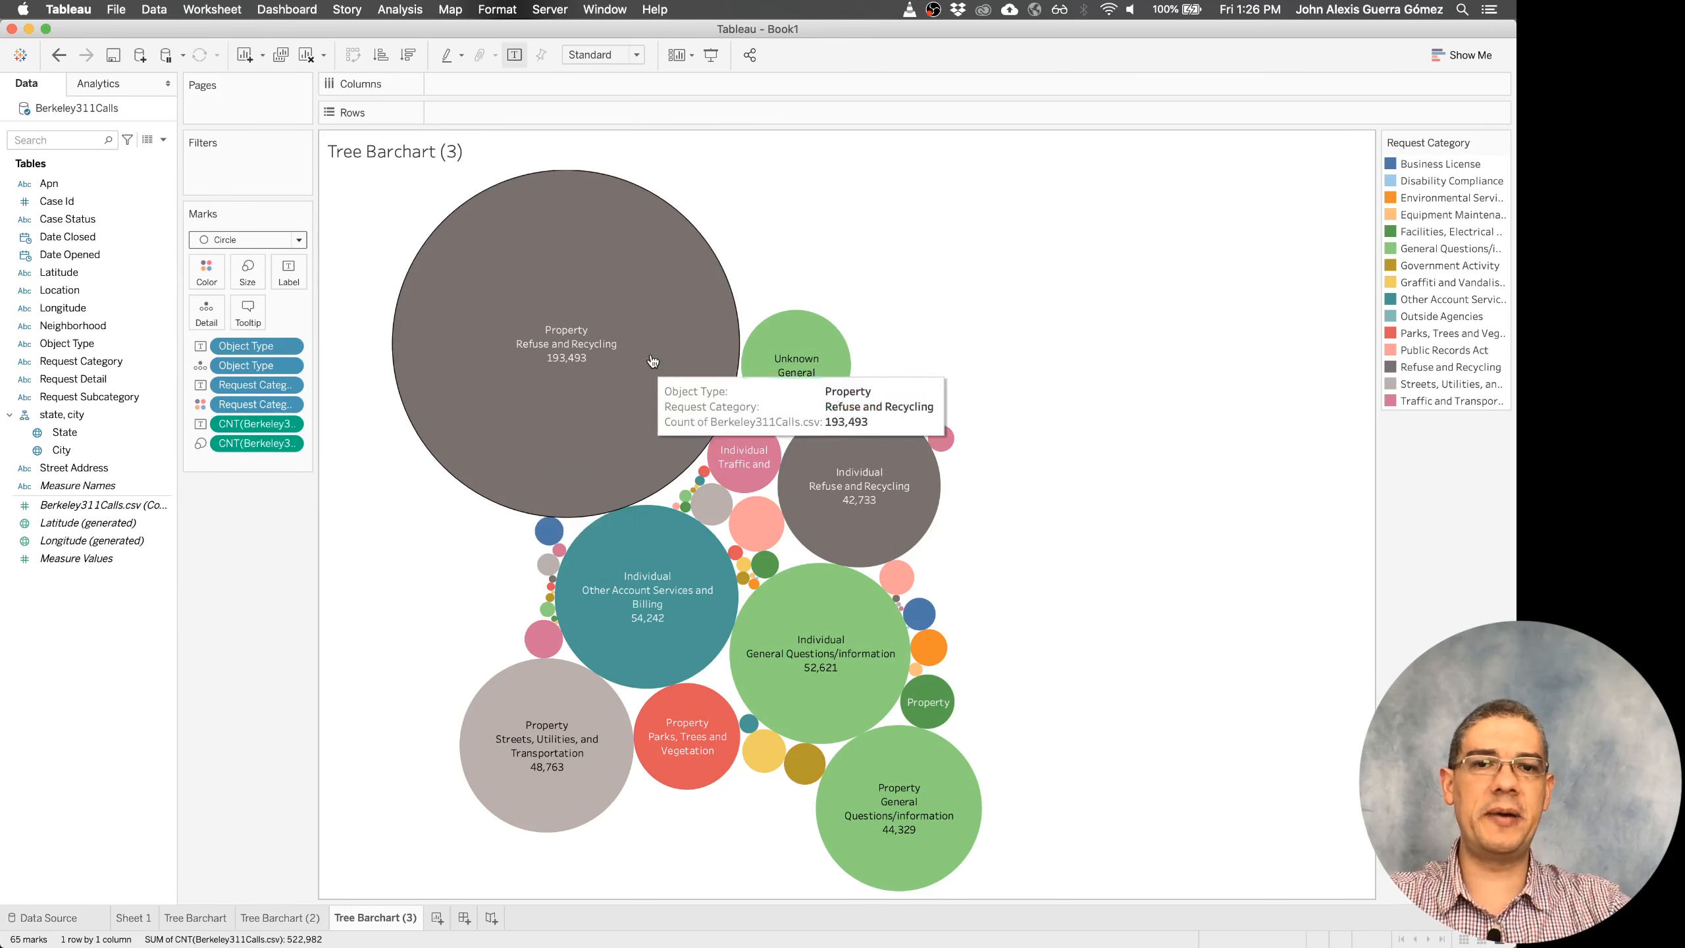
pyautogui.moveTo(892, 458)
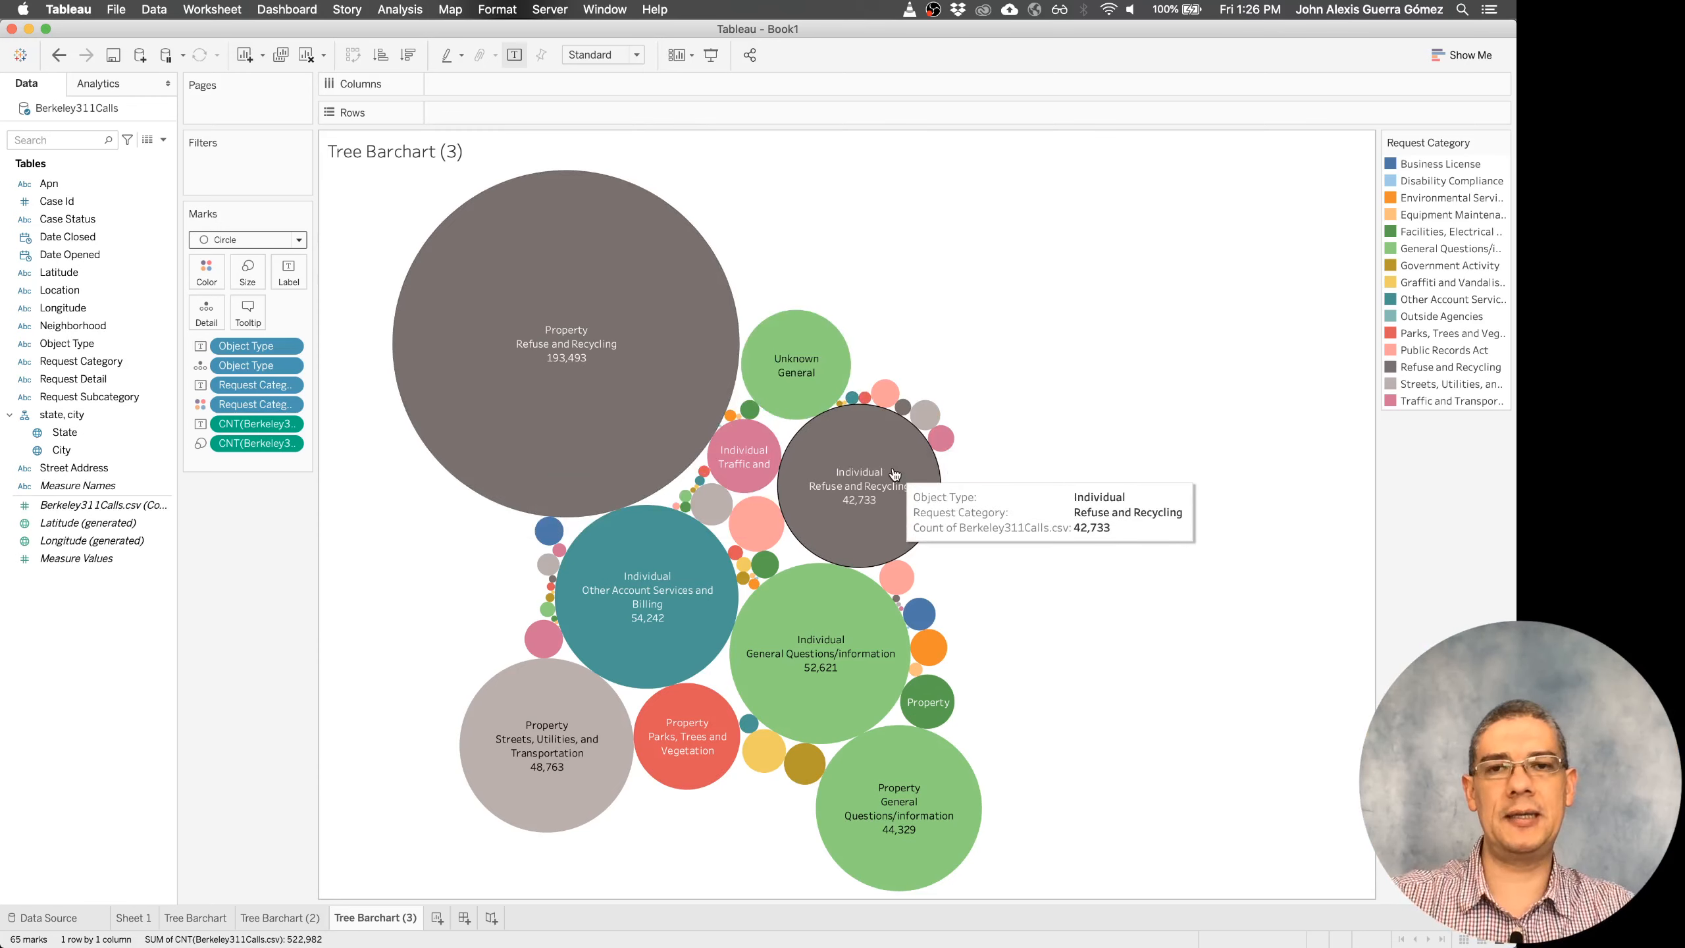
pyautogui.press('super+Tab')
pyautogui.scroll(15, 865, 517)
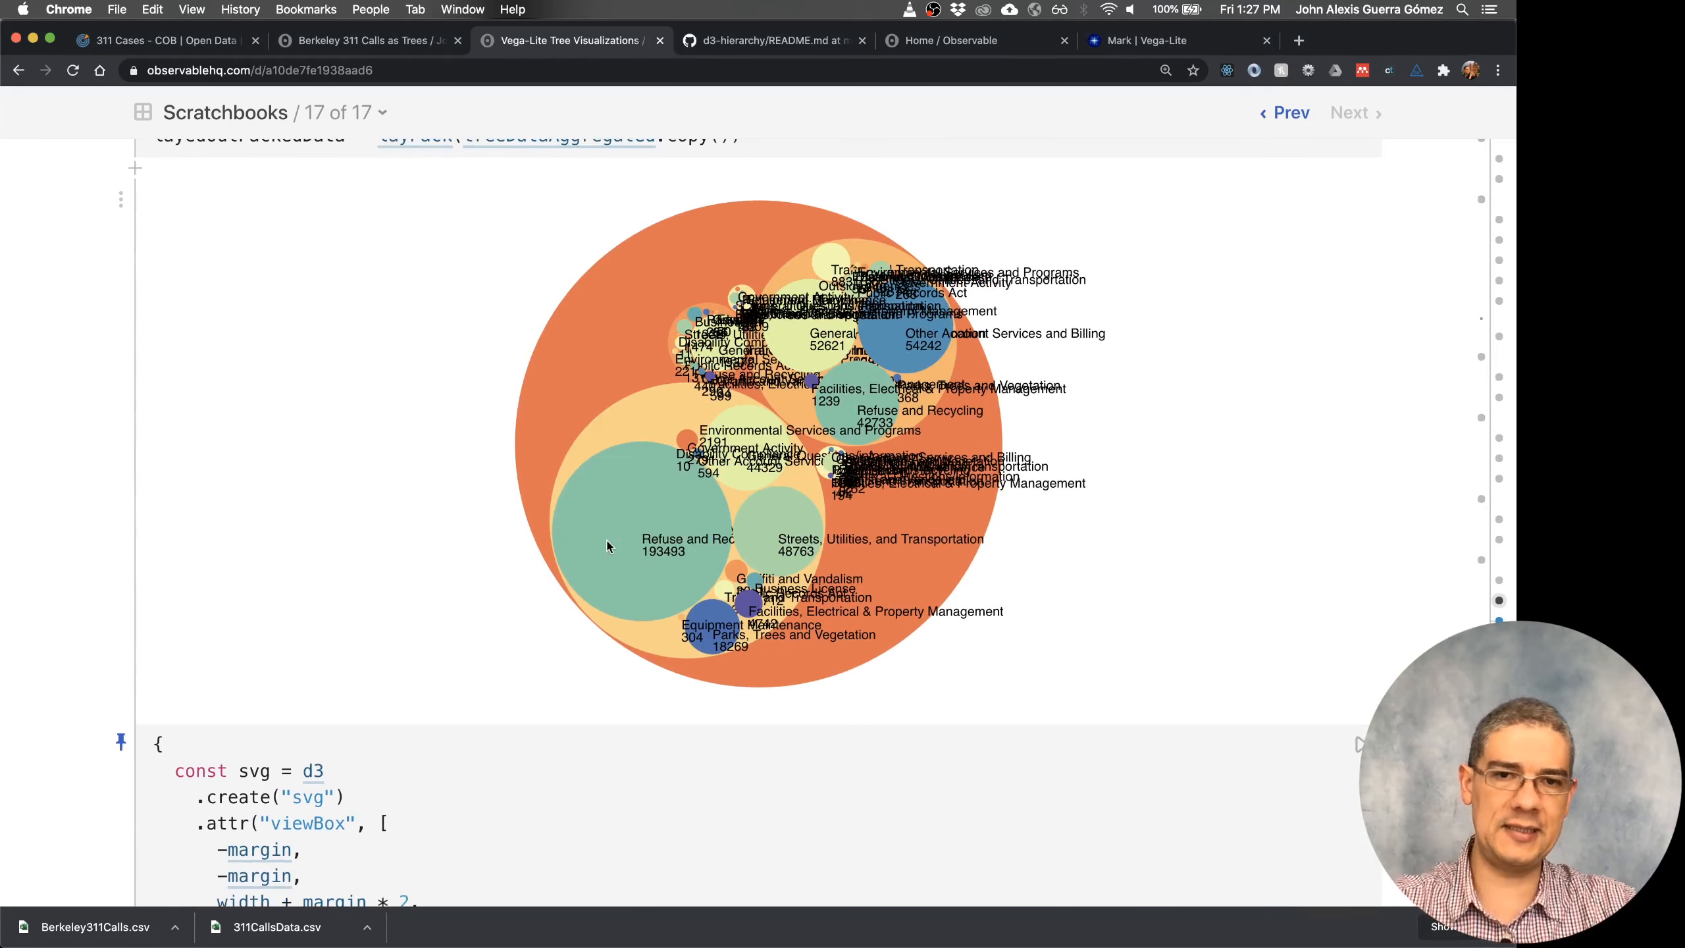
pyautogui.press('super+Tab')
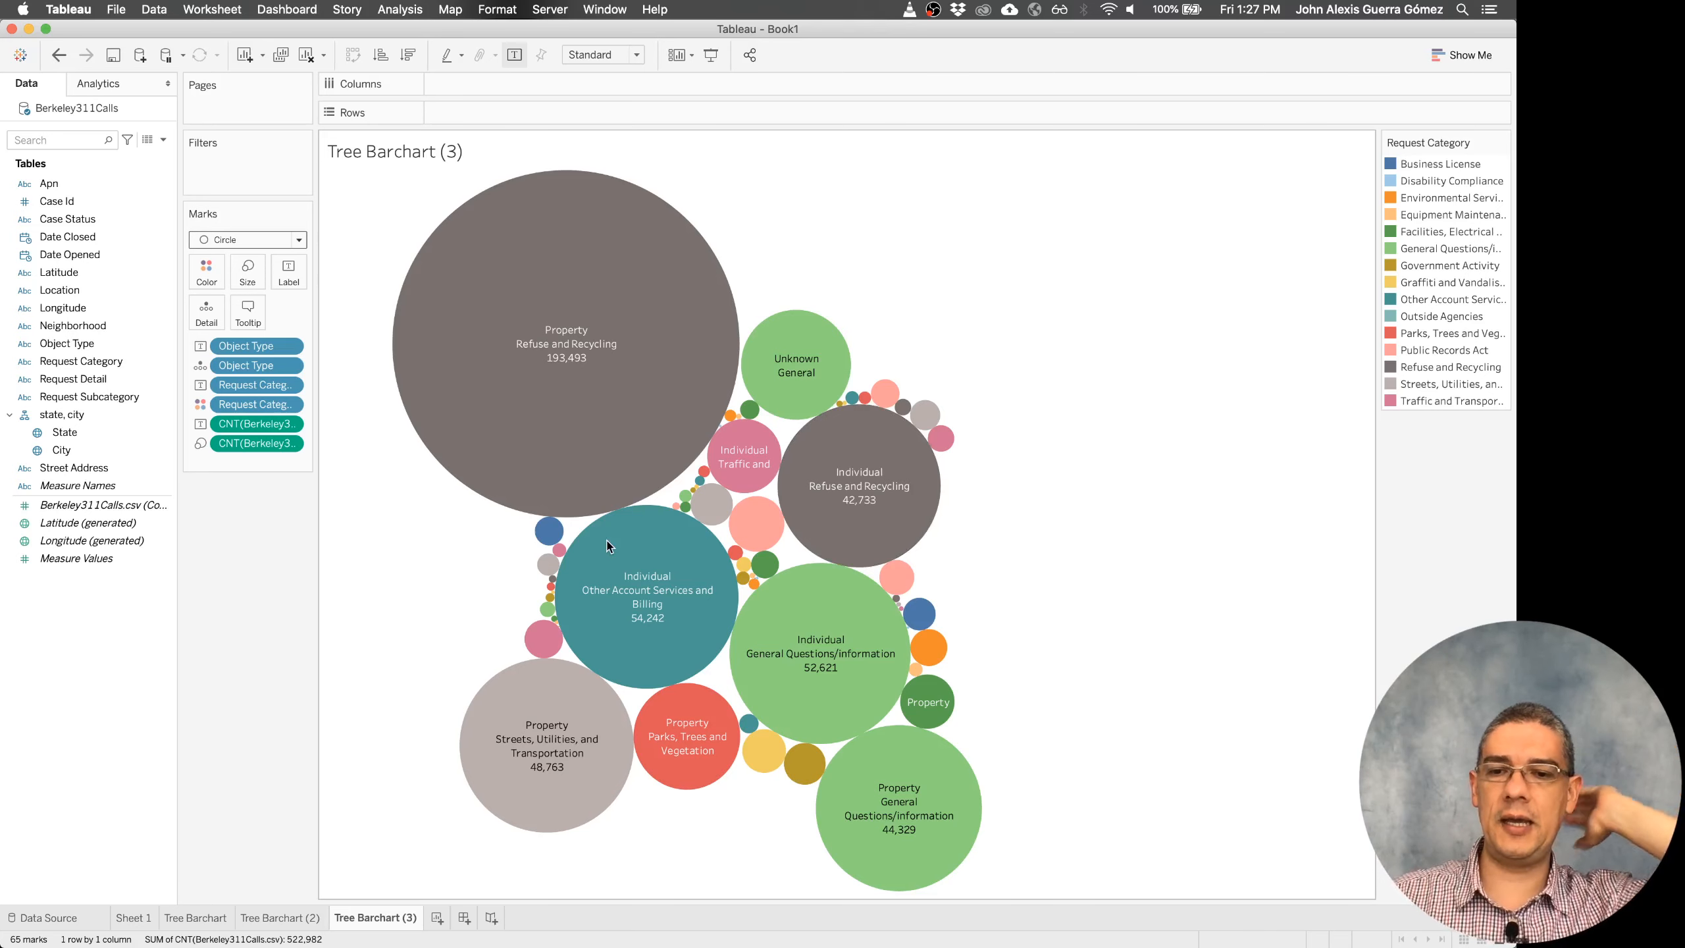
# - Rename the Tree Barchart (3) sheet as "BubbleChart"
pyautogui.doubleClick(352, 916)
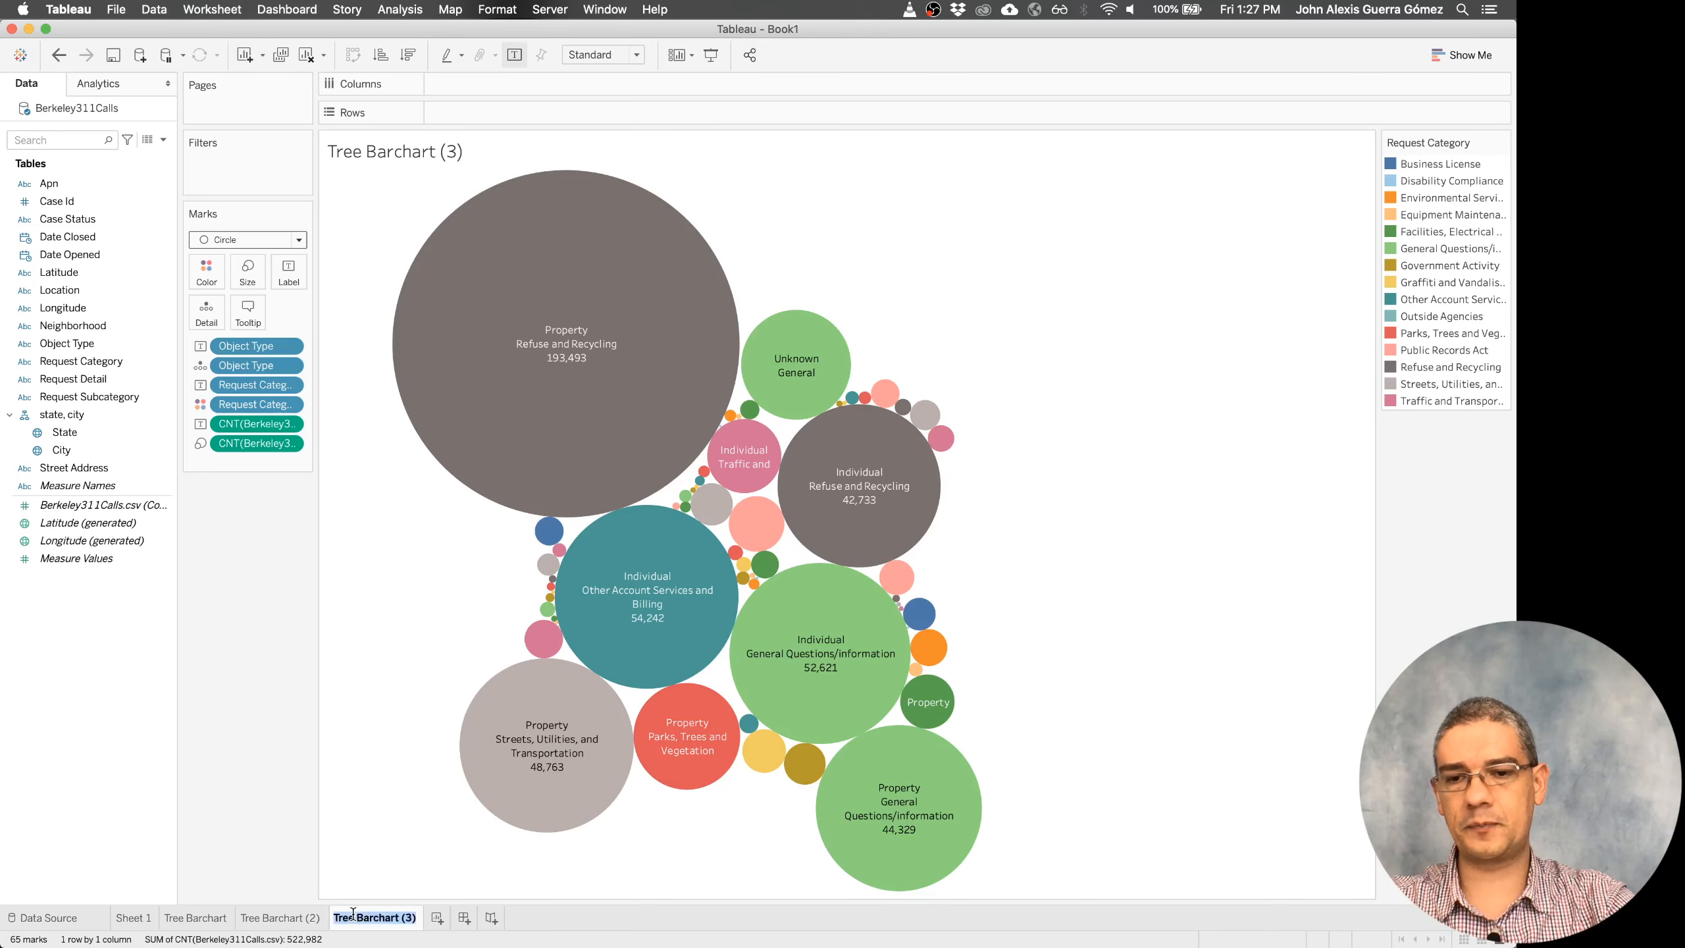
pyautogui.write('BubbleChart')
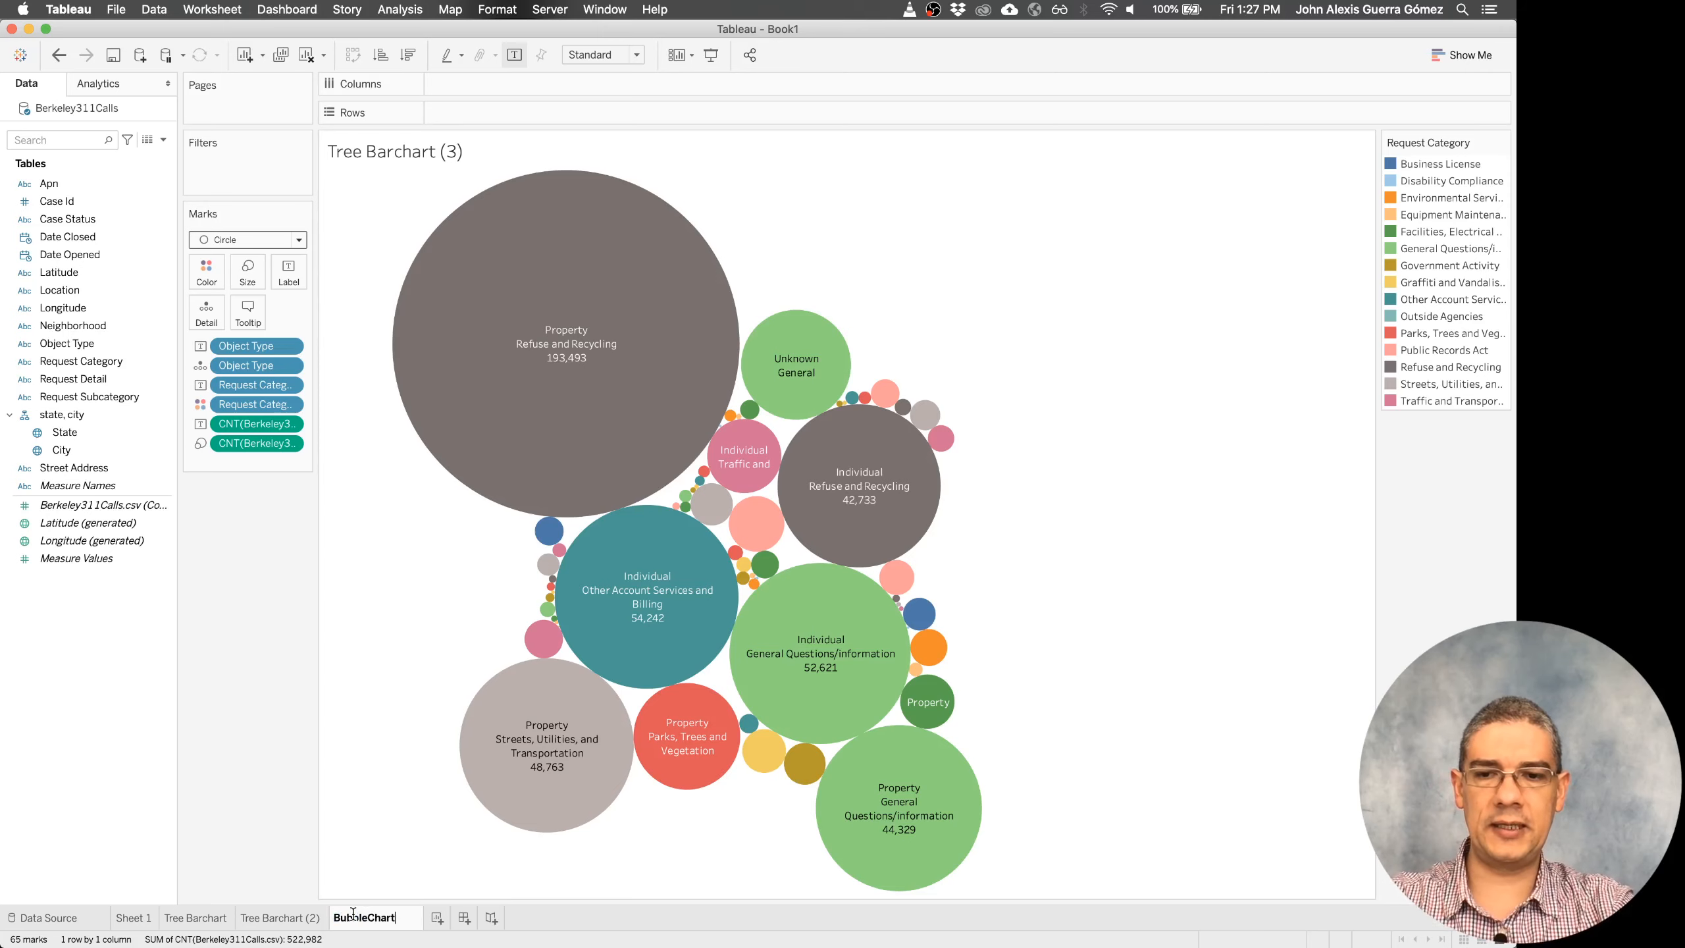
# - Apply the BubbleChart sheet name, and examine the node-link tree charts in the Vega-Lite Tree Visualizations notebook in Chrome
pyautogui.press('Return')
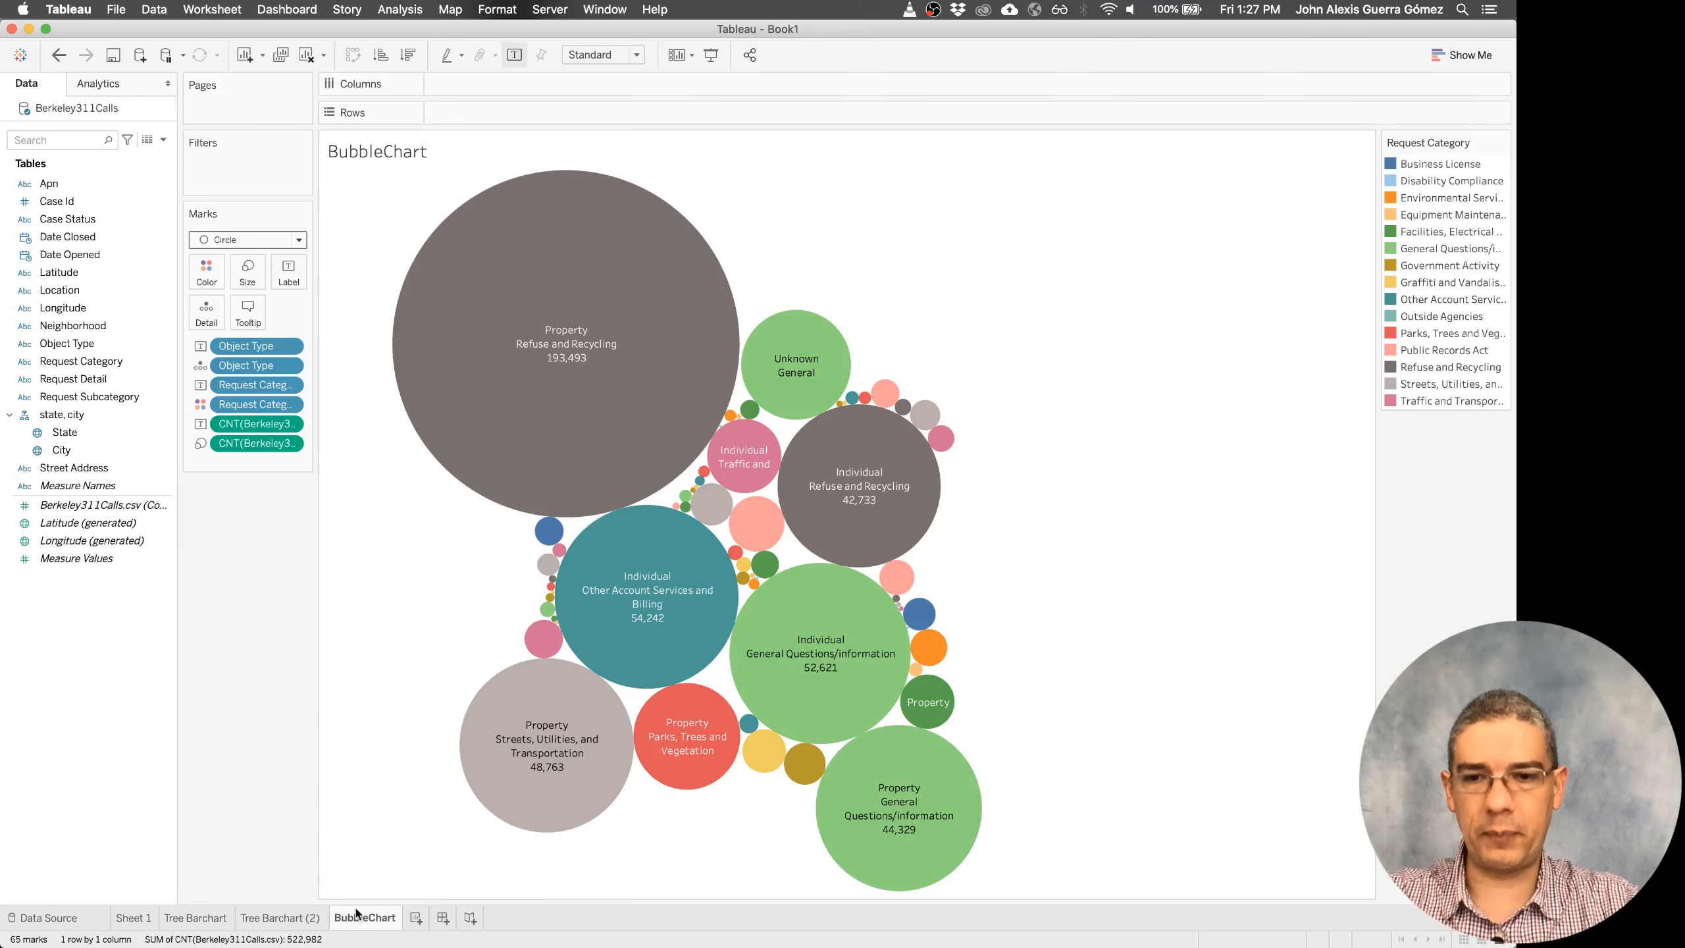
pyautogui.press('super+Tab')
pyautogui.scroll(3, 563, 590)
pyautogui.scroll(20, 452, 676)
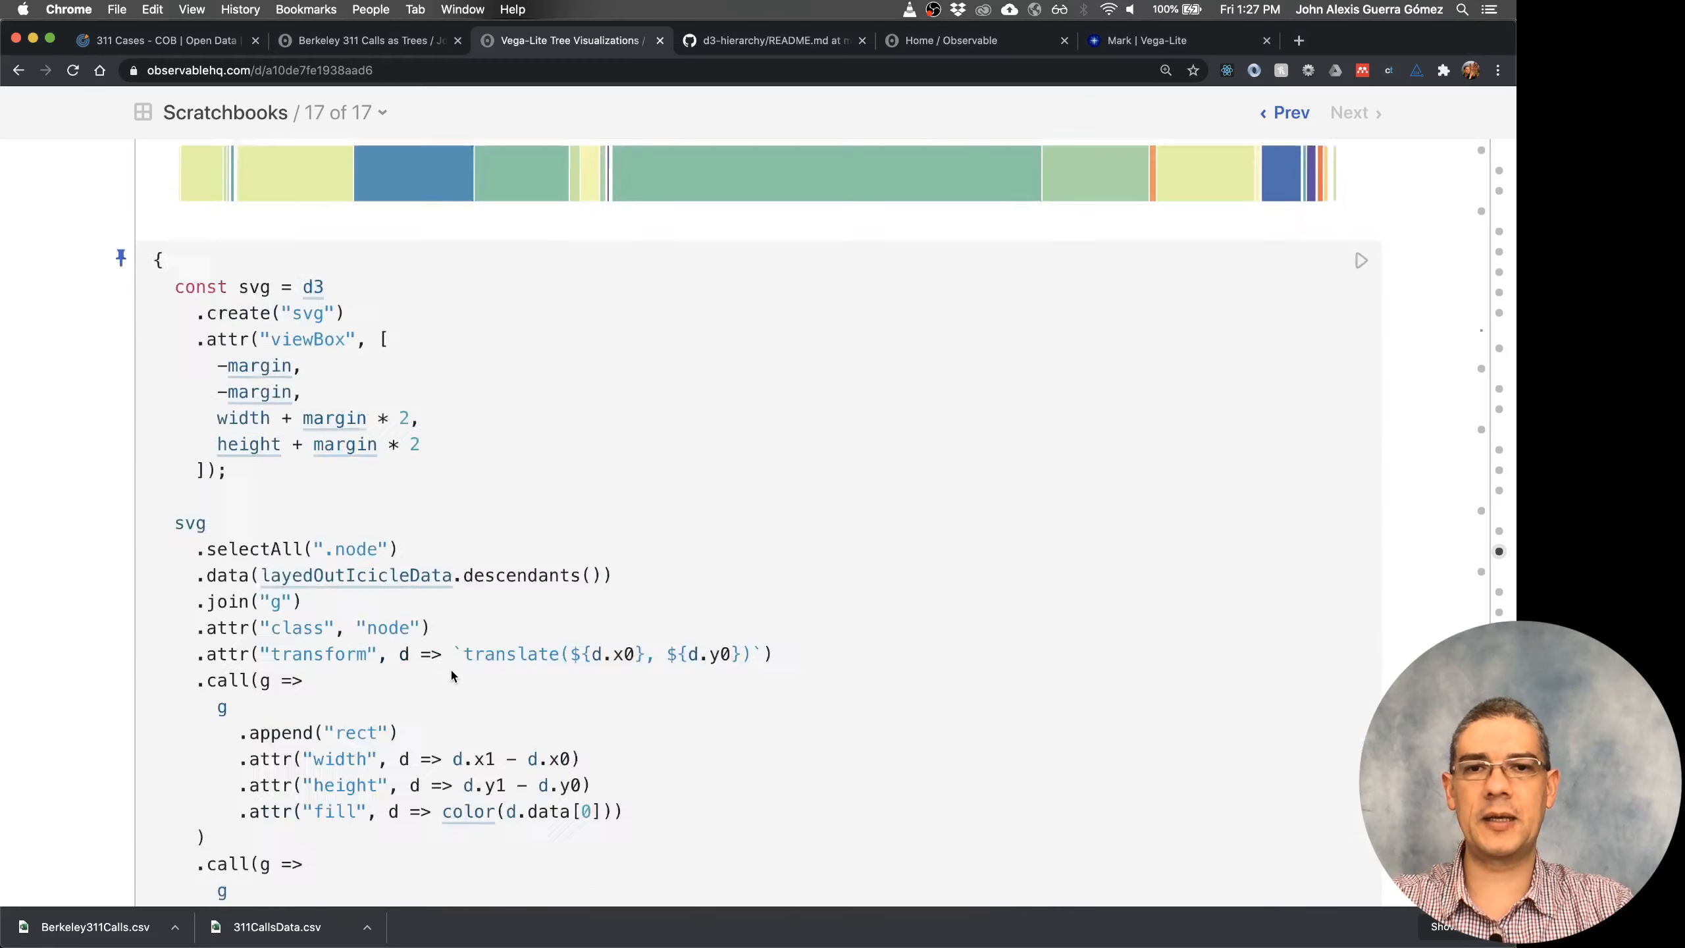
pyautogui.scroll(15, 450, 667)
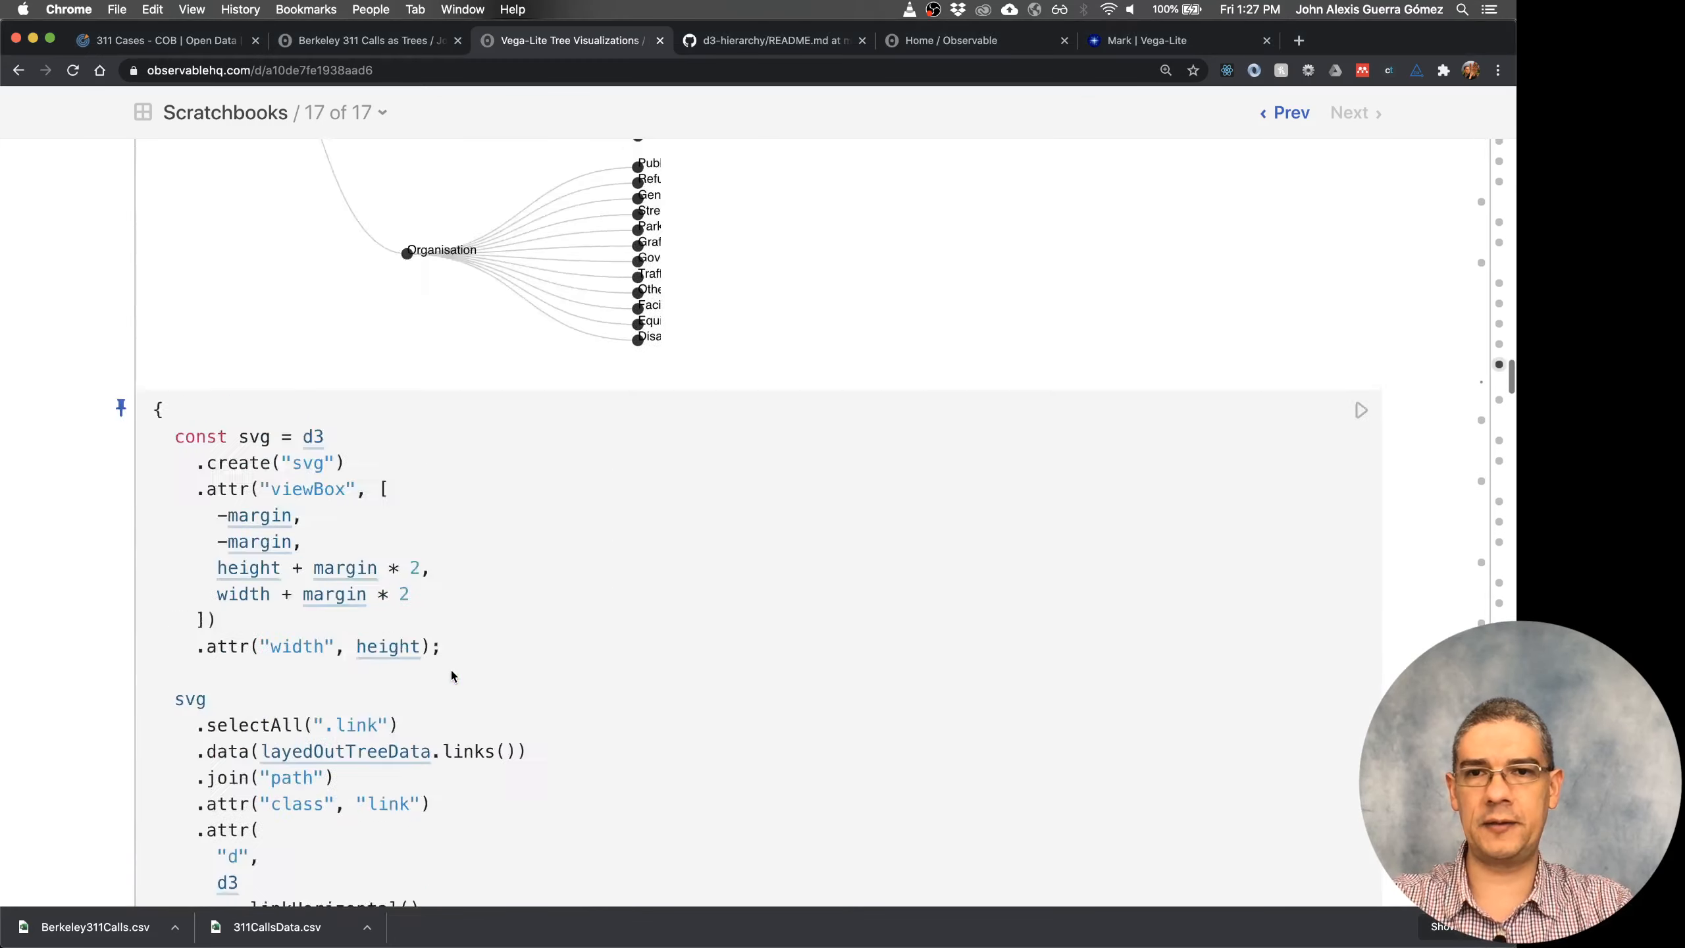
pyautogui.scroll(15, 450, 667)
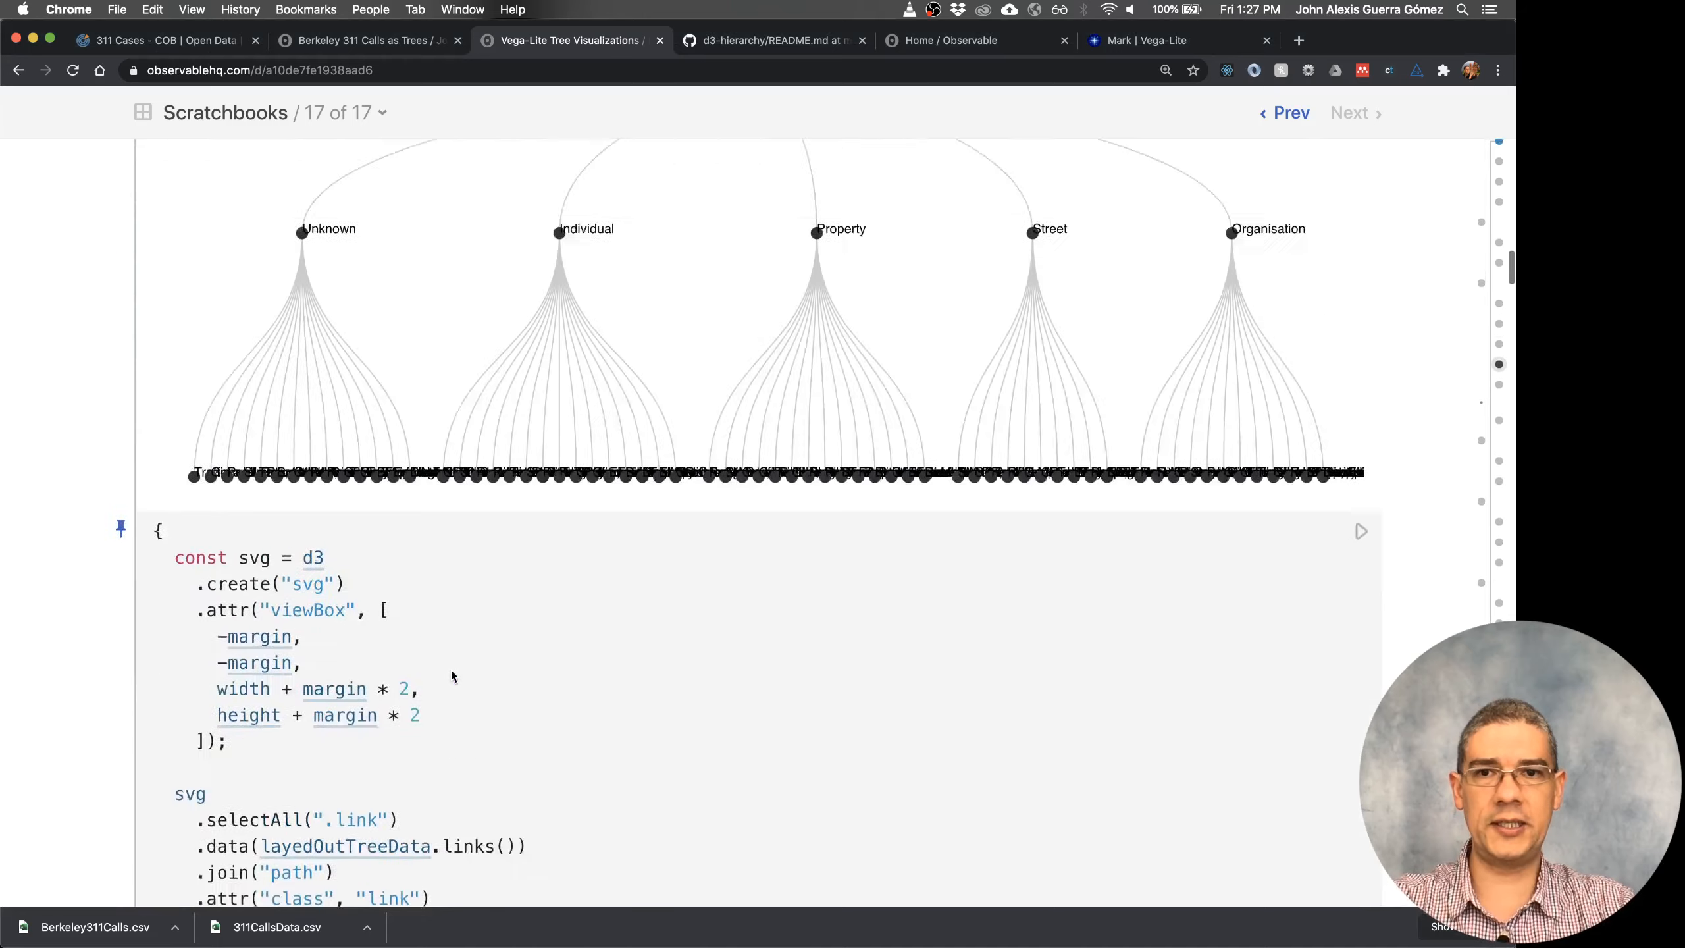
pyautogui.scroll(-3, 450, 667)
pyautogui.scroll(6, 451, 676)
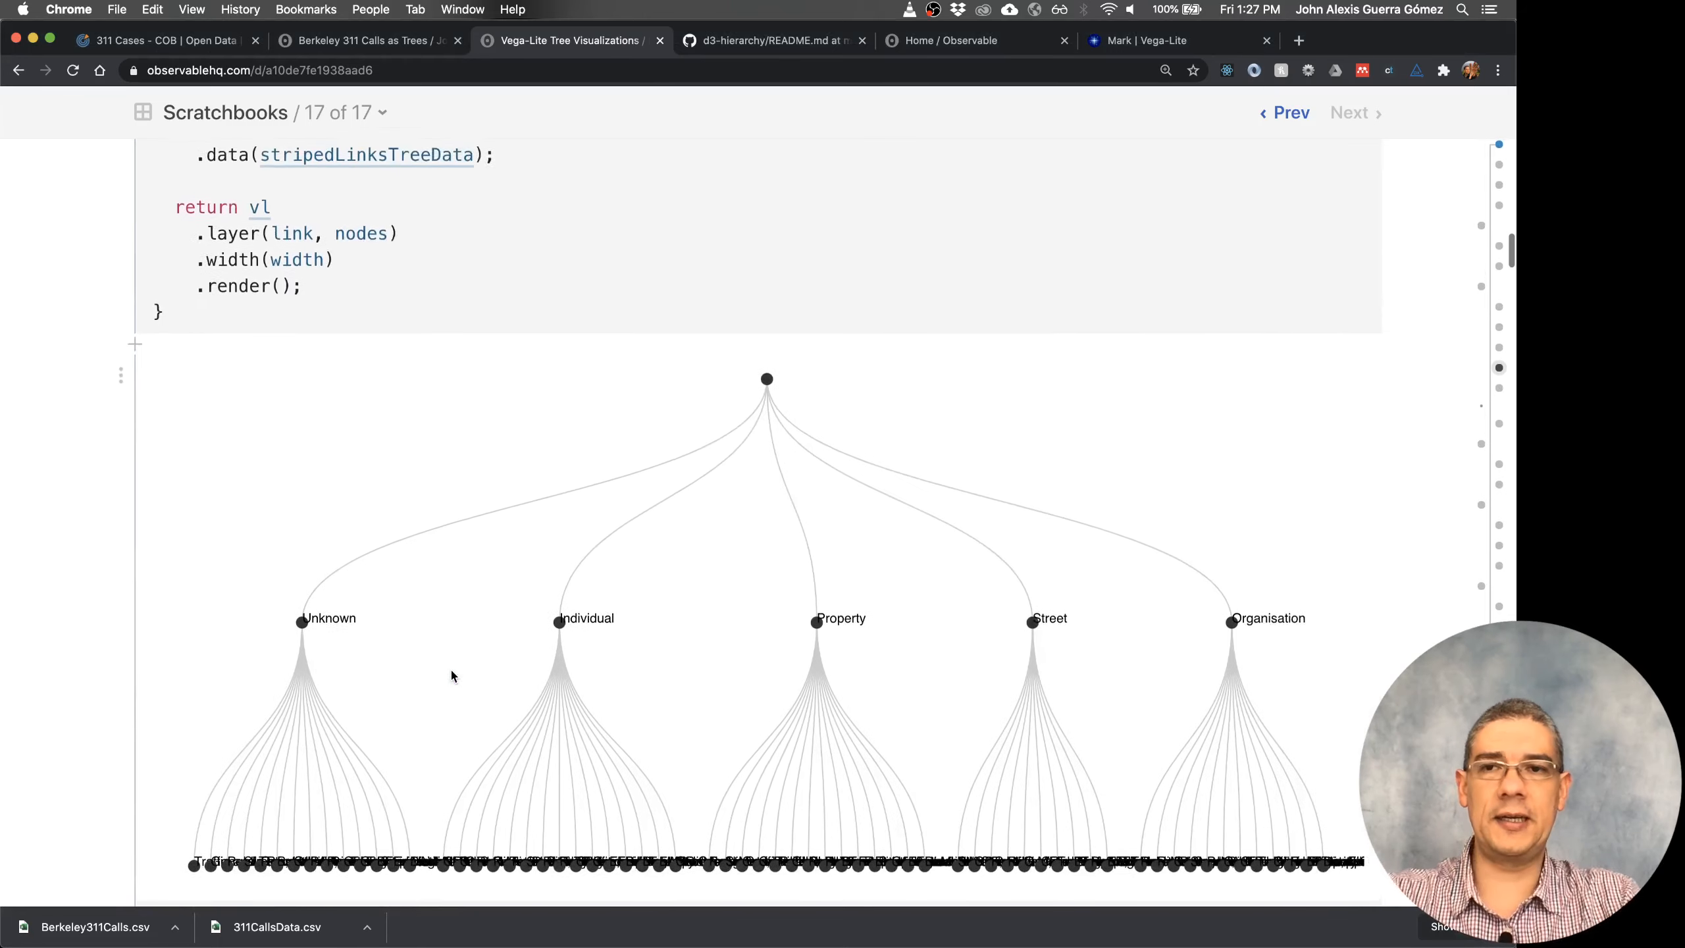
pyautogui.scroll(-3, 452, 676)
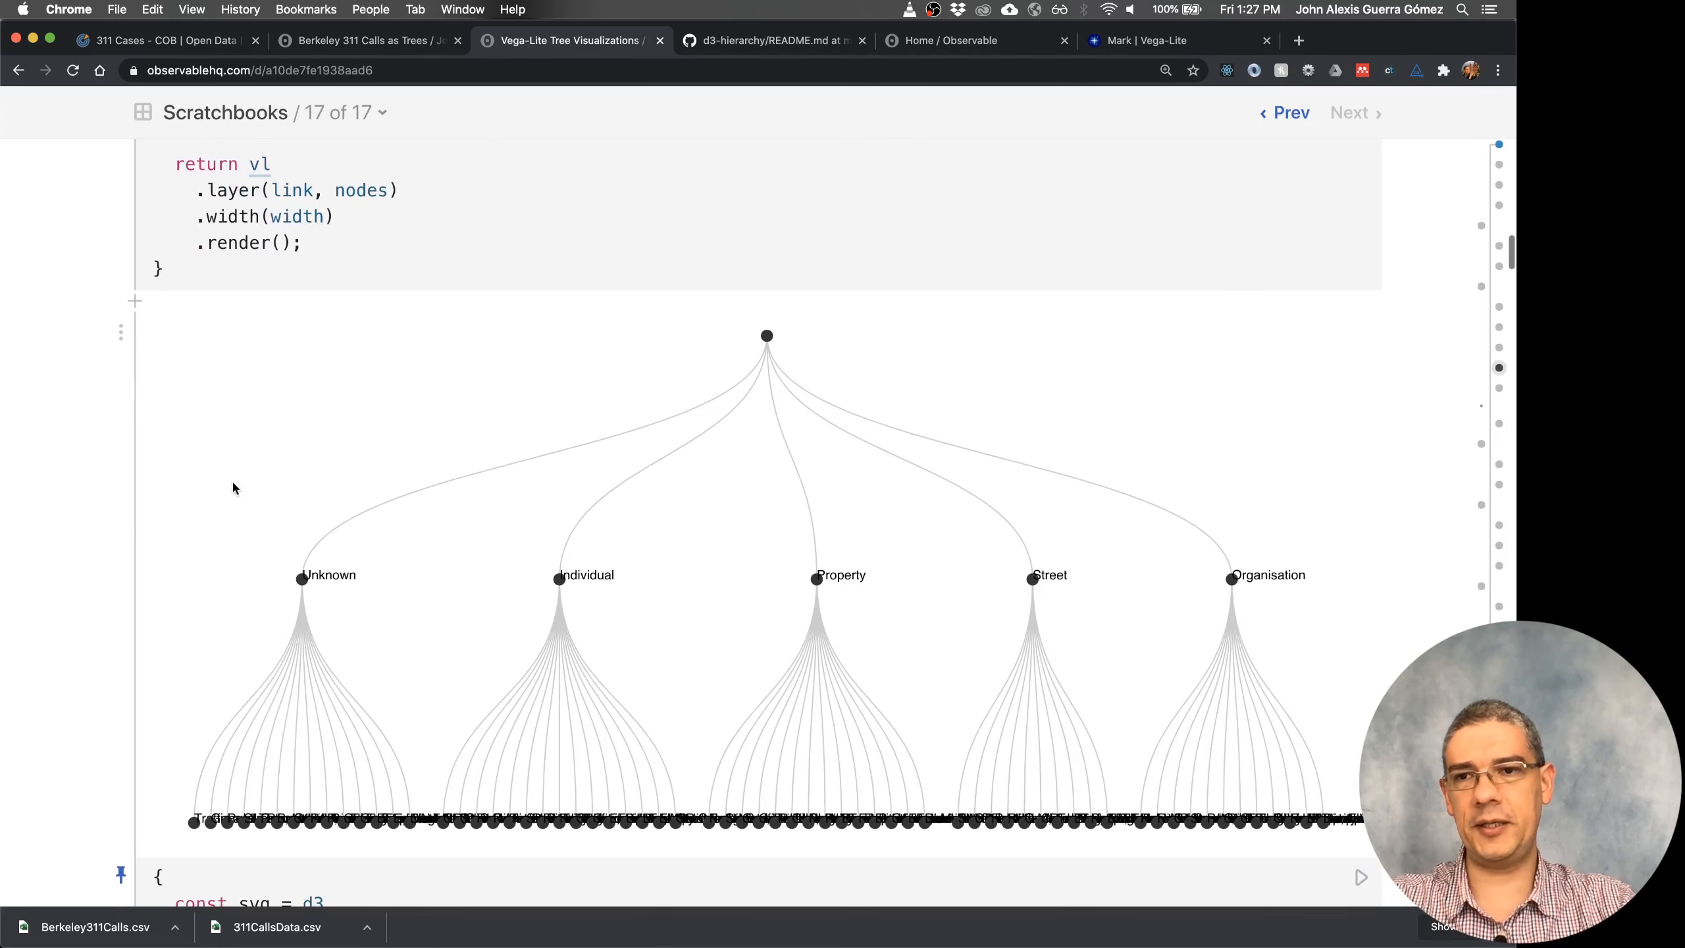
pyautogui.scroll(15, 127, 342)
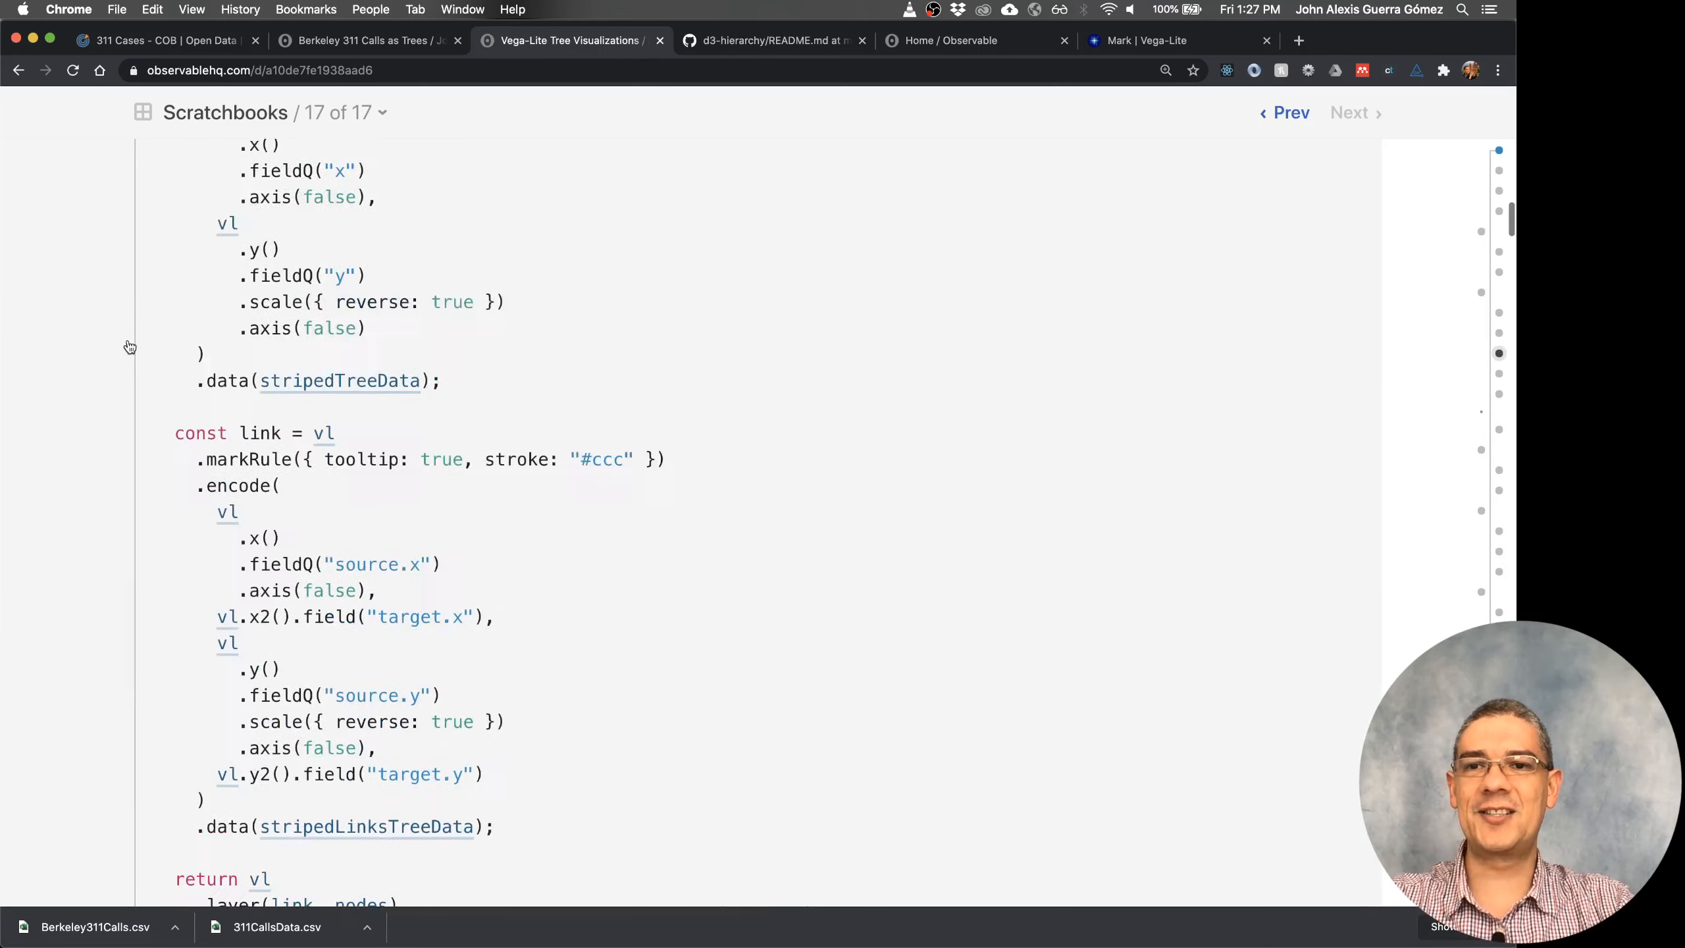
pyautogui.scroll(8, 130, 346)
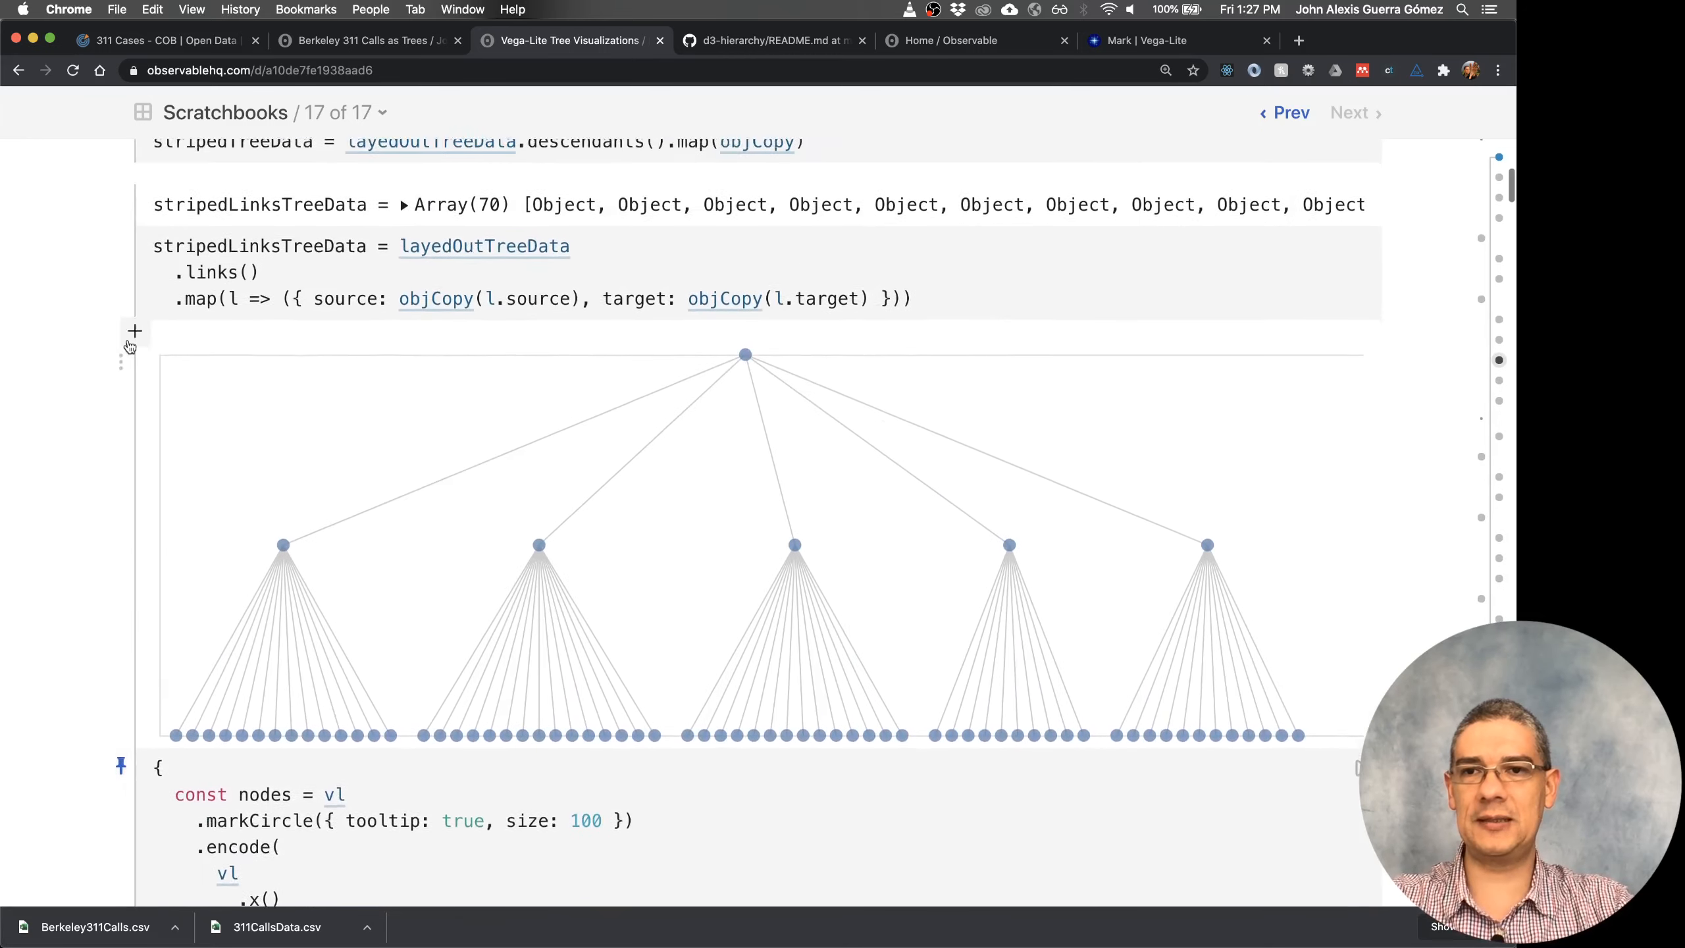
# - Download the notebook's stripedTreeData array as stripedTreeData.csv to the Desktop folder
pyautogui.scroll(4, 256, 340)
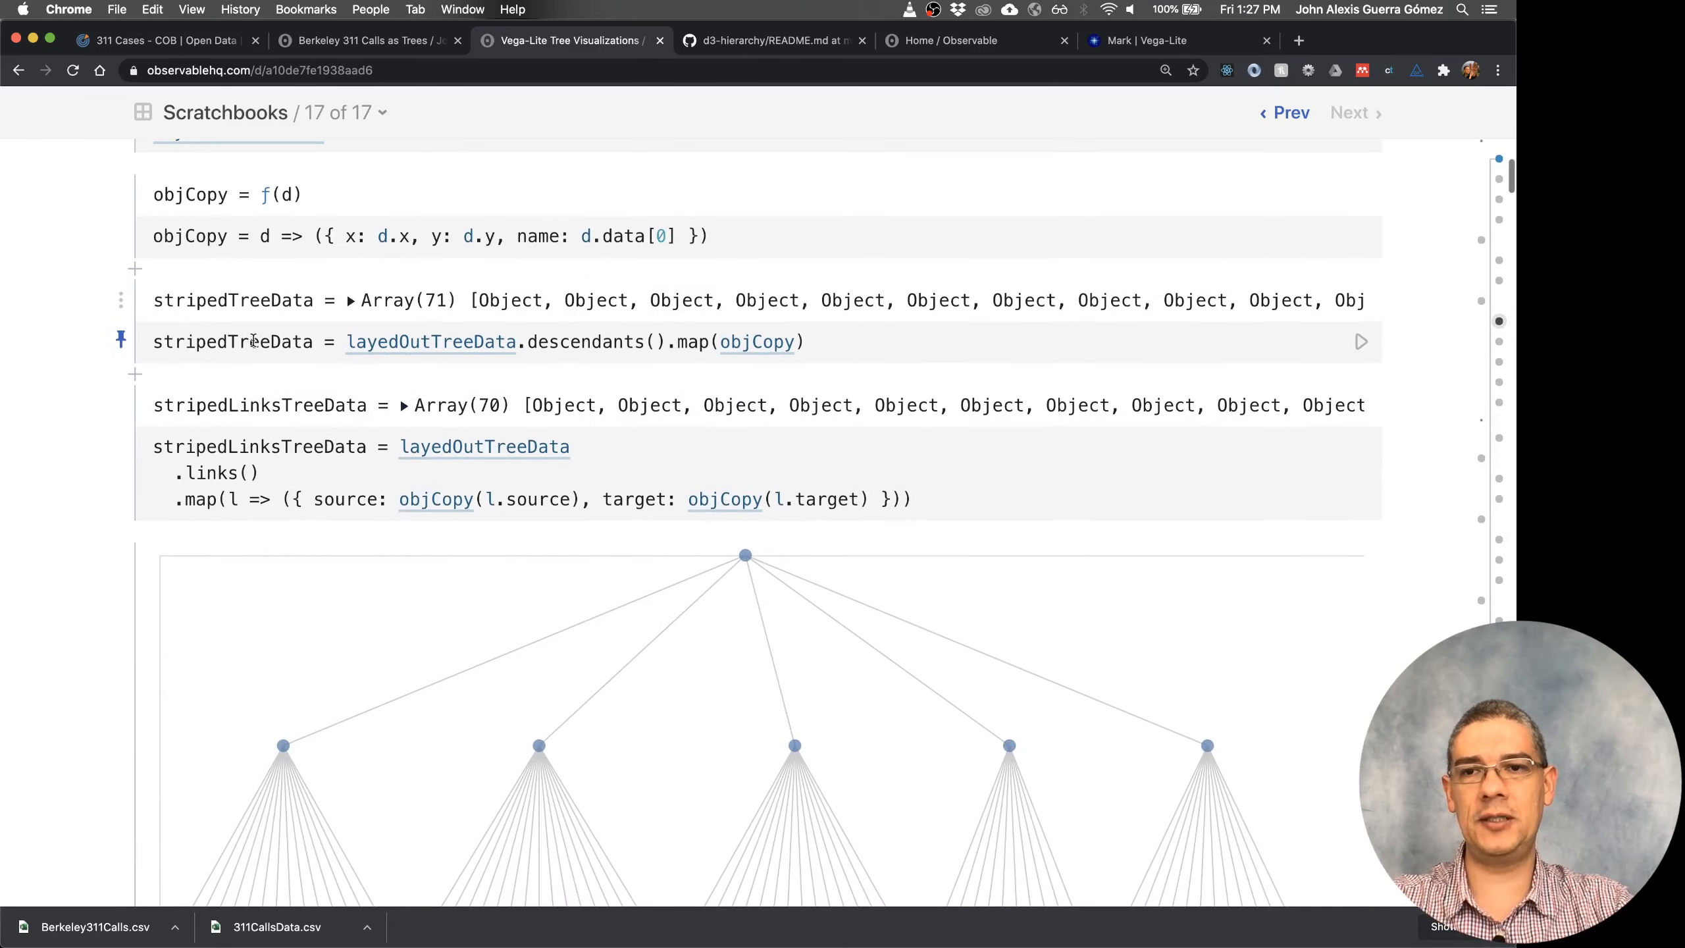
pyautogui.click(121, 302)
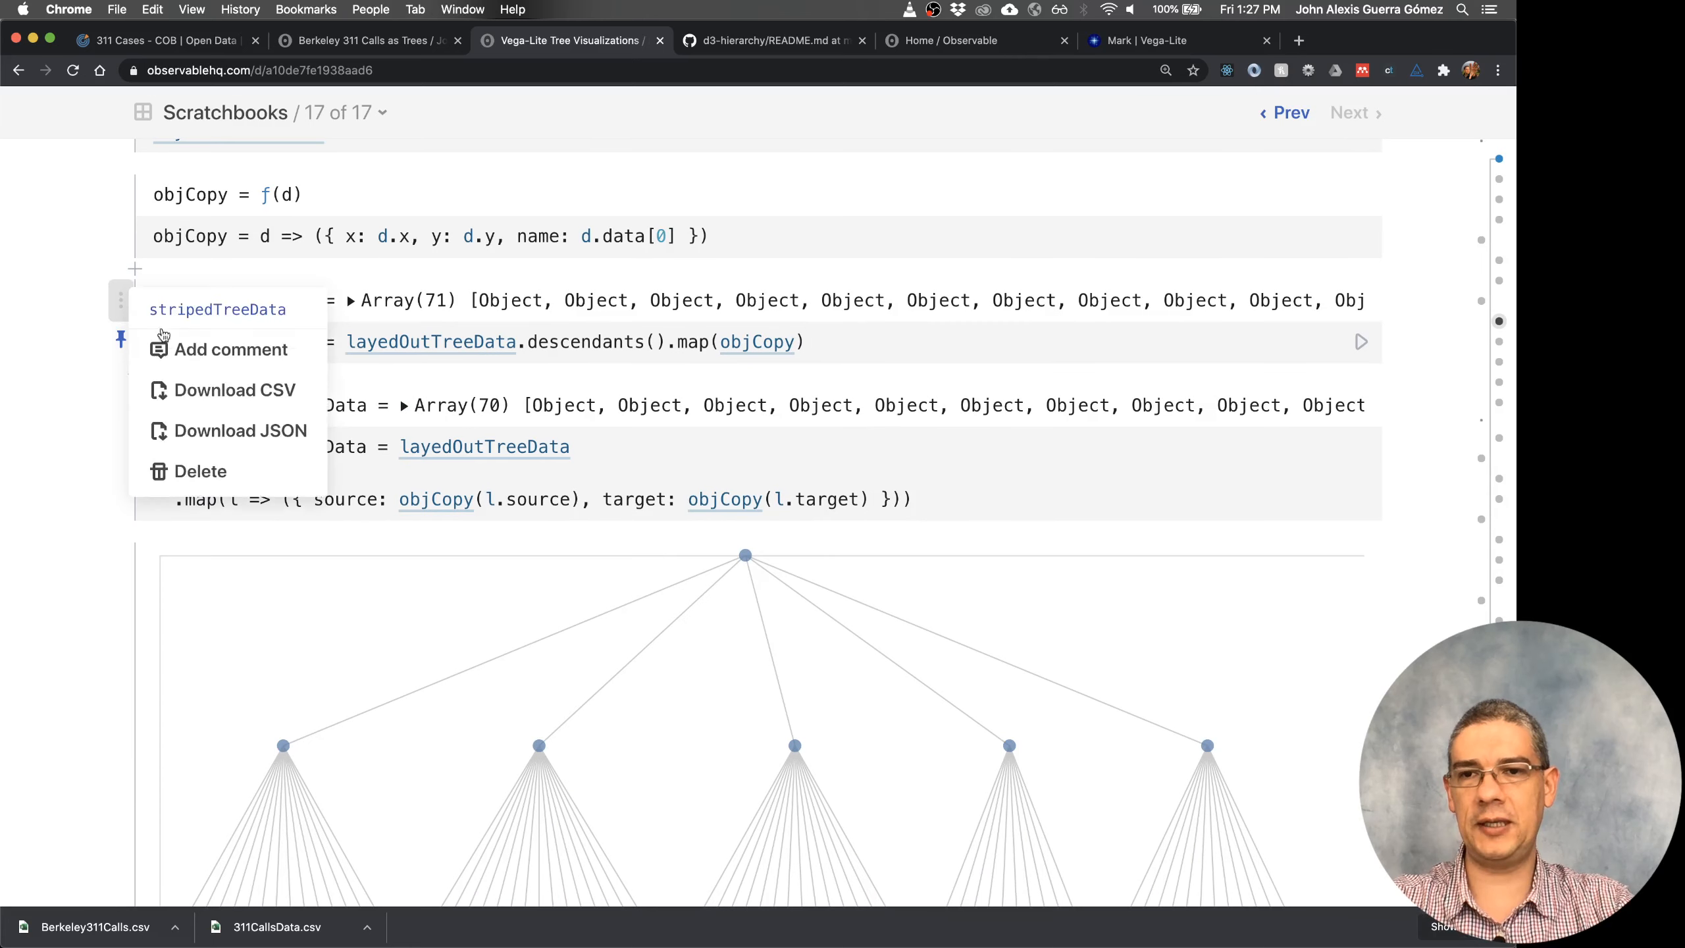
pyautogui.click(229, 392)
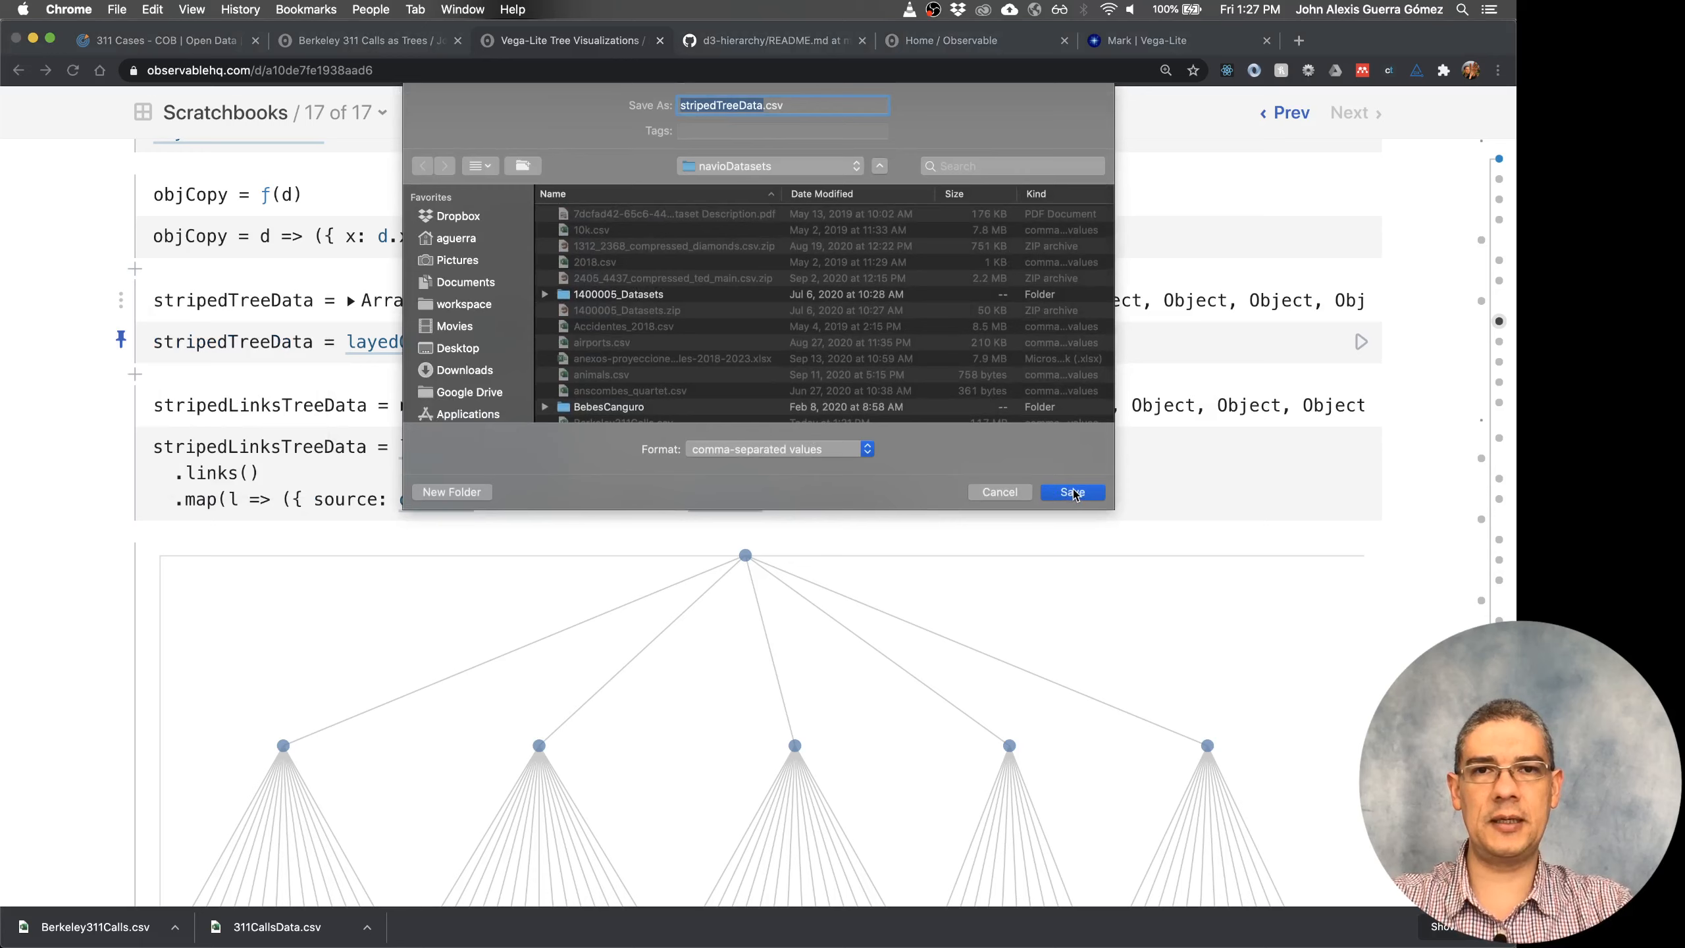
pyautogui.click(477, 348)
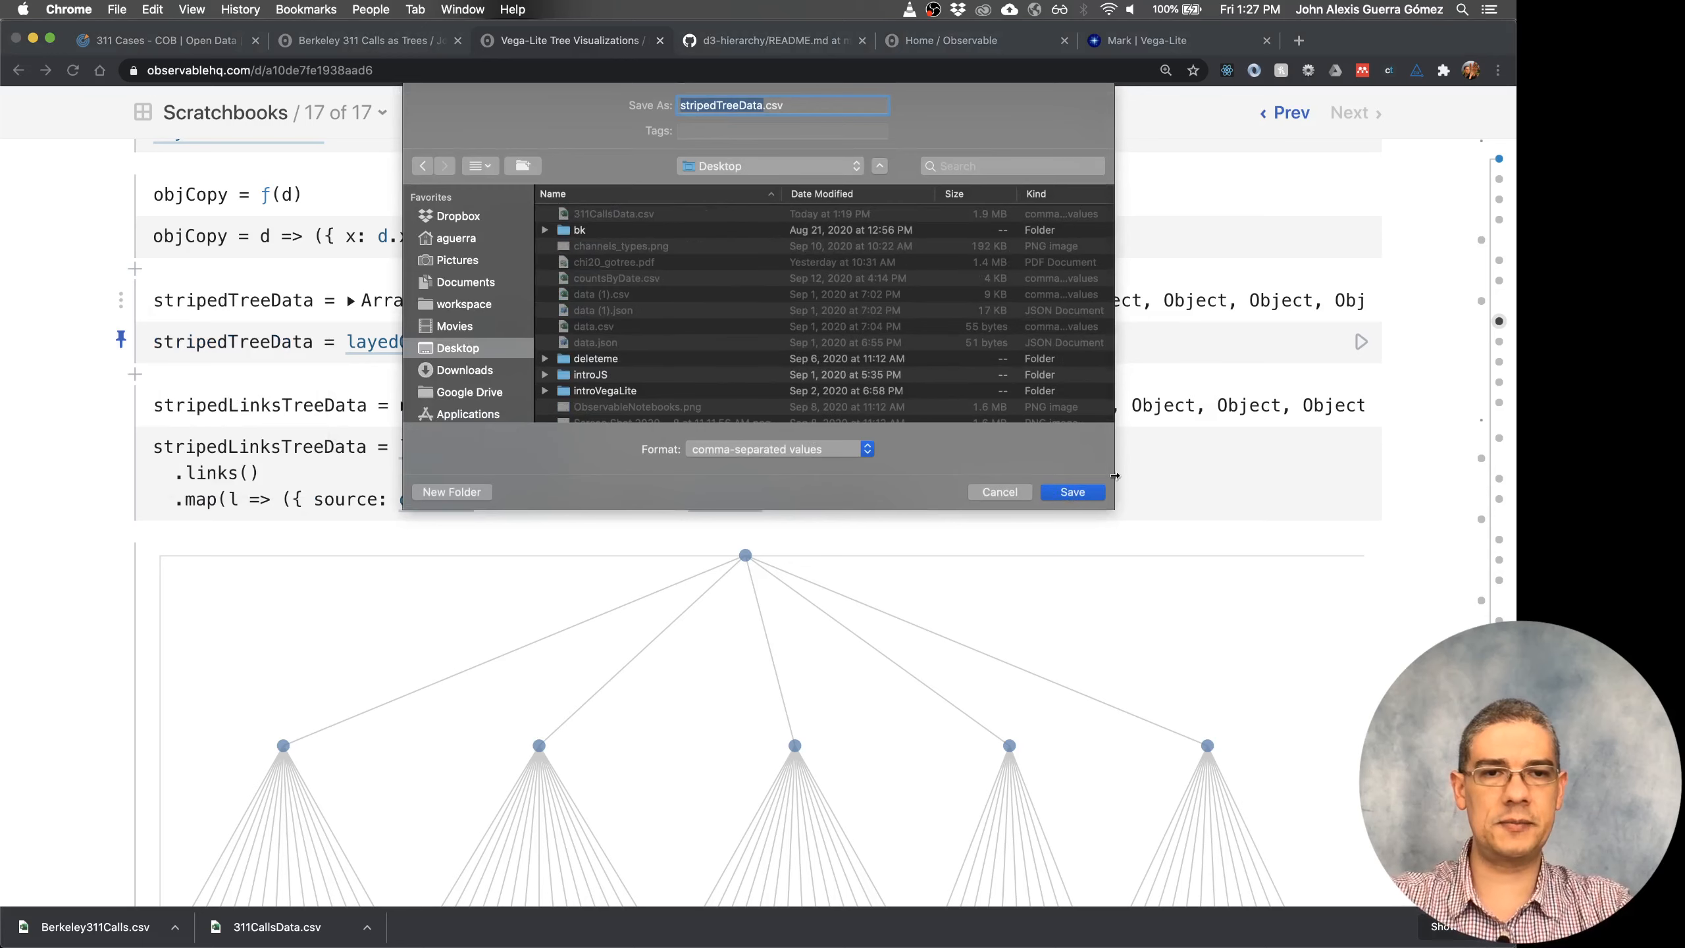
pyautogui.click(1073, 492)
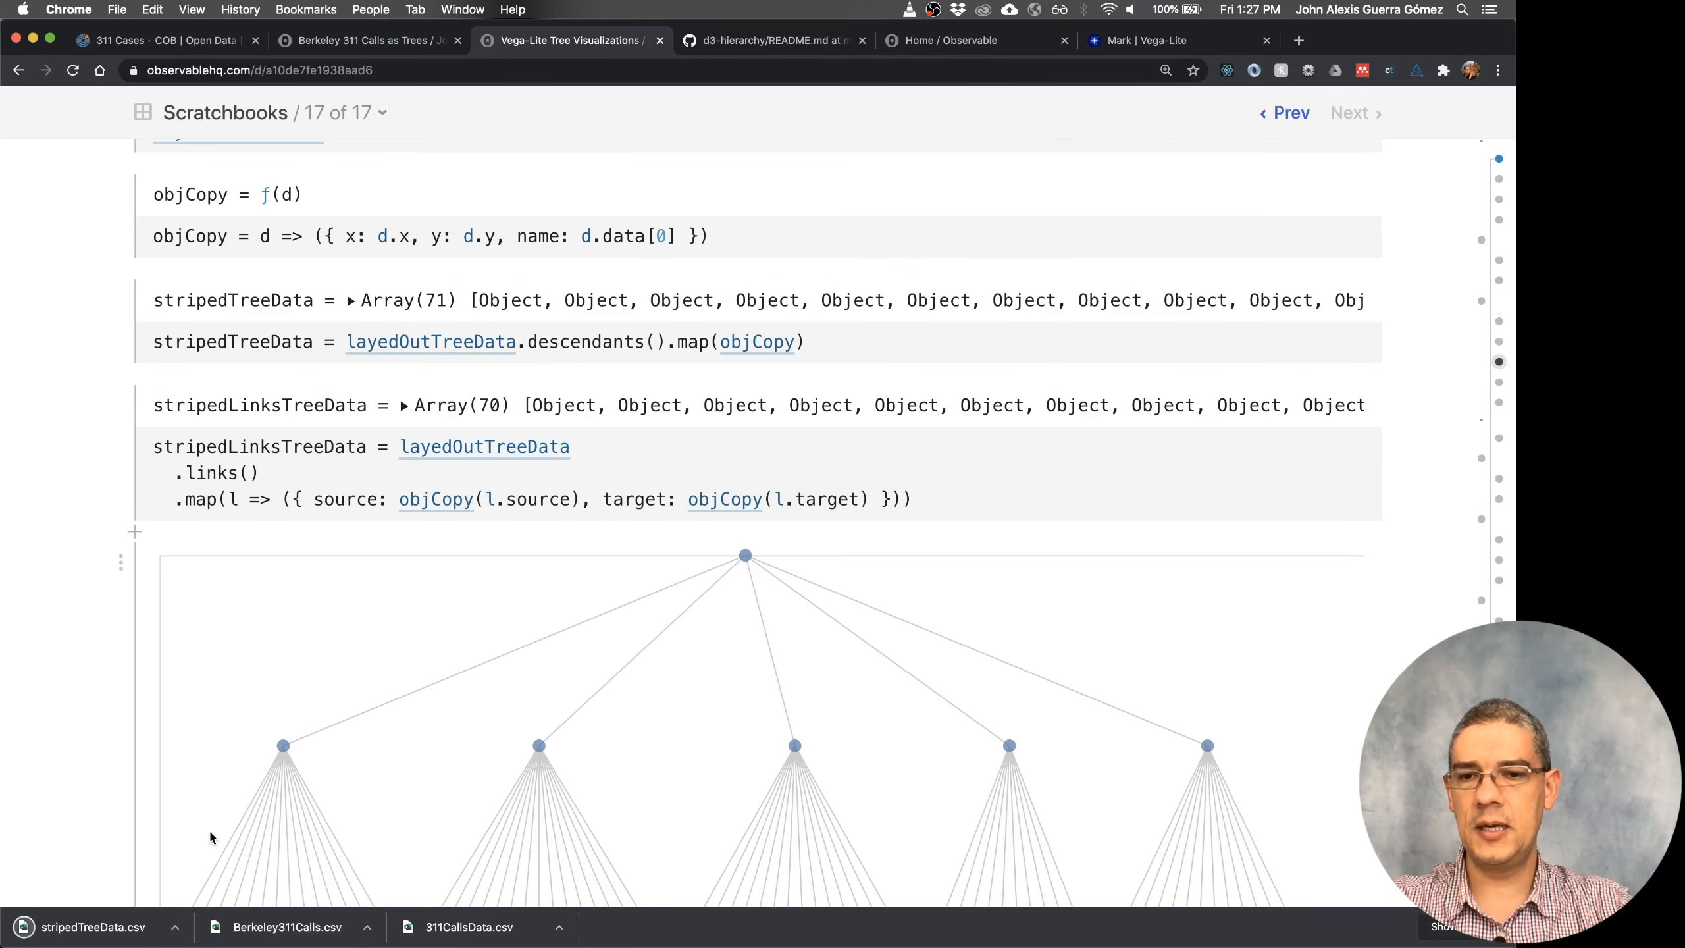
# - Locate the downloaded stripedTreeData.csv in Finder and add it to the Tableau workbook as a data source
pyautogui.click(174, 927)
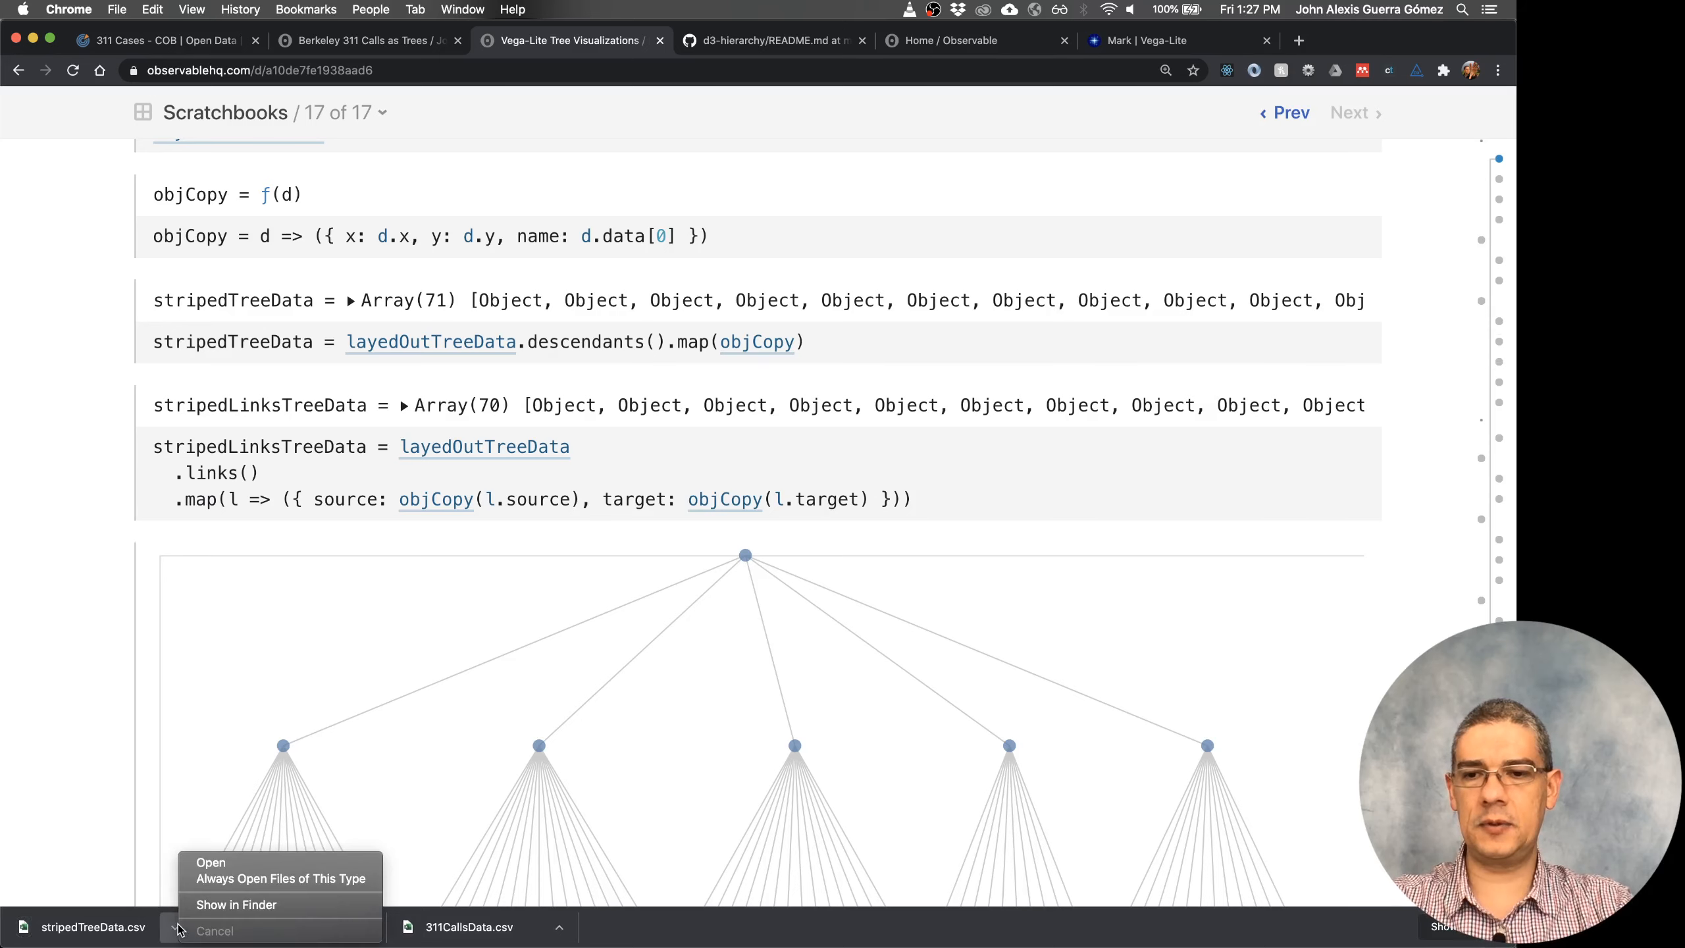
pyautogui.click(219, 907)
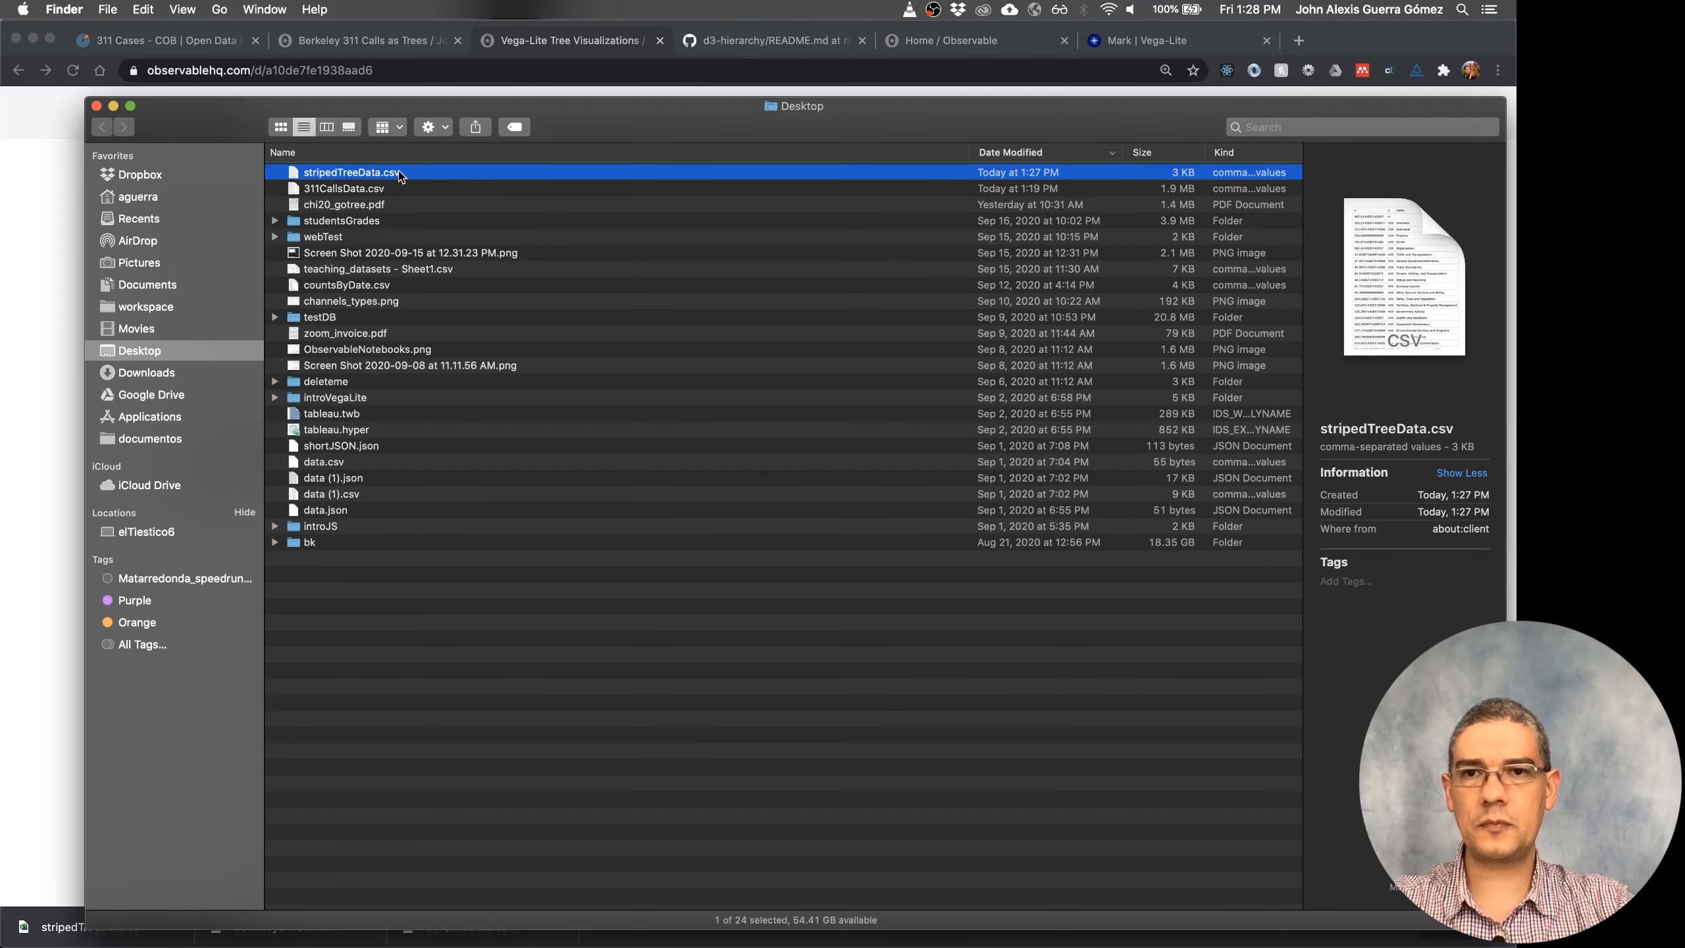
pyautogui.moveTo(402, 173); pyautogui.dragTo(155, 113)
pyautogui.press('super+Tab')
pyautogui.press('super+Tab')
pyautogui.press('Tab')
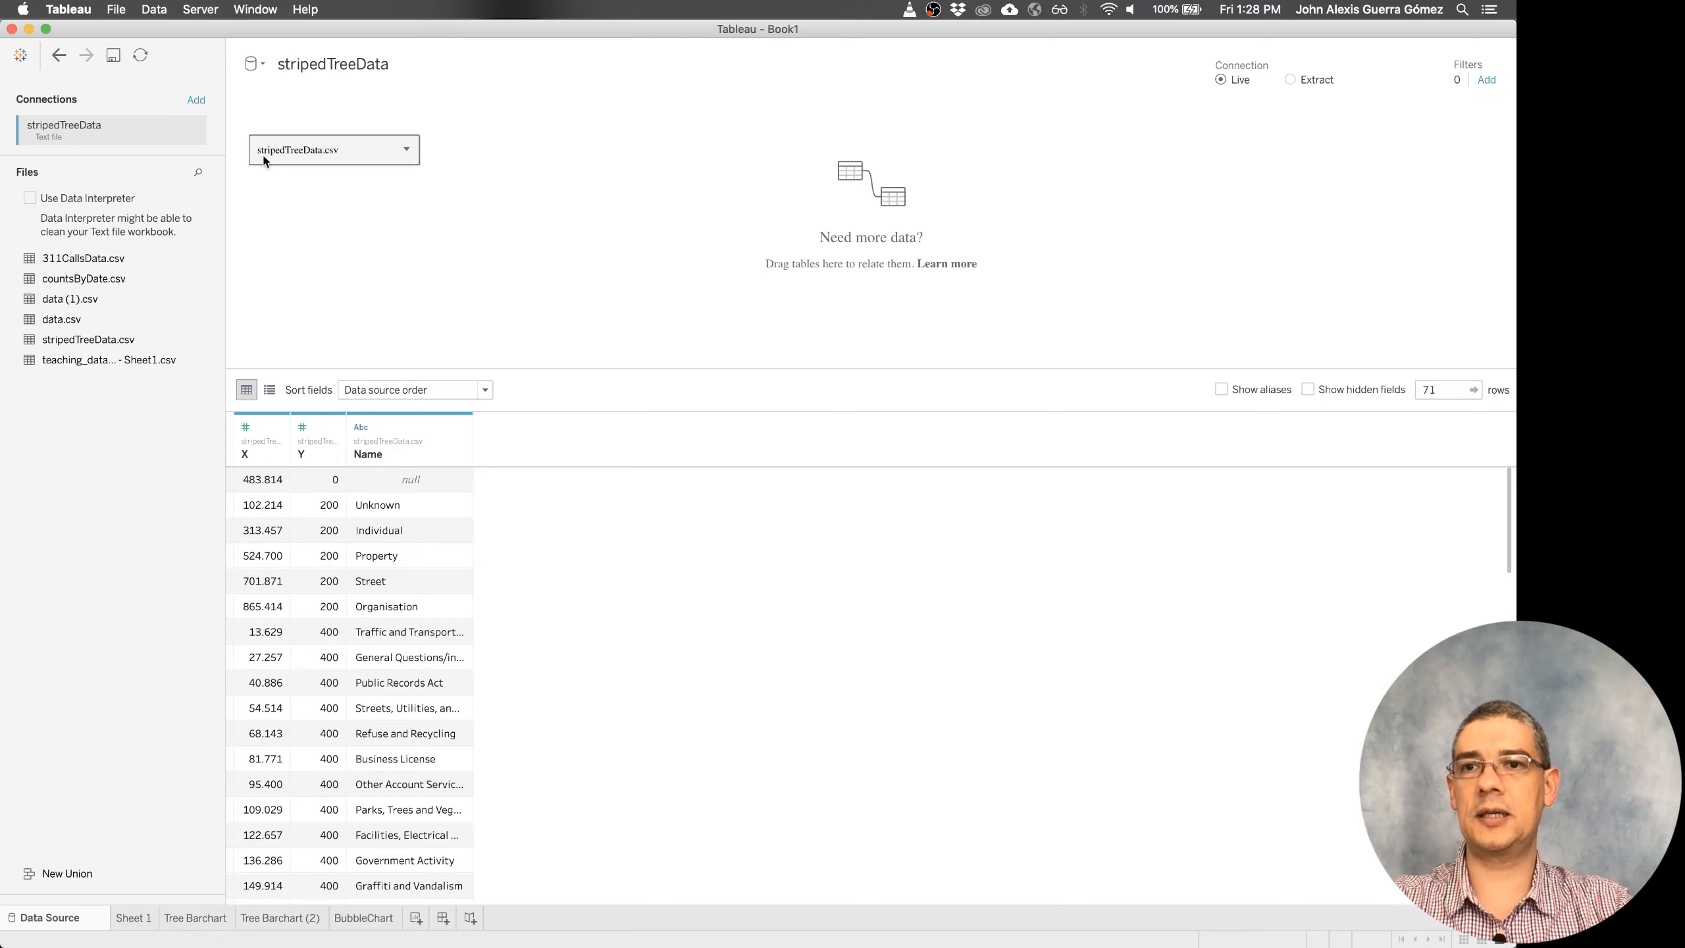
# - Create a new worksheet and choose stripedTreeData as its data source
pyautogui.click(418, 918)
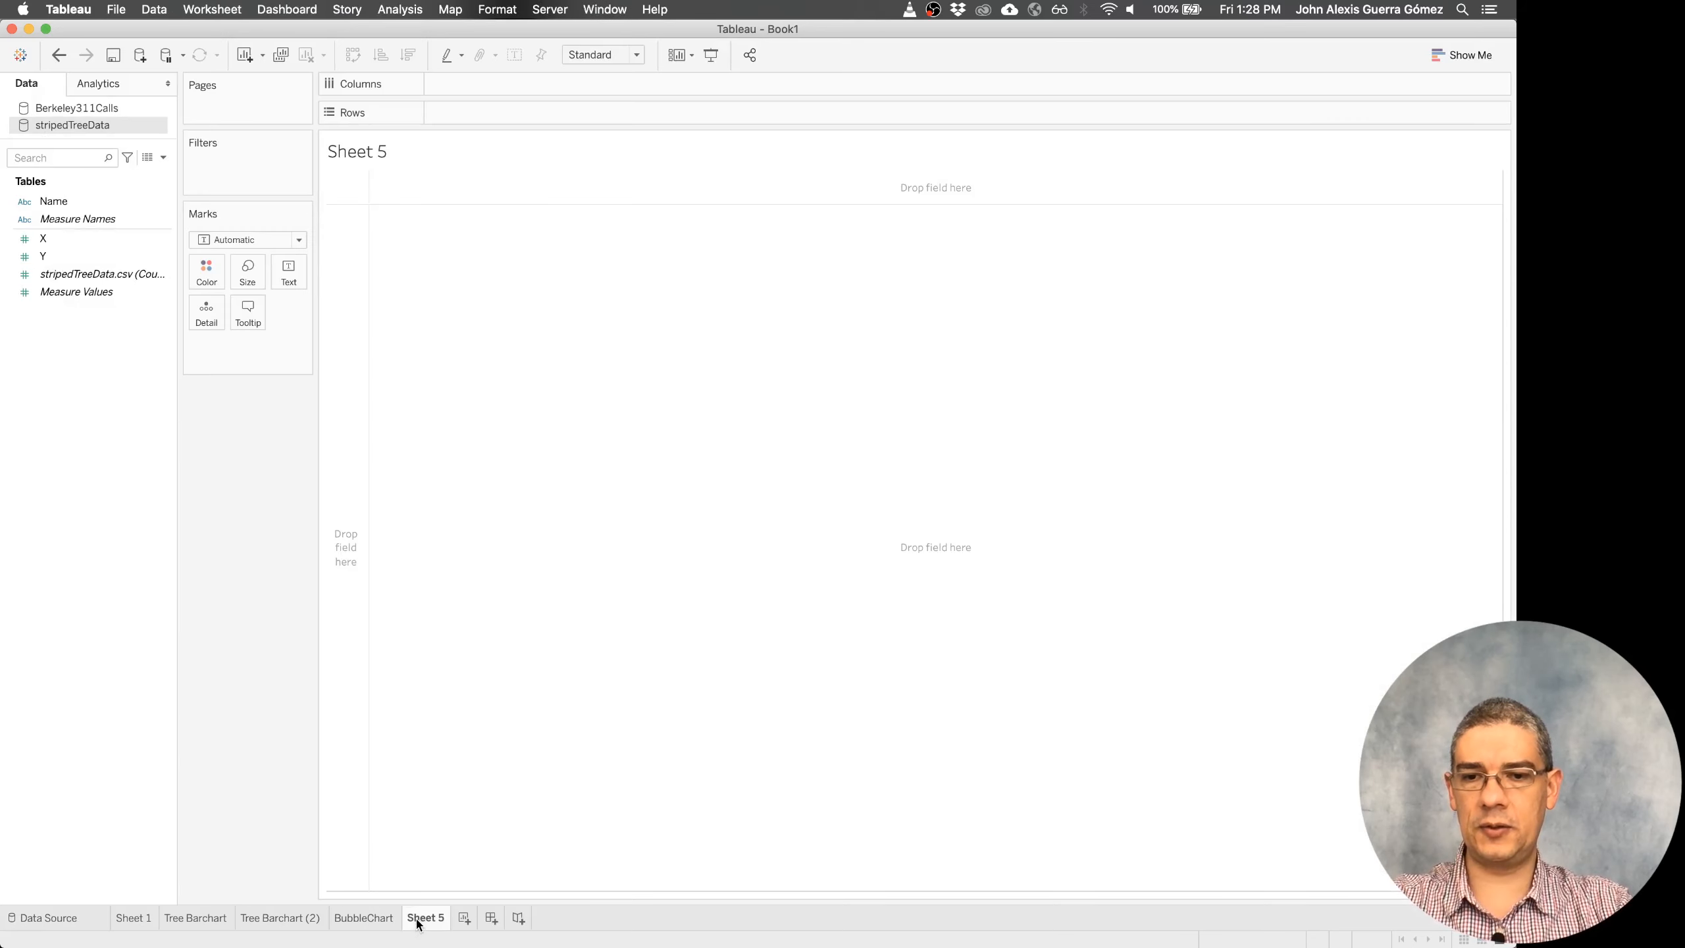
pyautogui.click(110, 107)
pyautogui.click(100, 125)
pyautogui.click(68, 240)
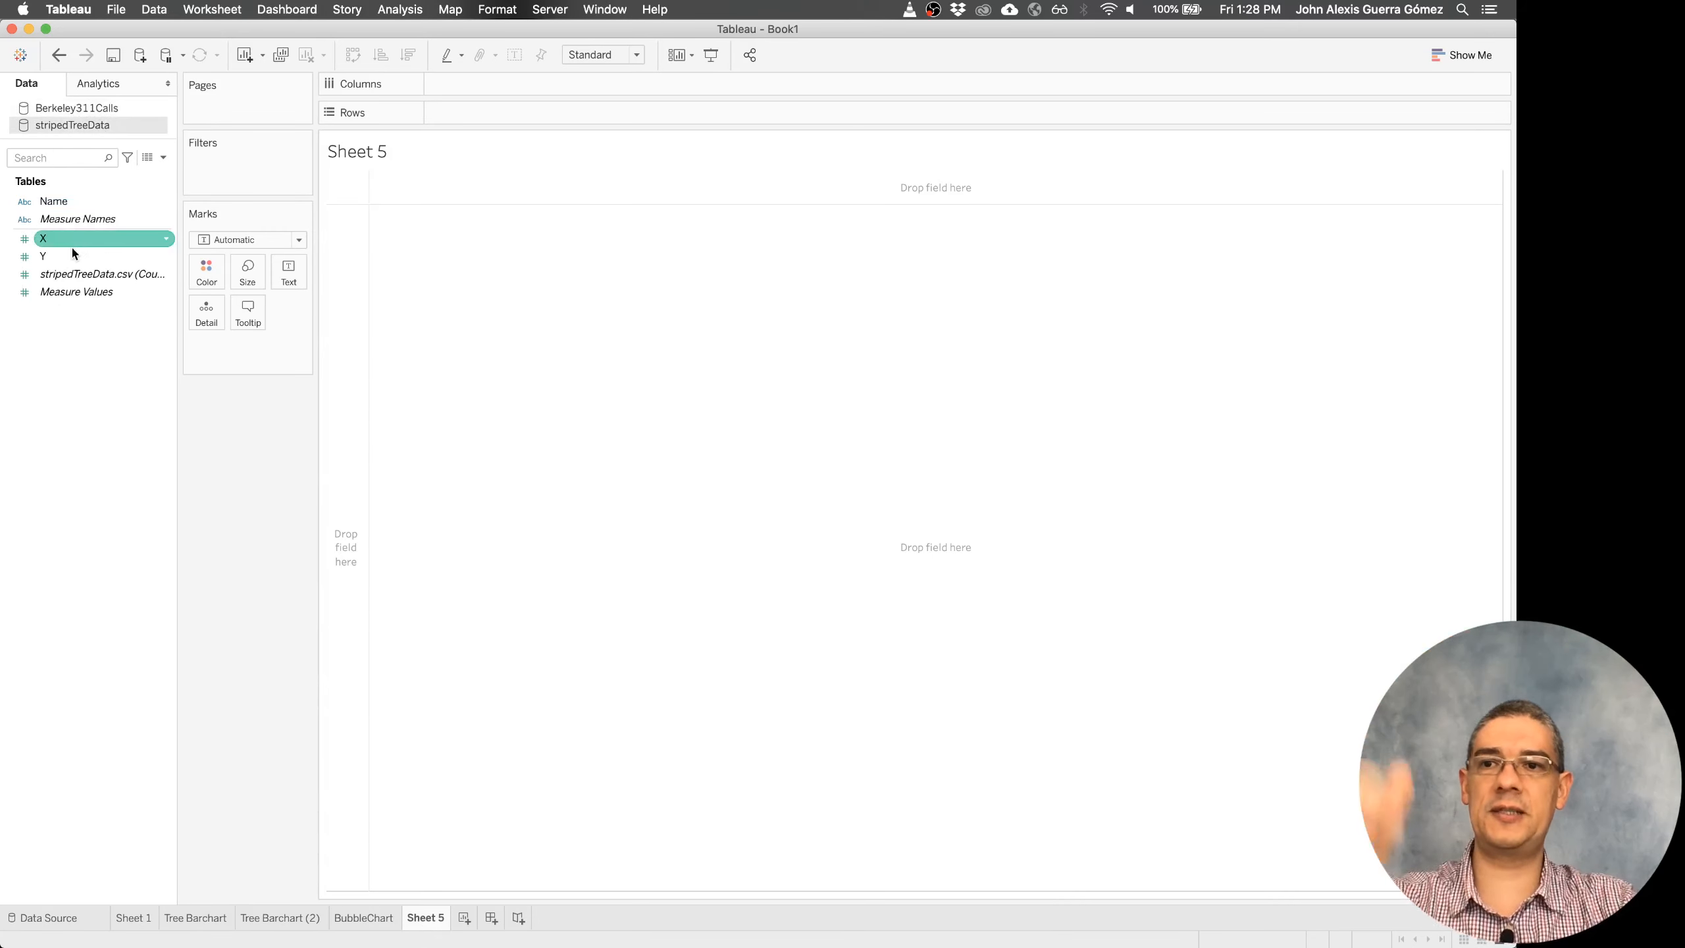
pyautogui.moveTo(68, 248); pyautogui.dragTo(528, 97)
pyautogui.click(29, 242)
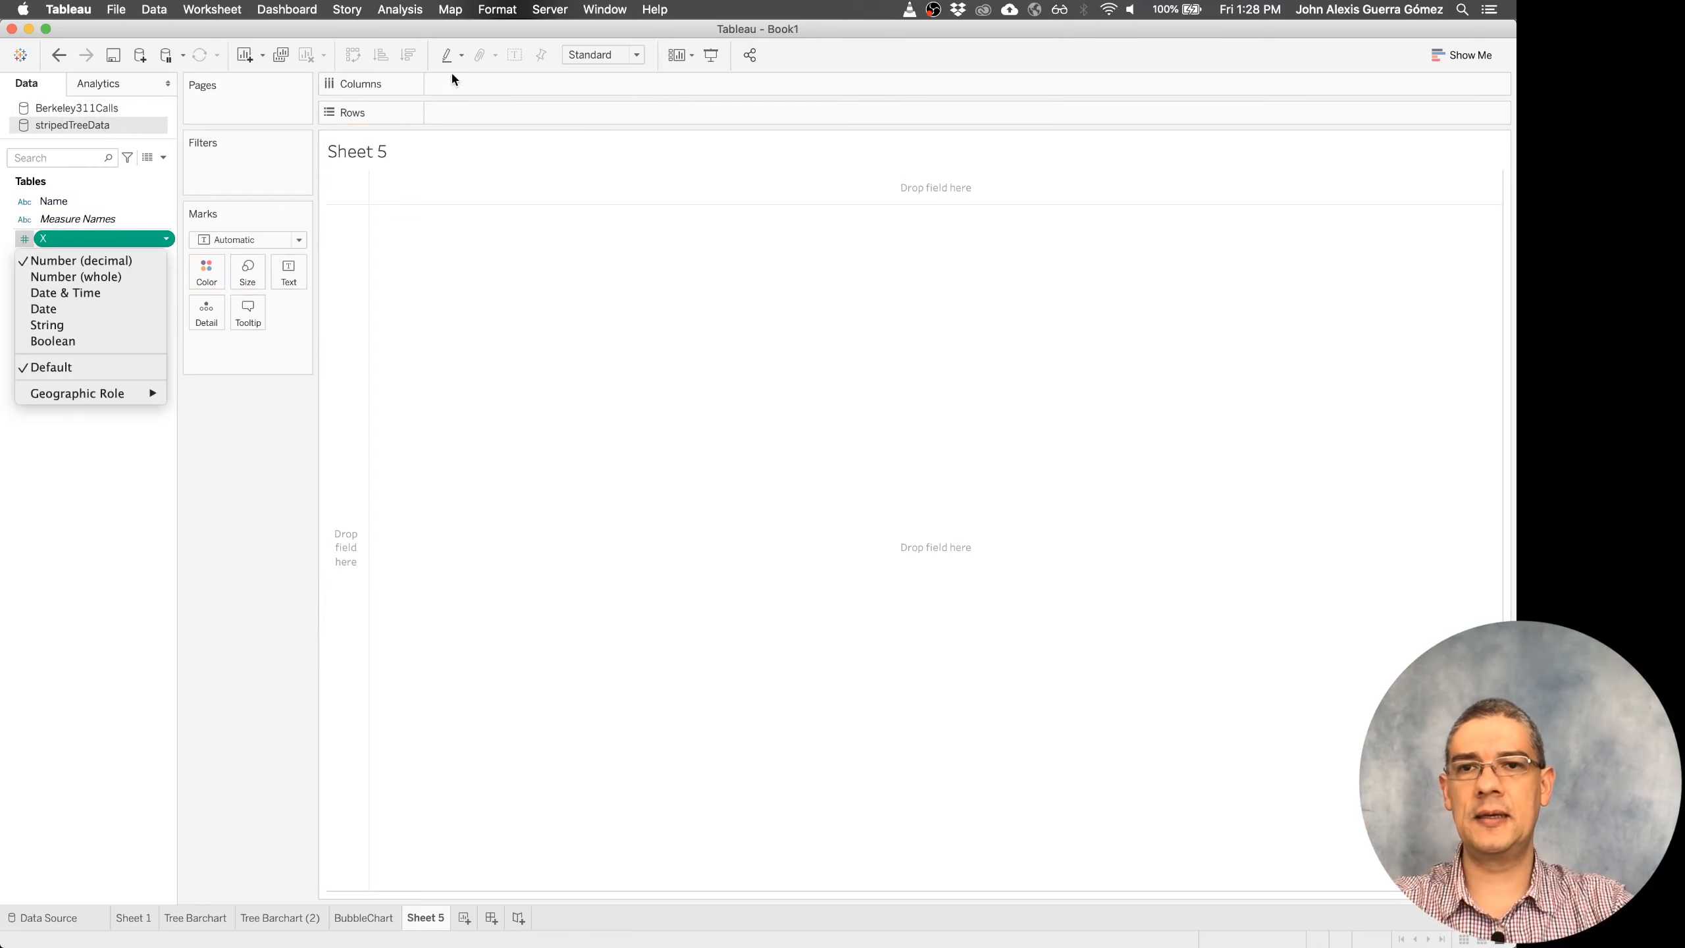
pyautogui.click(13, 526)
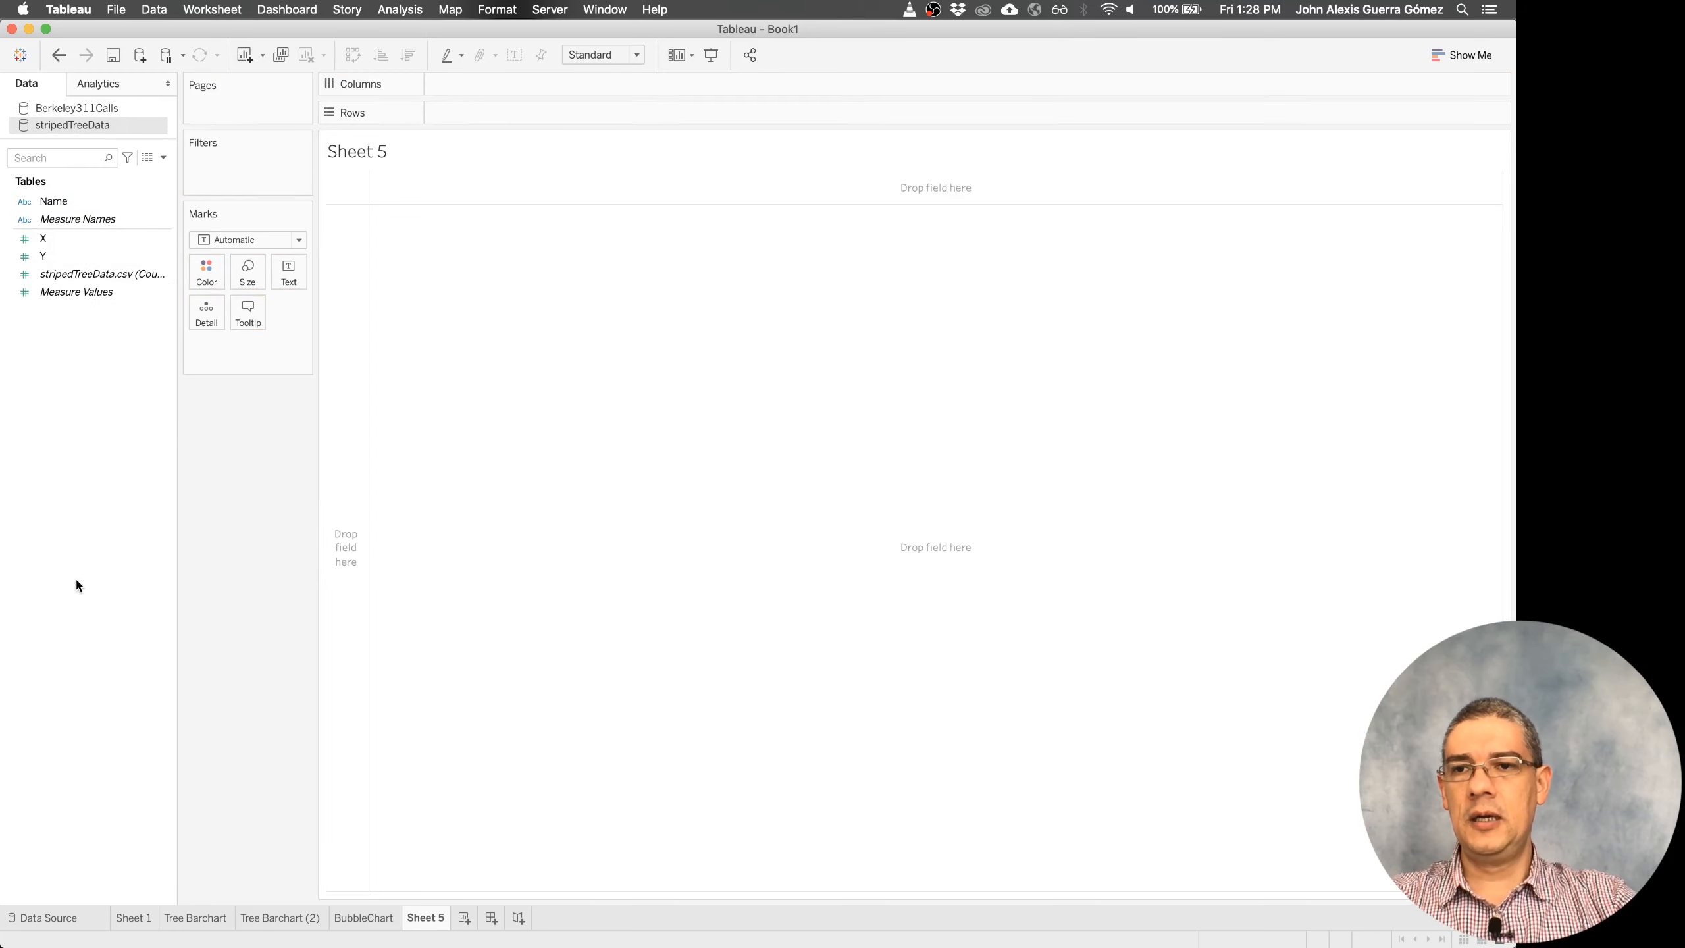
# - Plot the X and Y fields as a scatter with measure aggregation off, placing Y on columns and X on rows
pyautogui.doubleClick(66, 239)
pyautogui.doubleClick(57, 257)
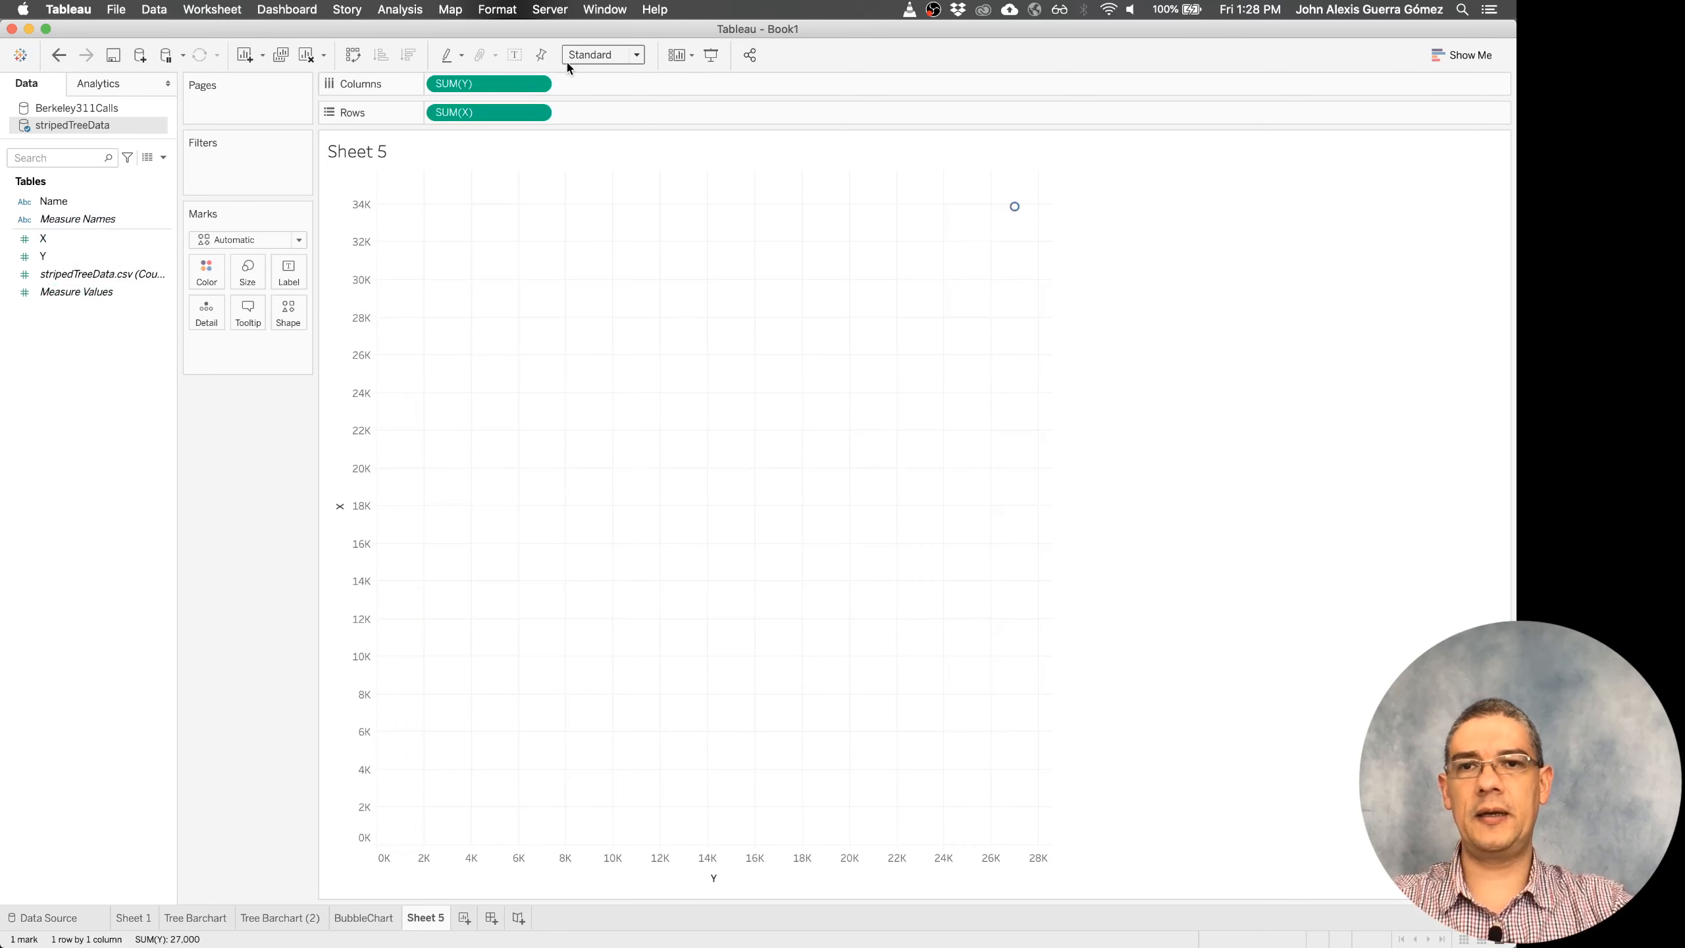
pyautogui.click(353, 55)
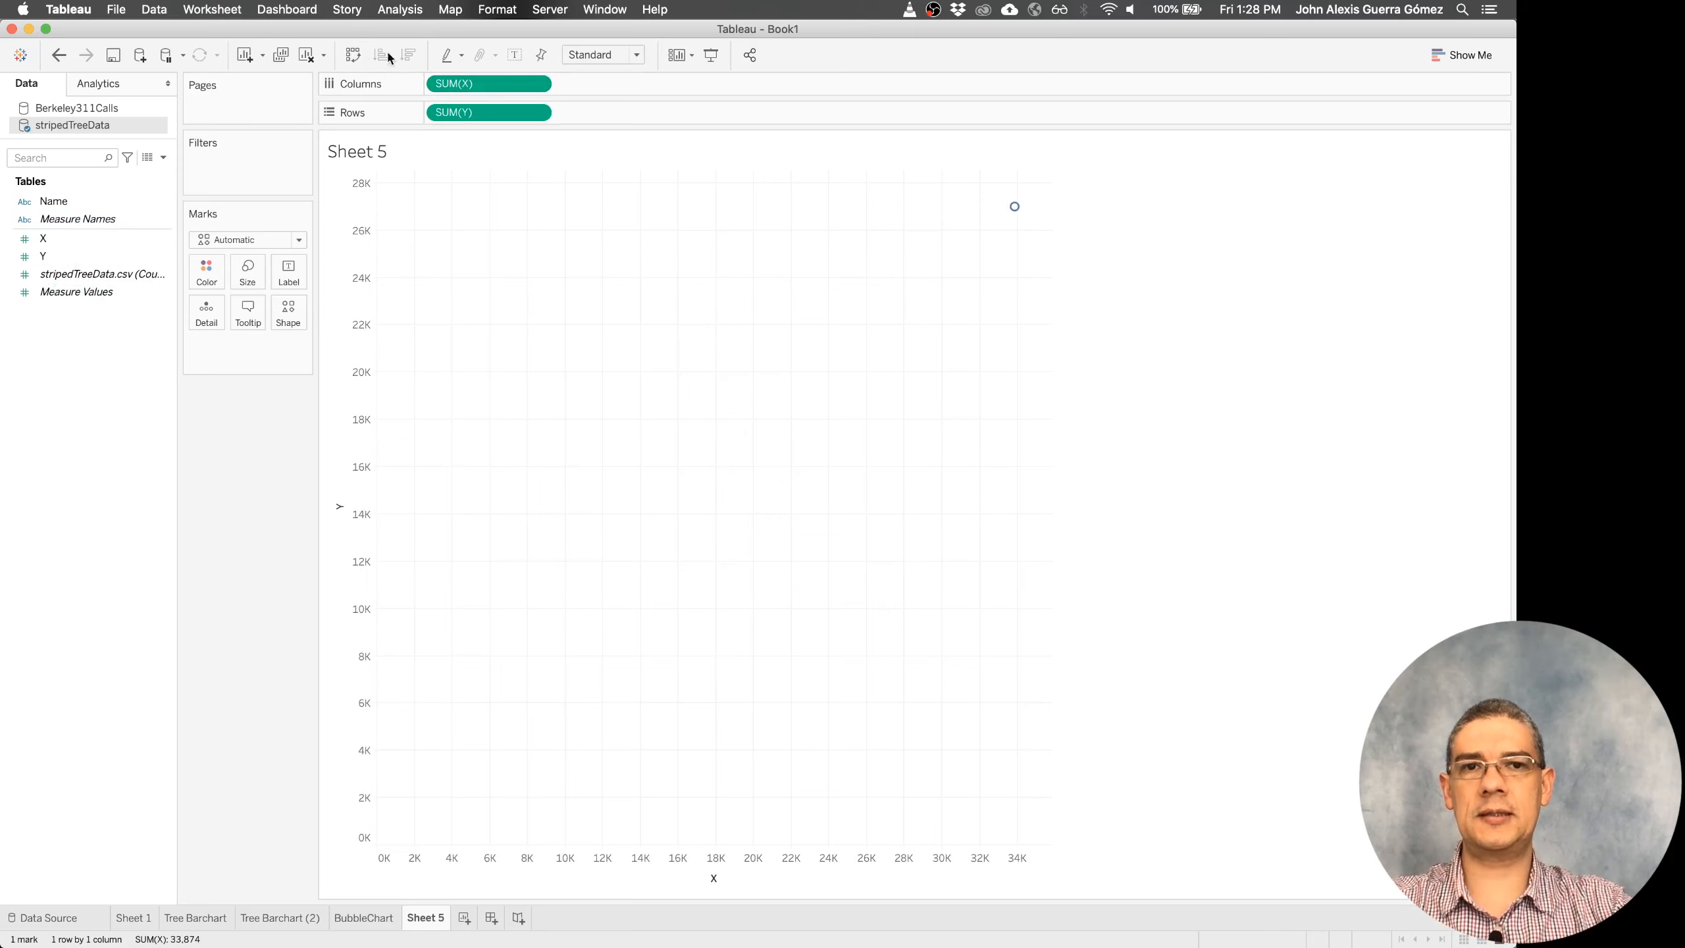
pyautogui.click(399, 8)
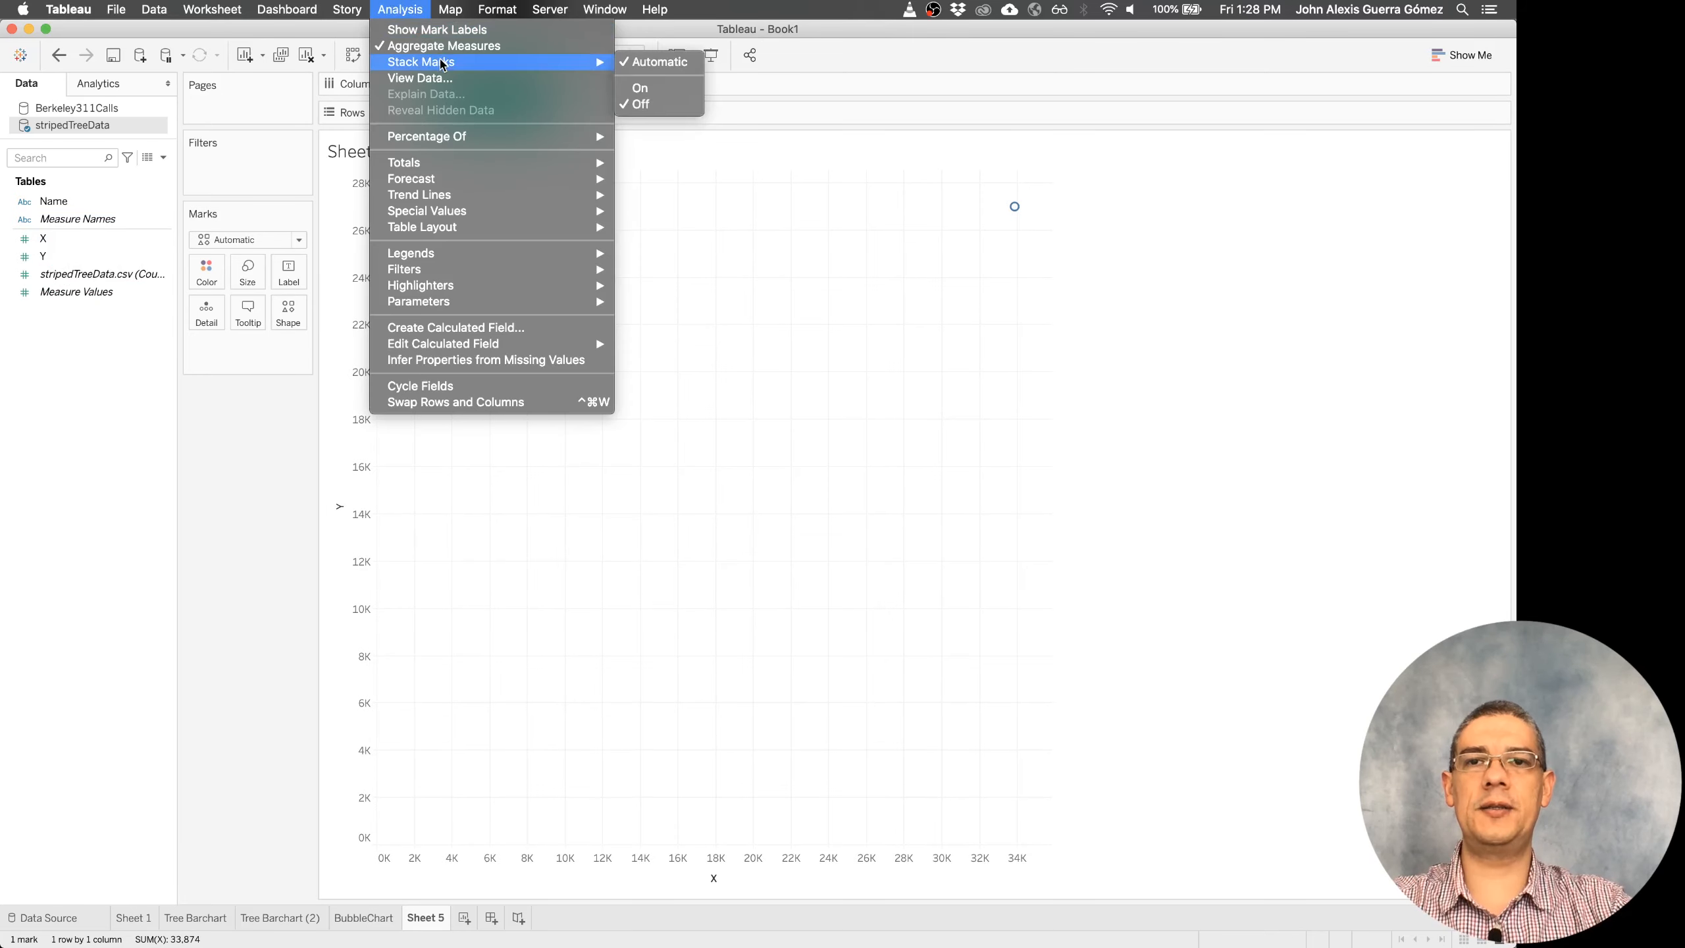
pyautogui.click(462, 48)
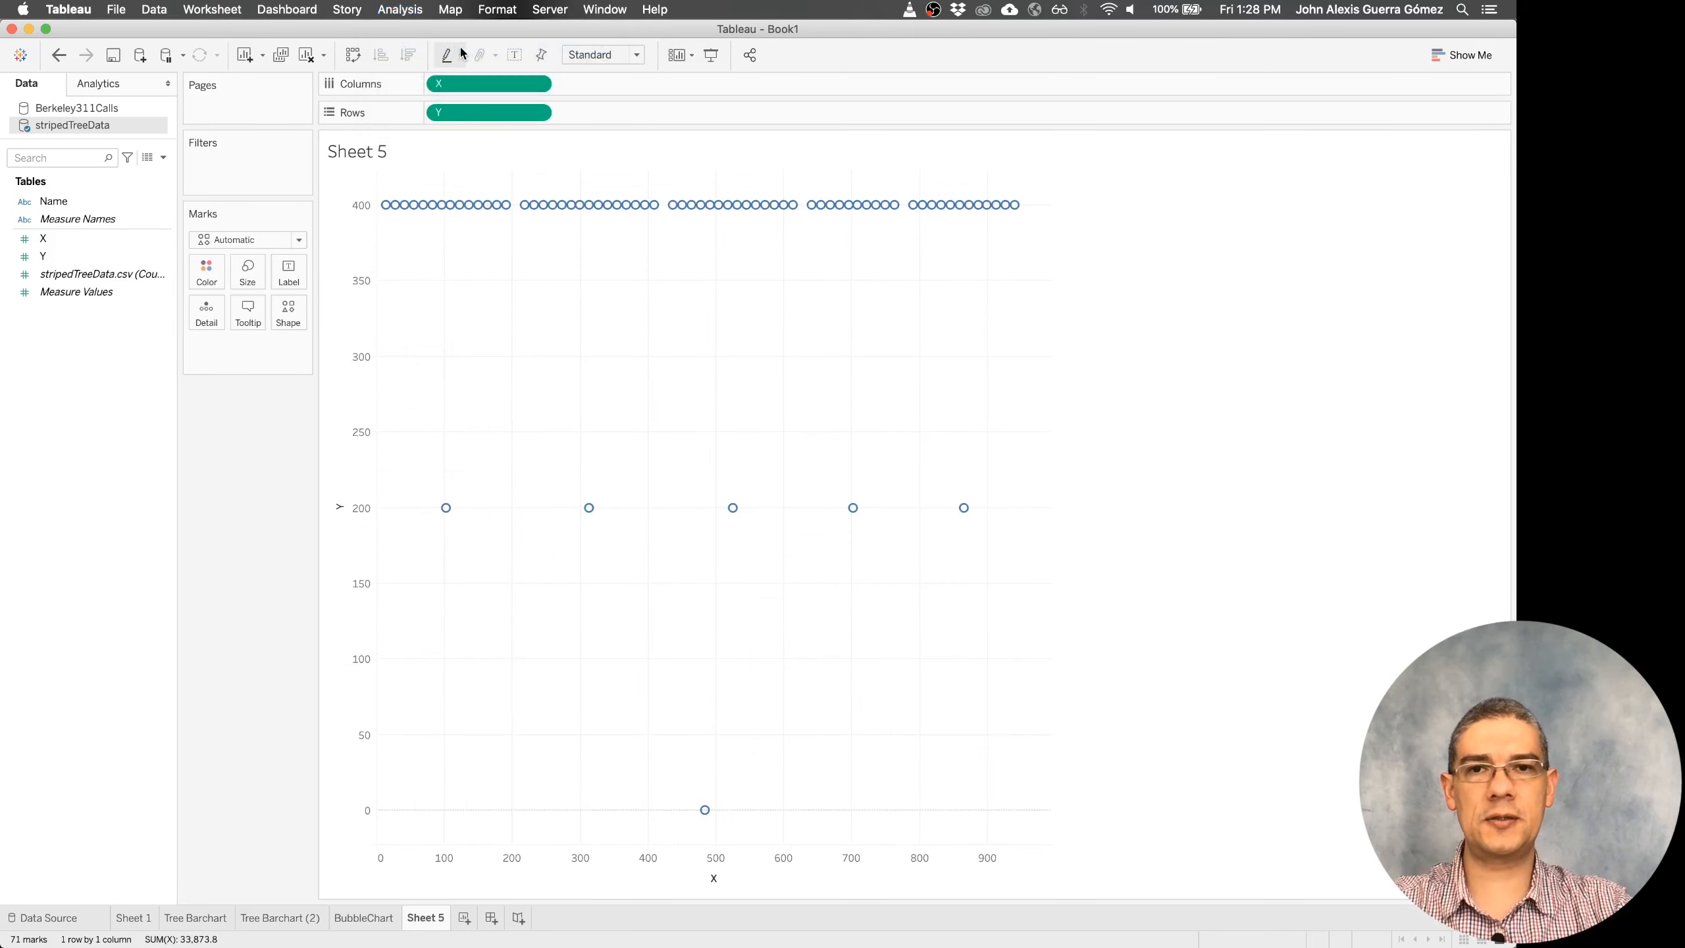
pyautogui.click(346, 59)
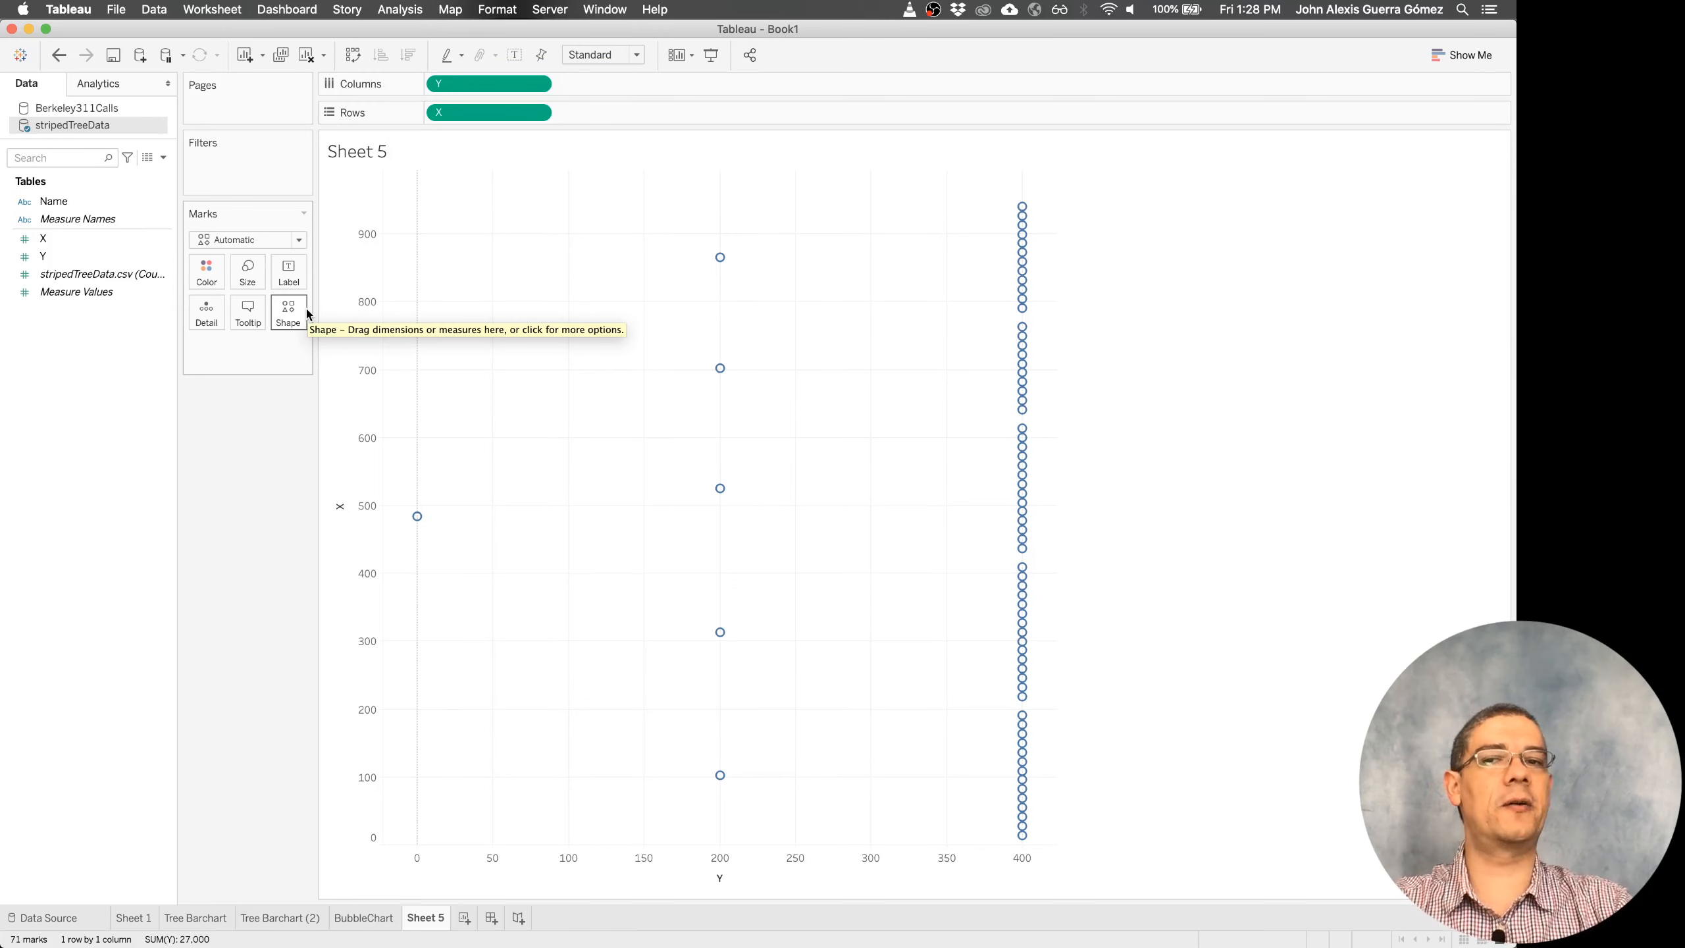
# - Try the Line mark type on the Sheet 5 scatter, and set it back to Automatic
pyautogui.click(300, 240)
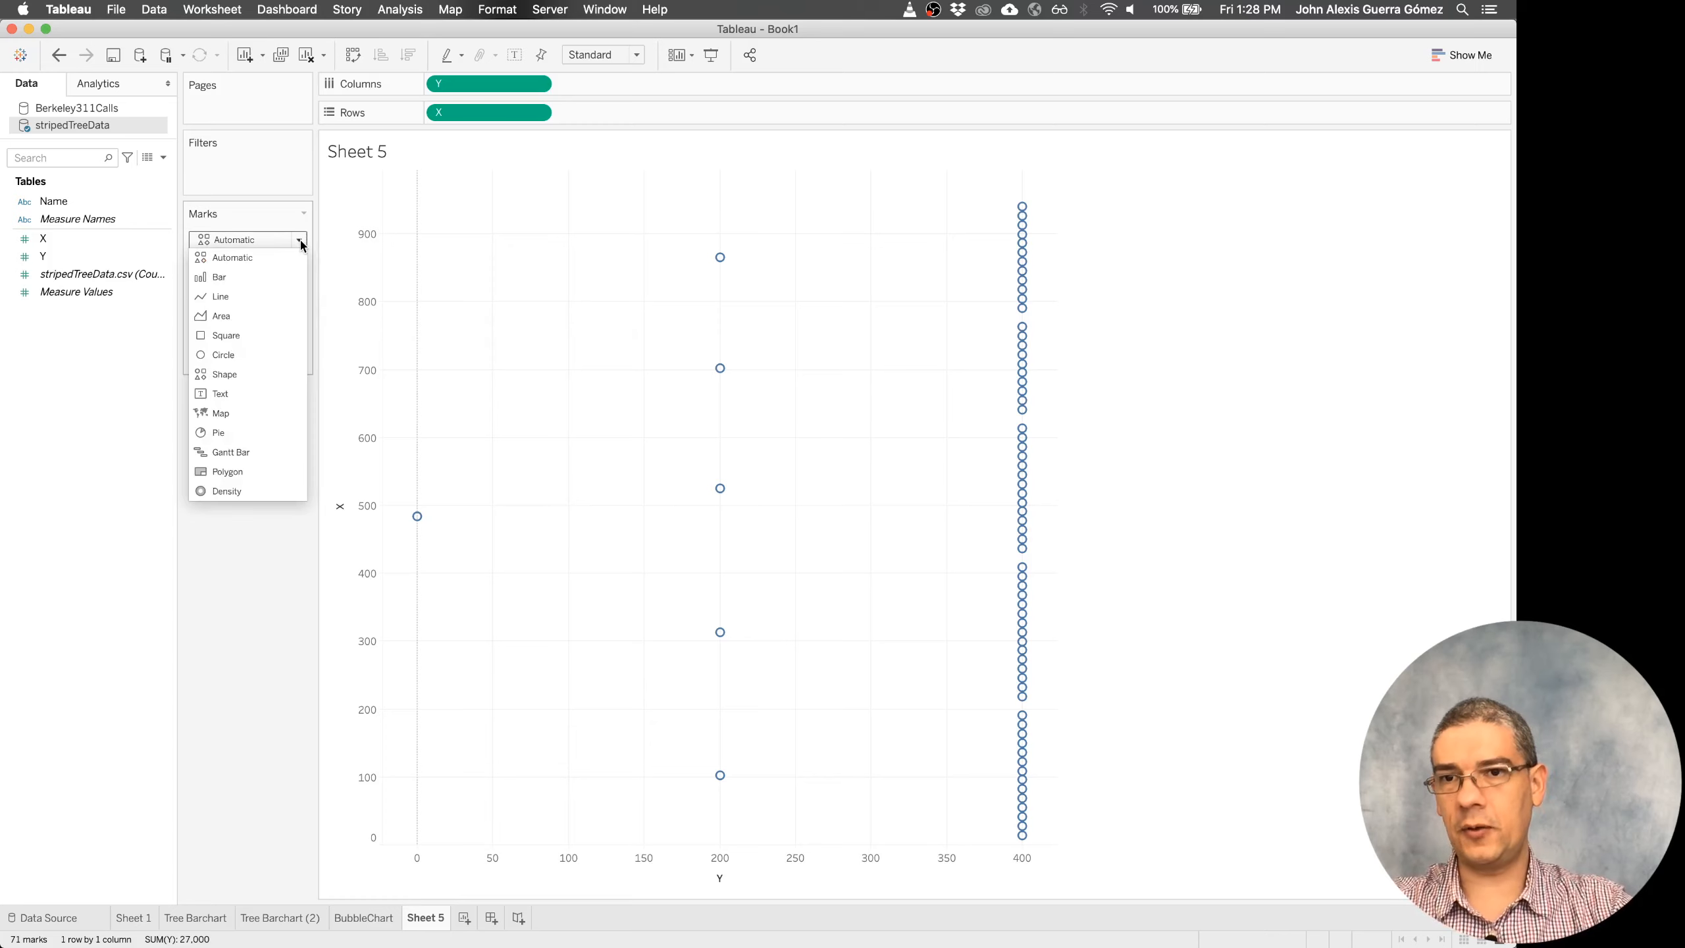
pyautogui.click(256, 296)
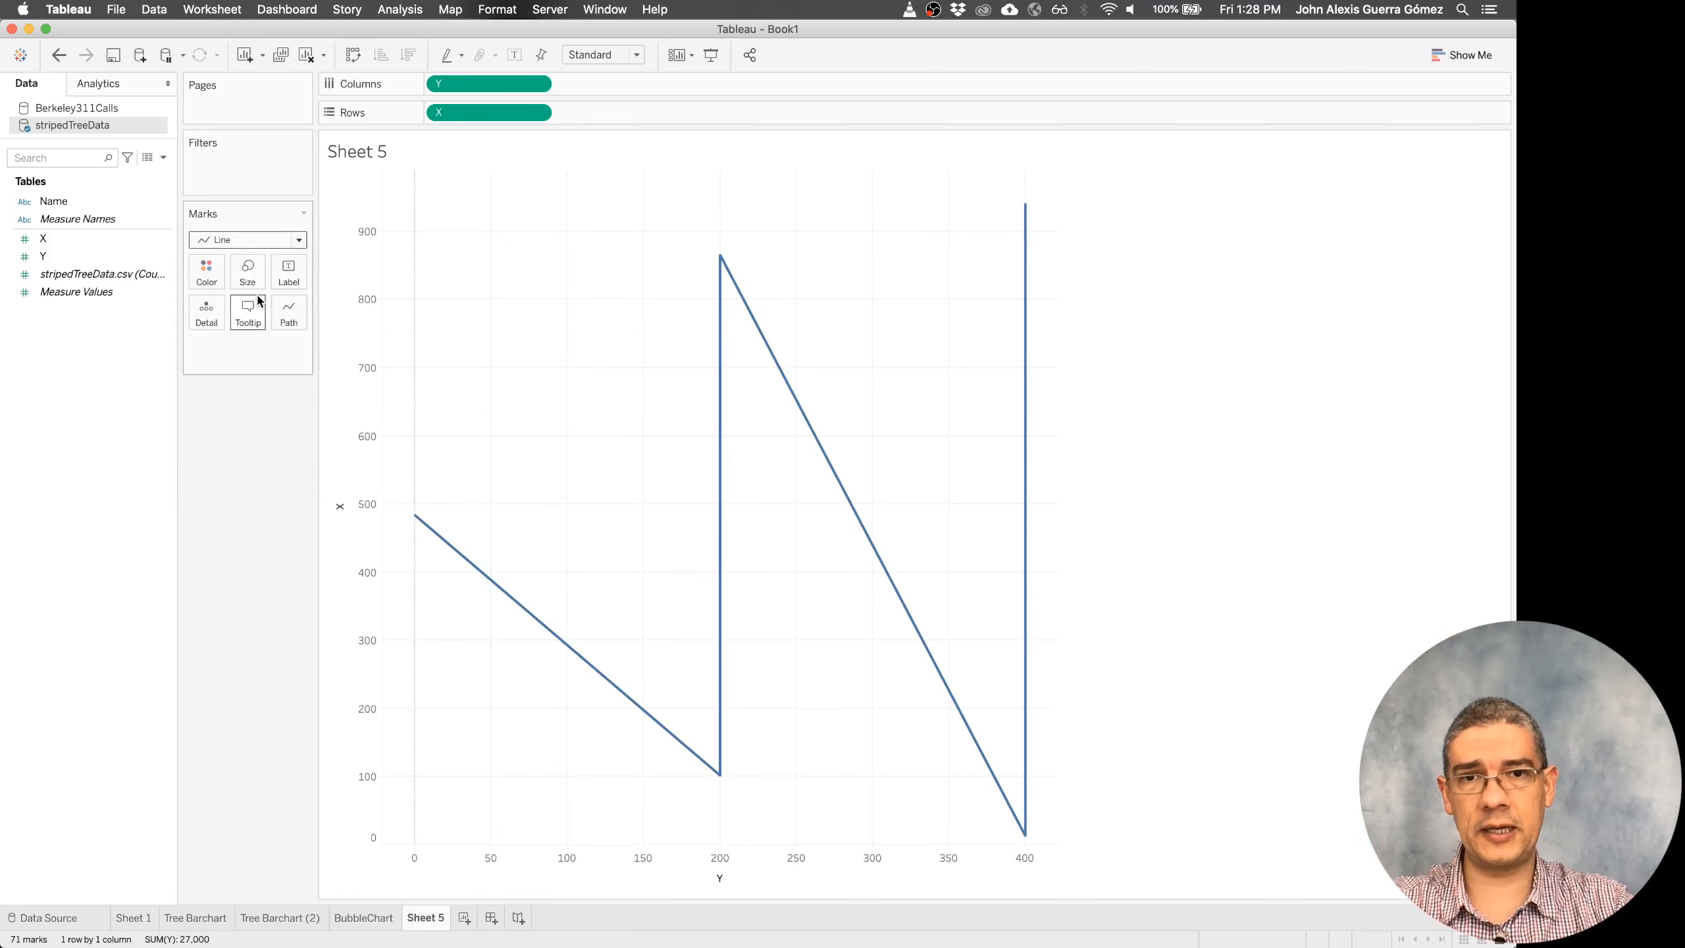
pyautogui.click(297, 240)
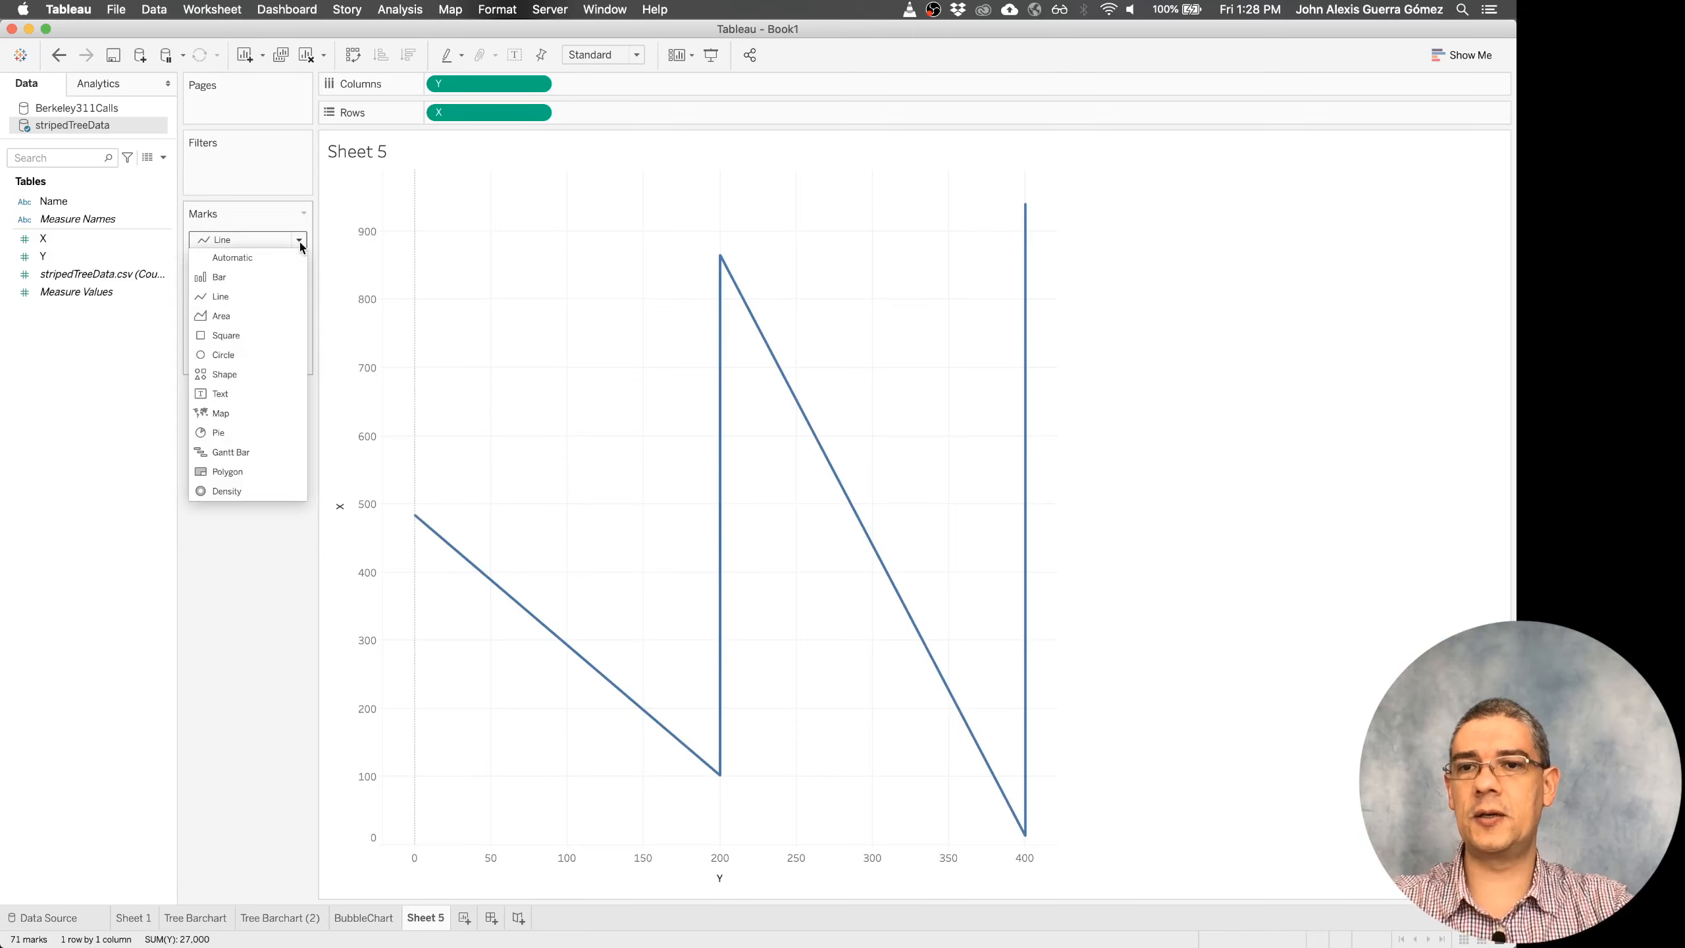
pyautogui.click(287, 256)
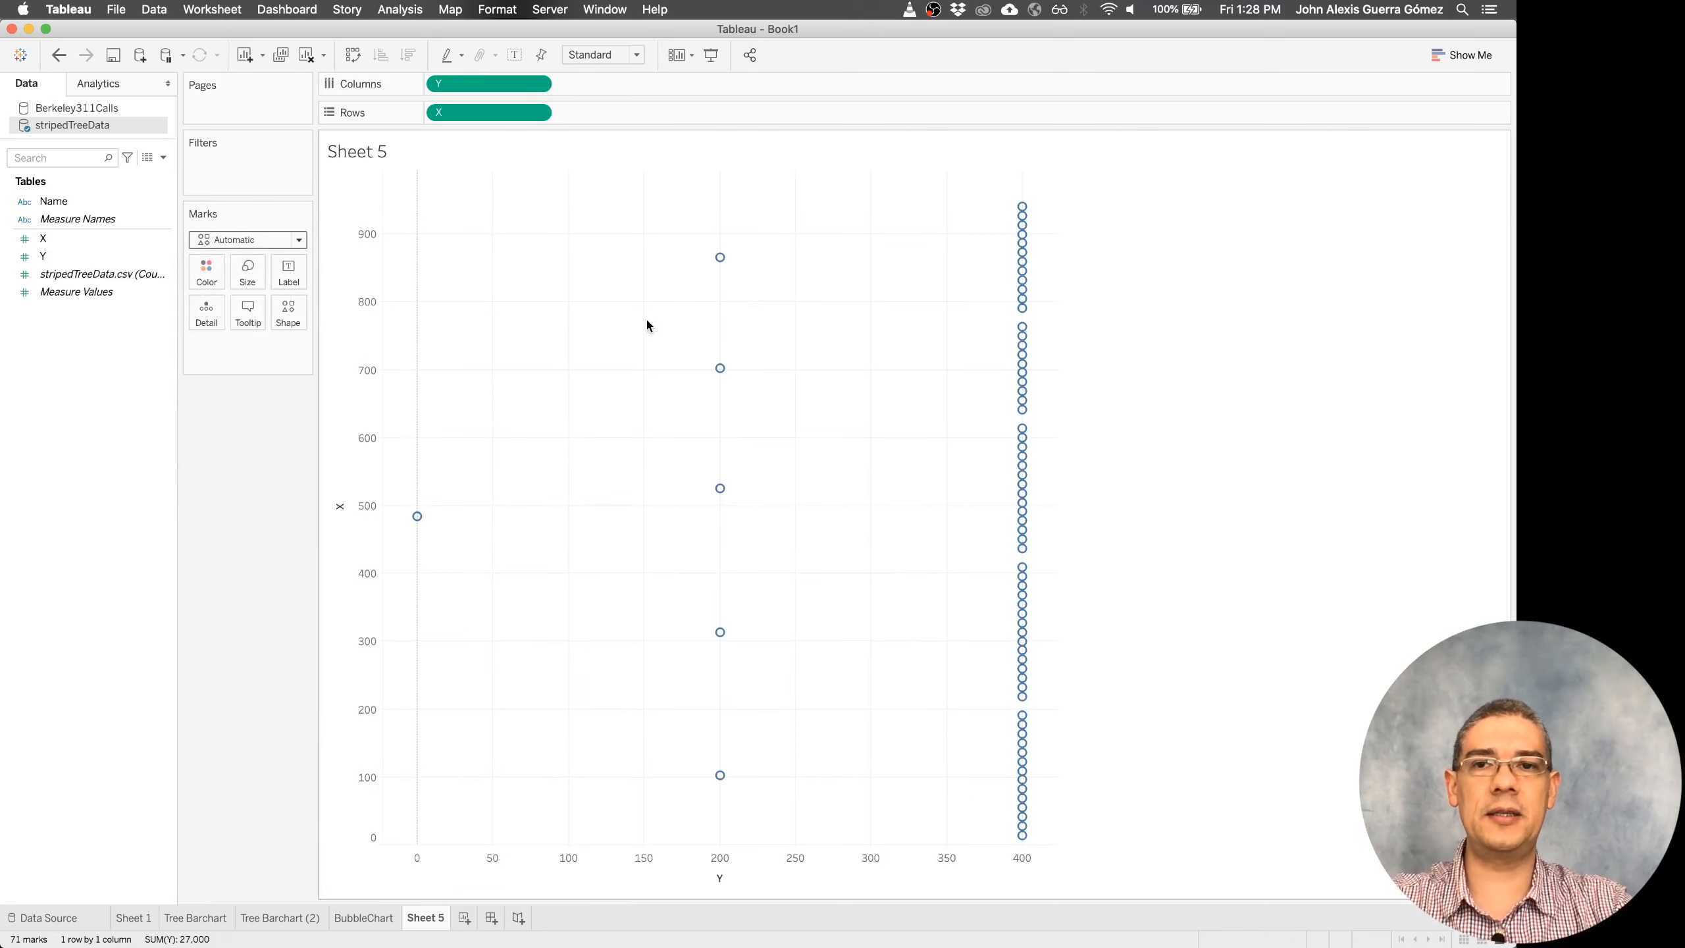
# - Set the grid lines of Sheet 5 to None in the line formatting
pyautogui.rightClick(522, 240)
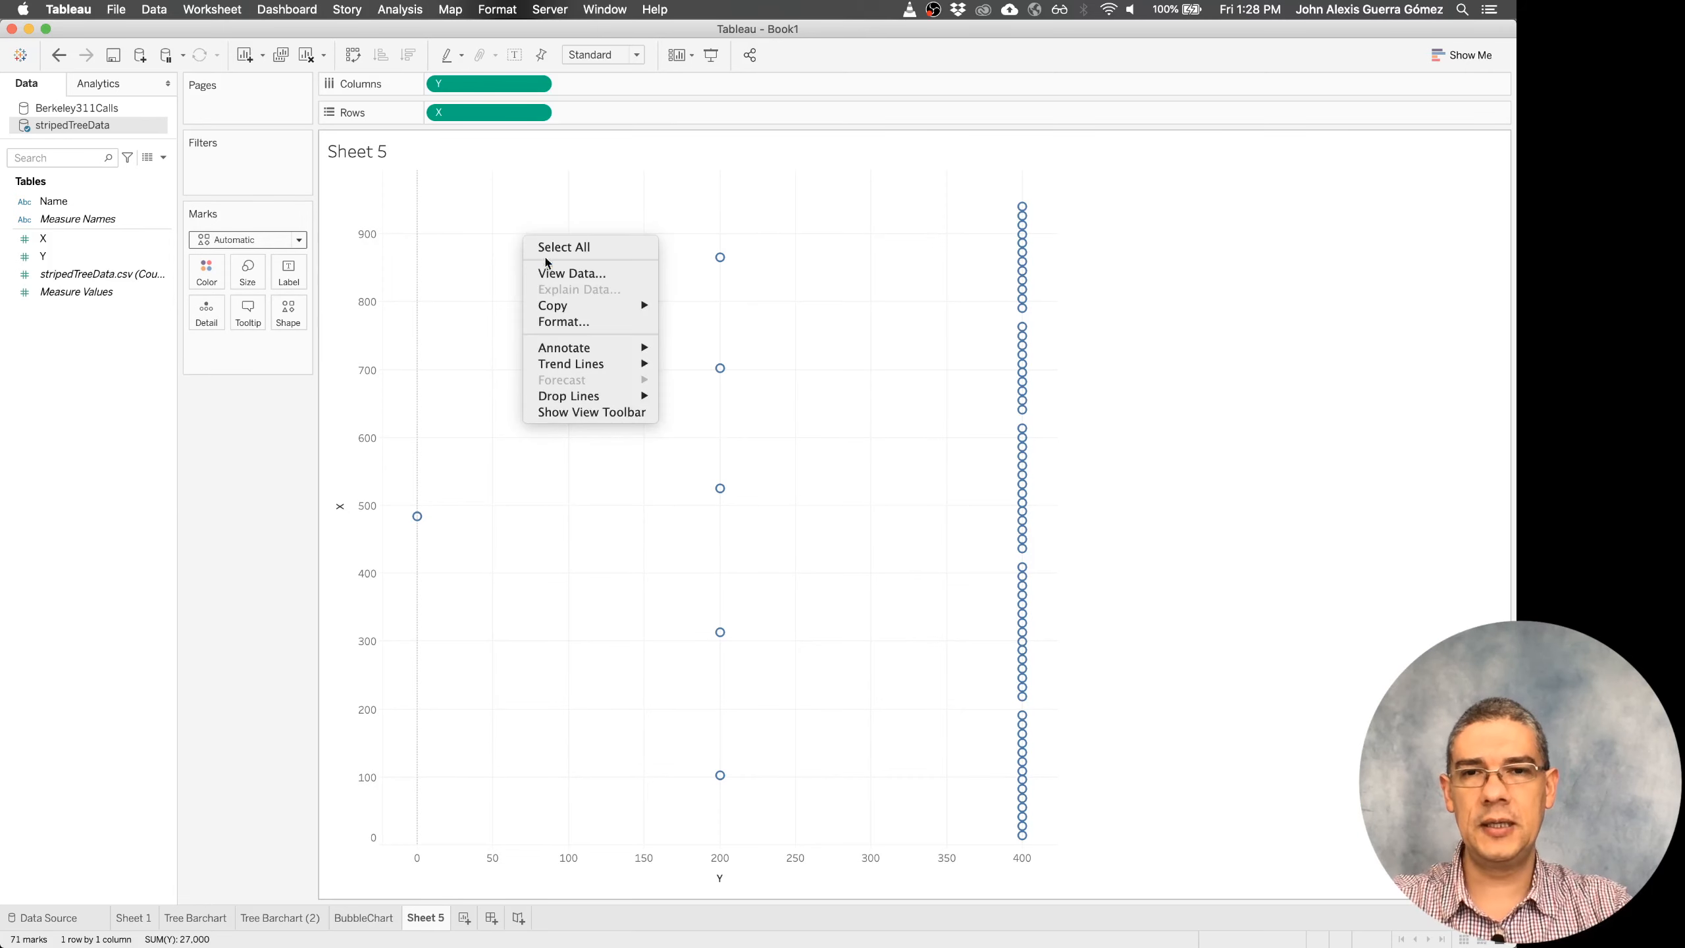
pyautogui.click(592, 321)
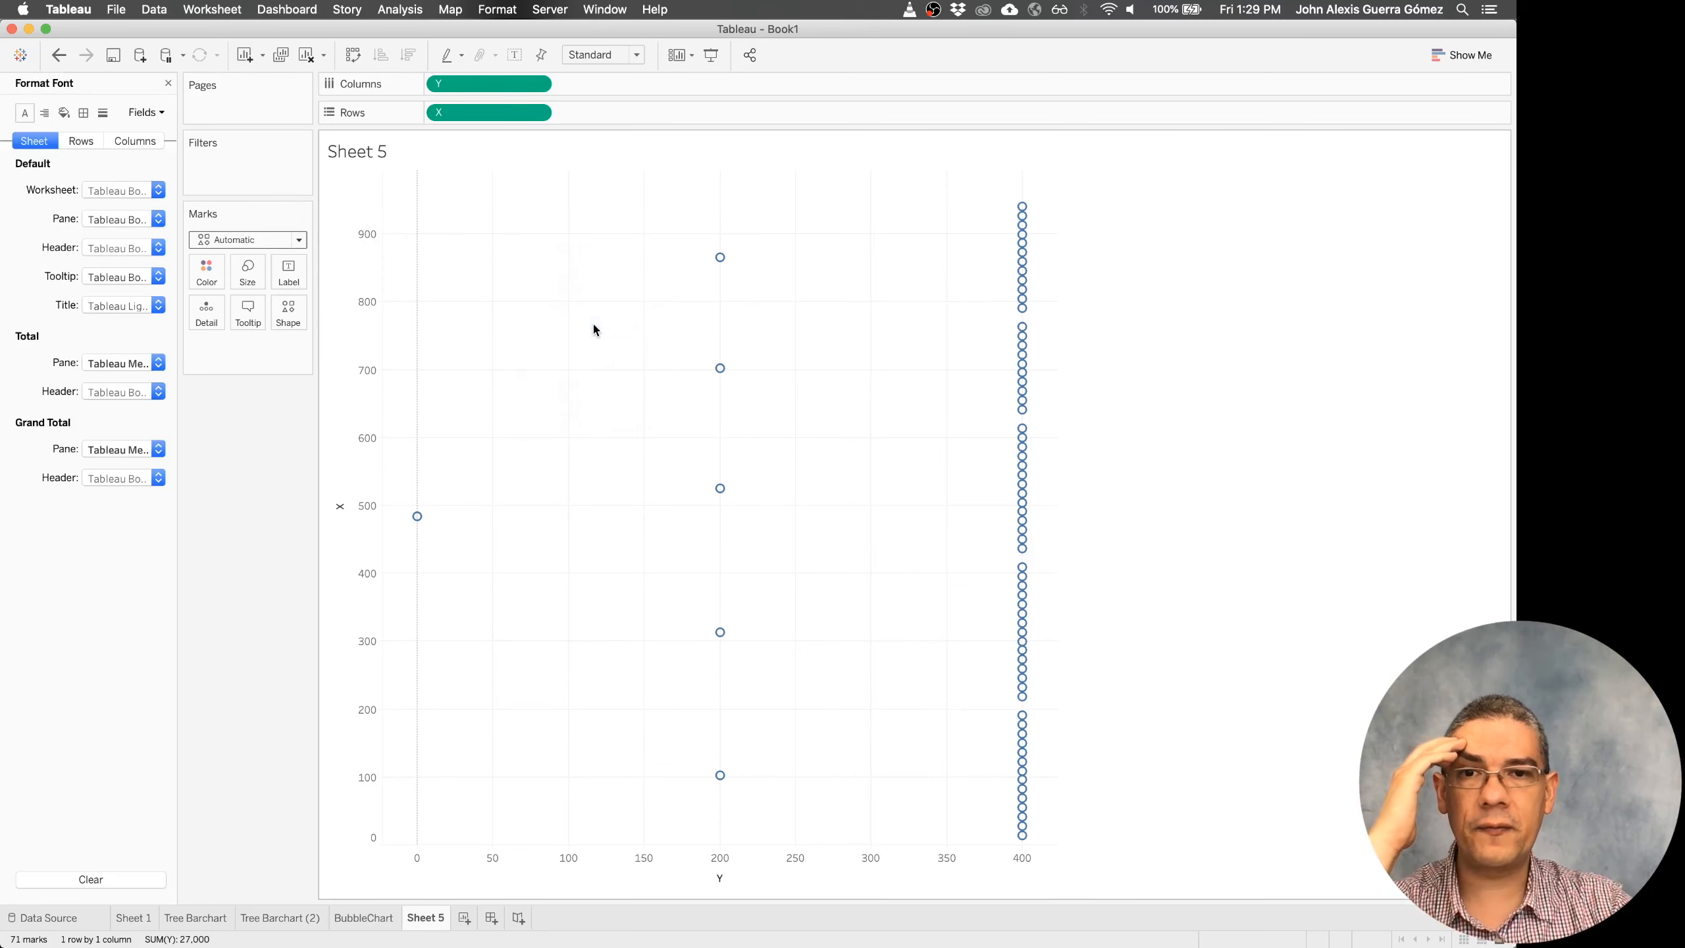
pyautogui.click(103, 116)
pyautogui.click(124, 190)
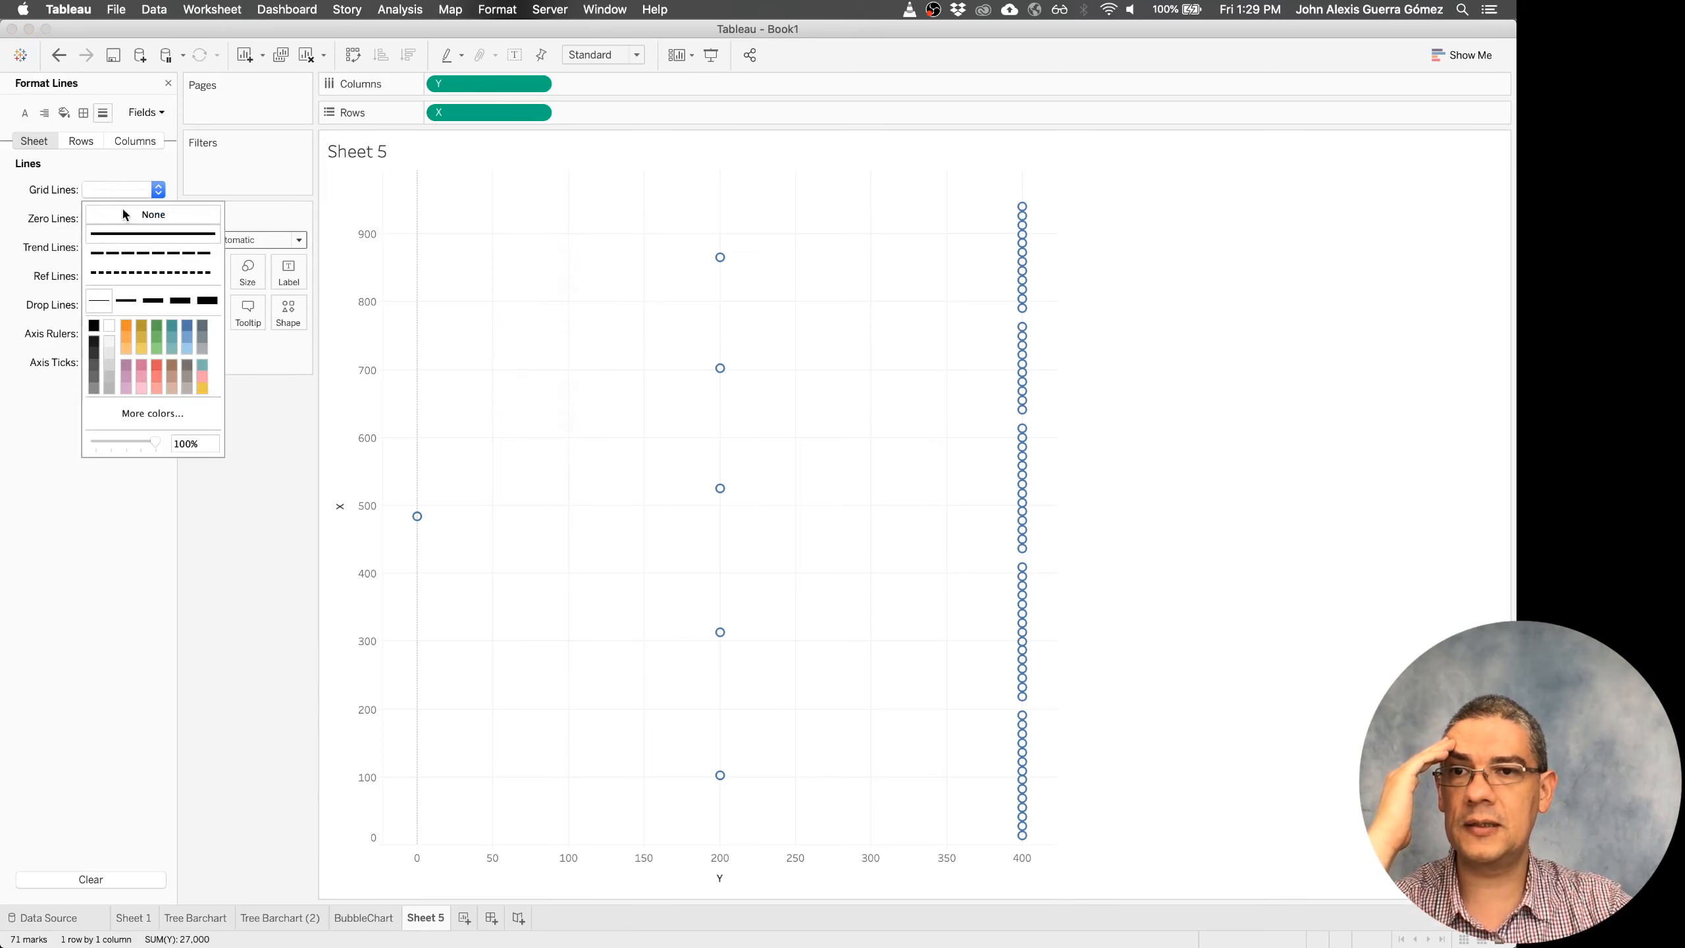
pyautogui.click(128, 216)
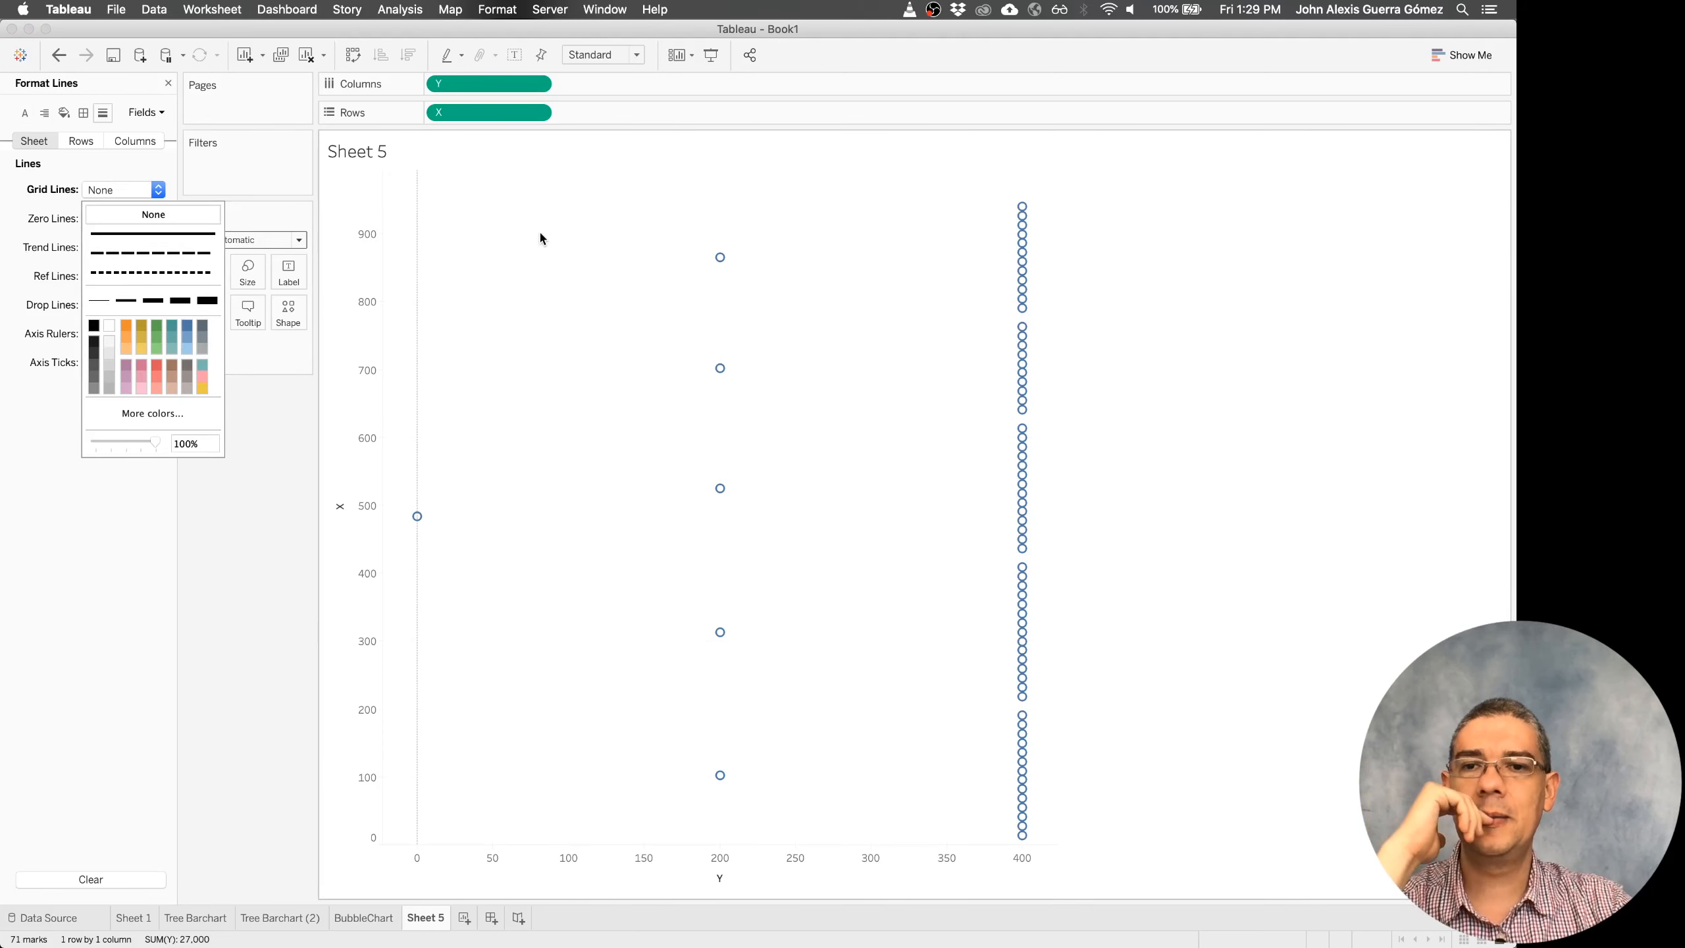
# - Hide the header of the vertical X axis on Sheet 5
pyautogui.click(373, 264)
pyautogui.rightClick(373, 267)
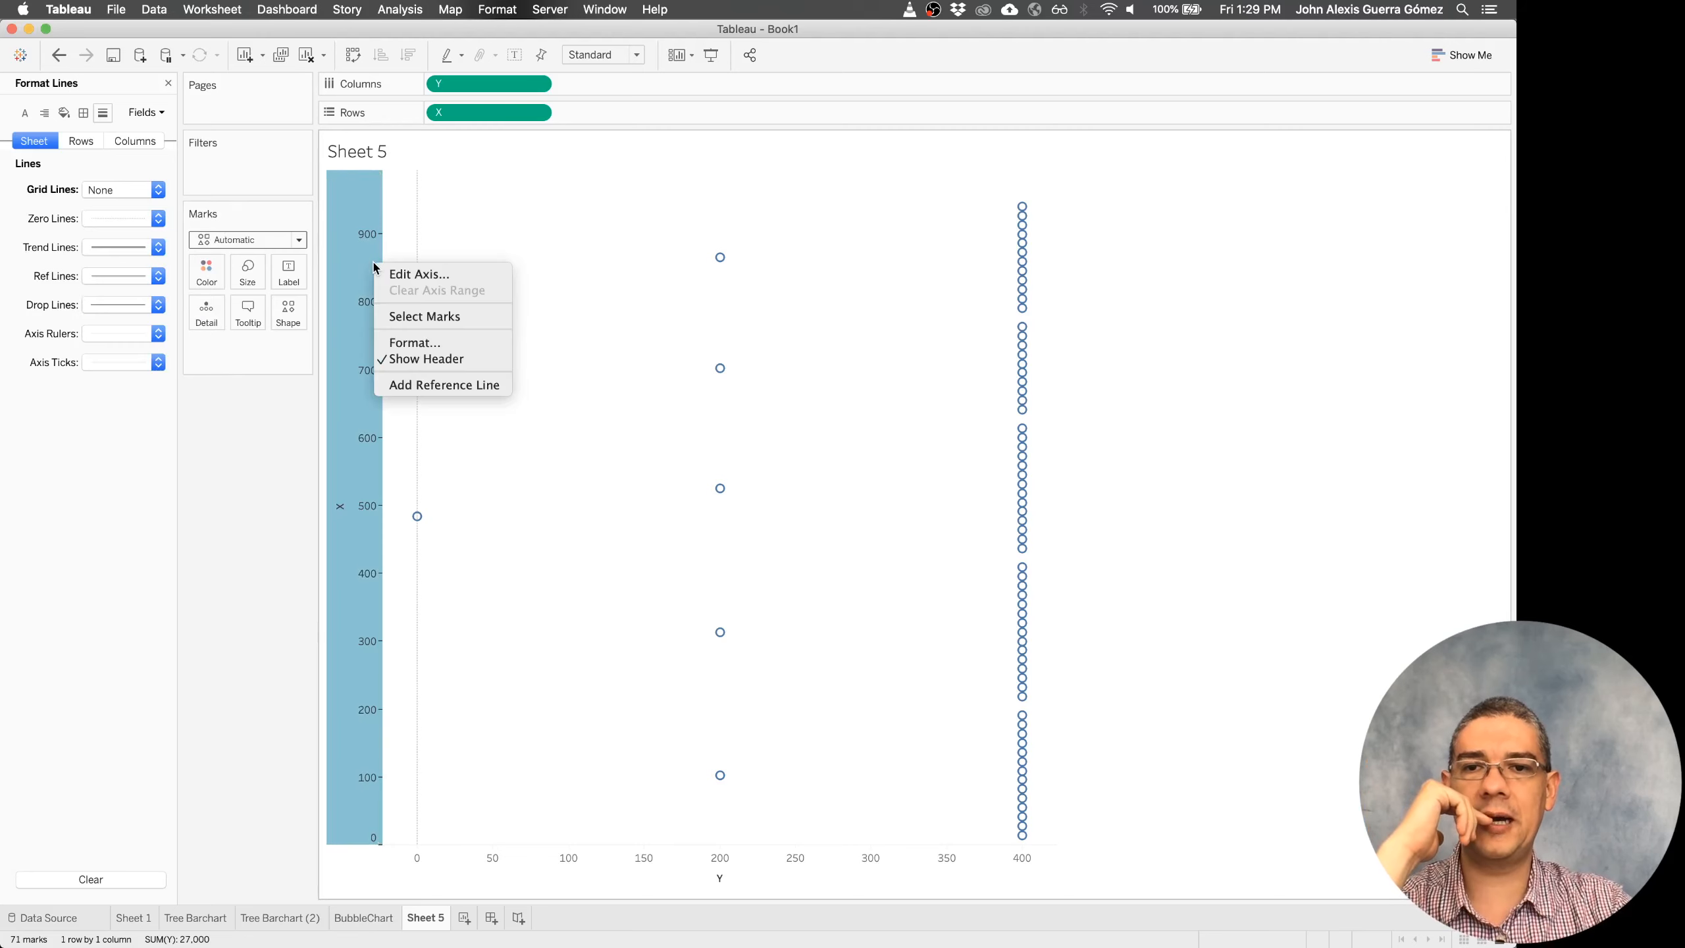
pyautogui.click(429, 364)
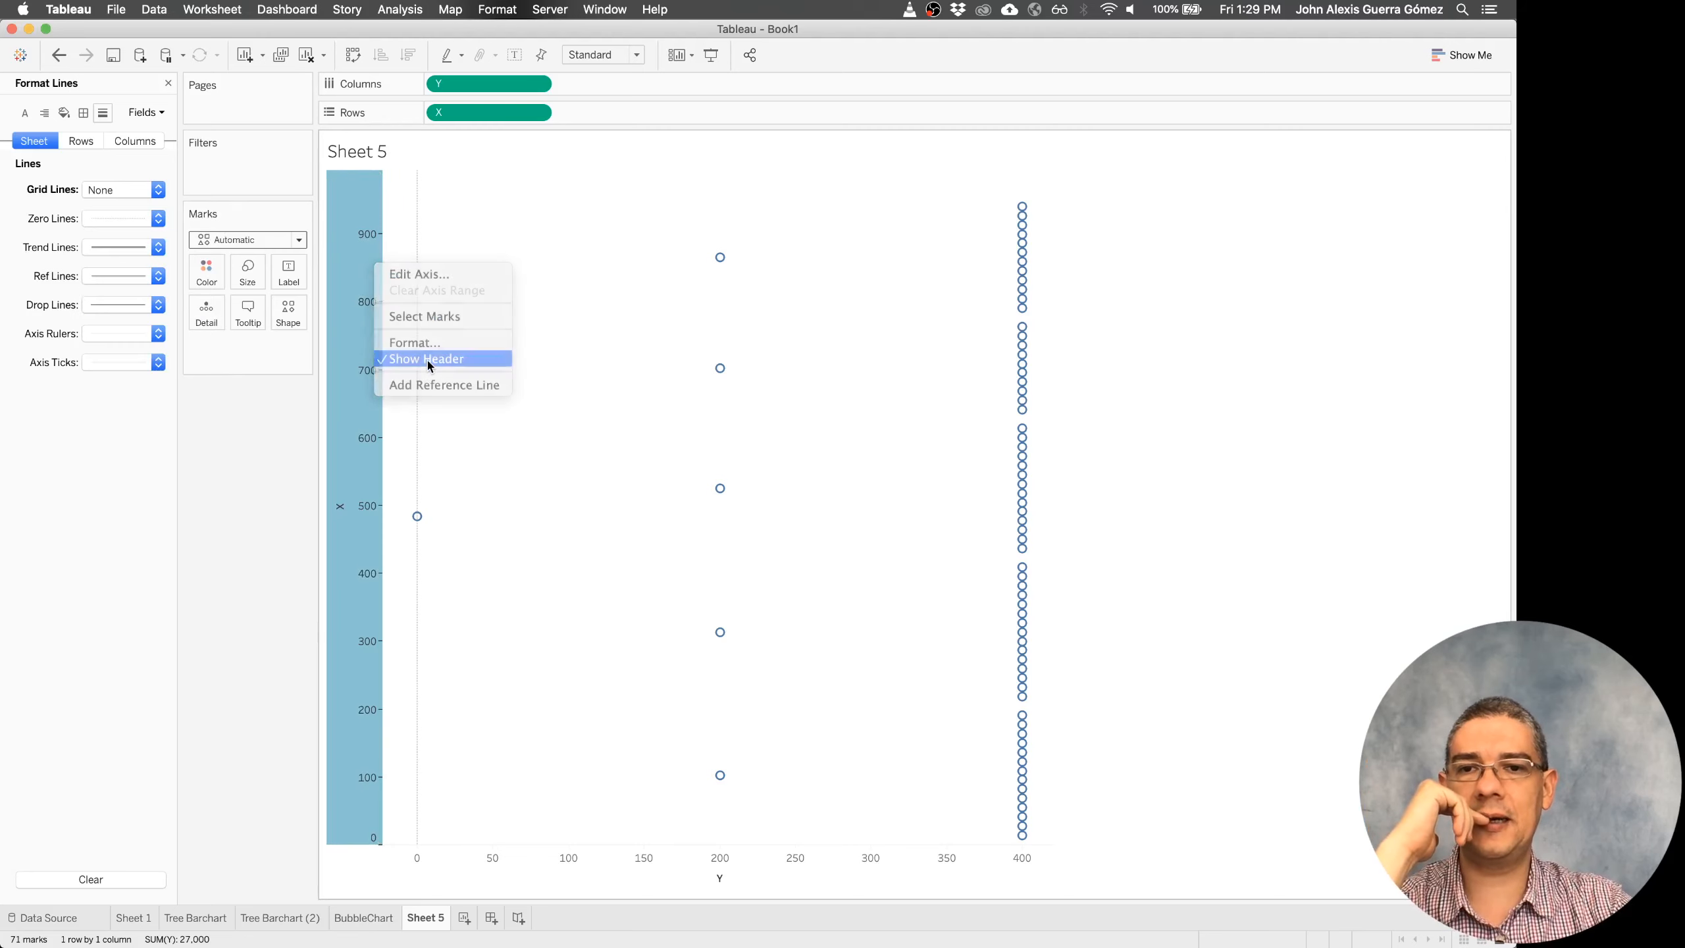
# - Hide the header of the horizontal Y axis on Sheet 5 and enlarge the scatter's circle marks to about the middle of the size range
pyautogui.rightClick(545, 848)
pyautogui.click(595, 807)
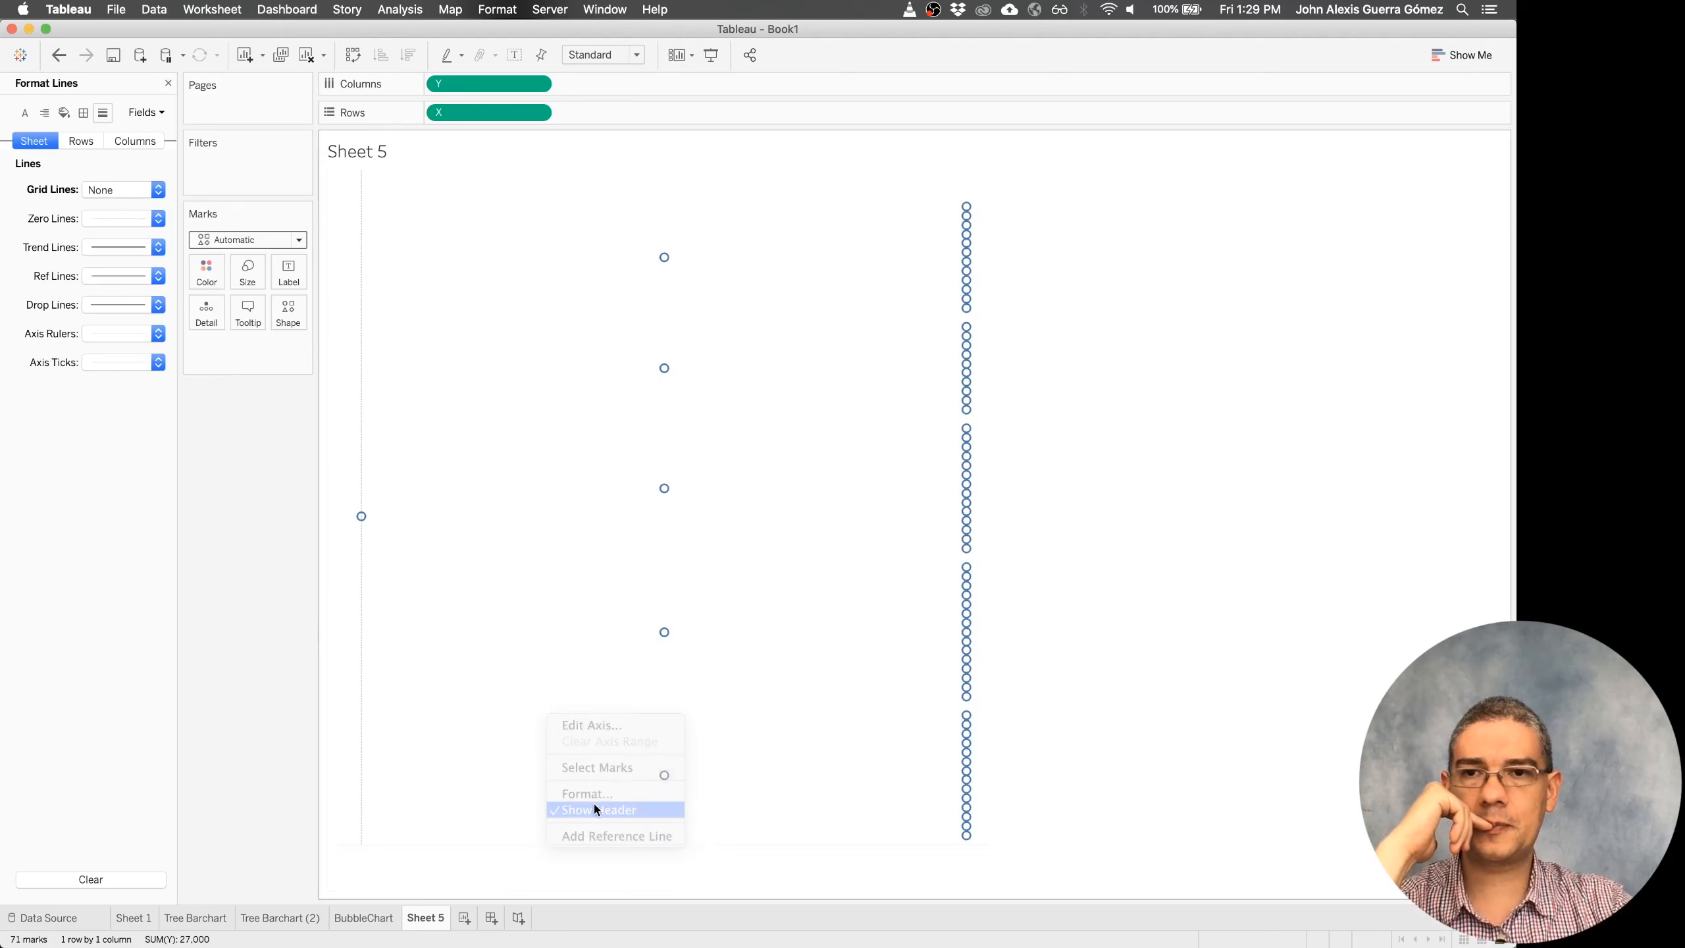
pyautogui.click(255, 287)
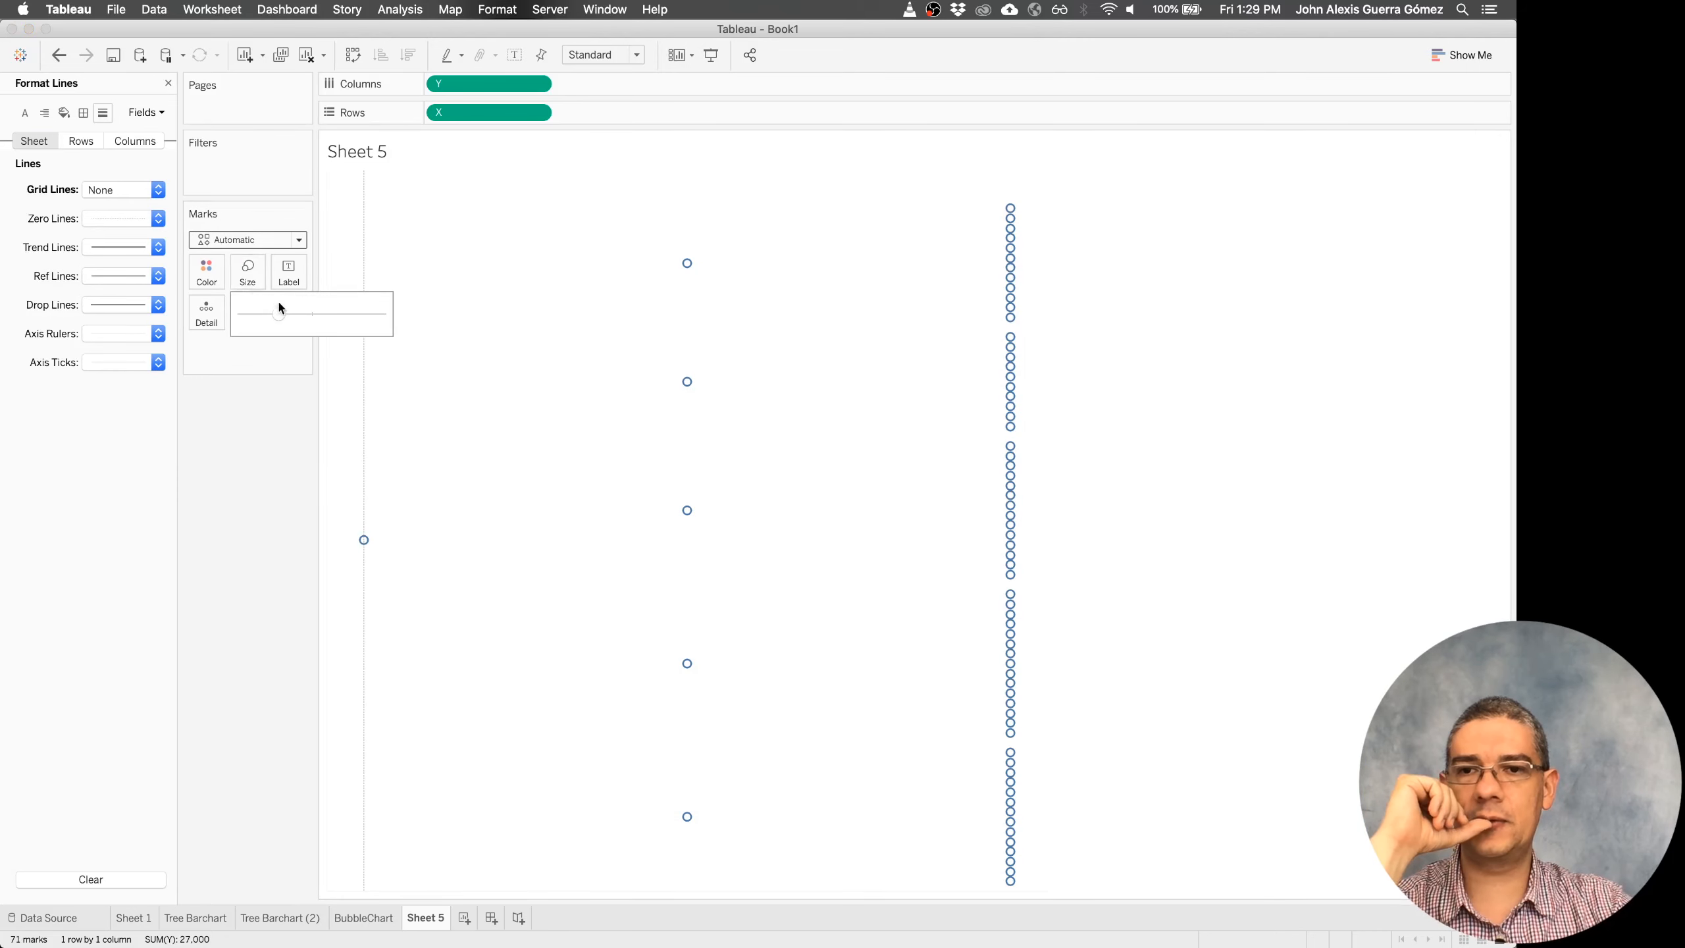
pyautogui.moveTo(285, 314); pyautogui.dragTo(311, 312)
pyautogui.click(268, 440)
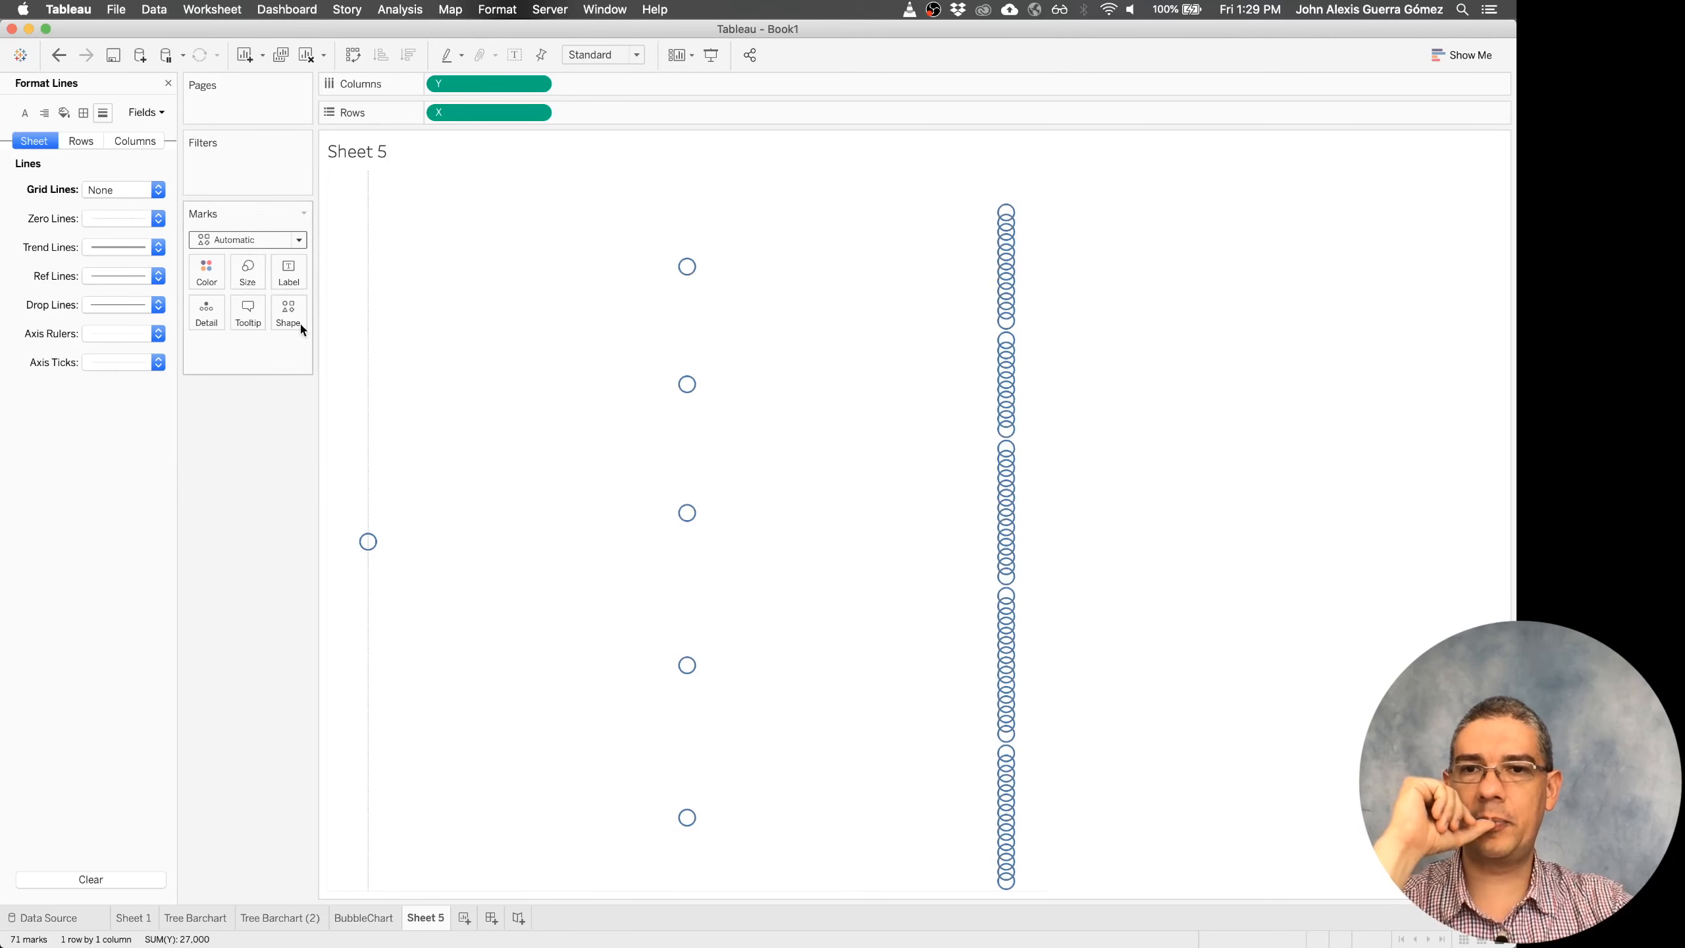
# - Close the line formatting and label the Sheet 5 marks with the Name field
pyautogui.click(167, 84)
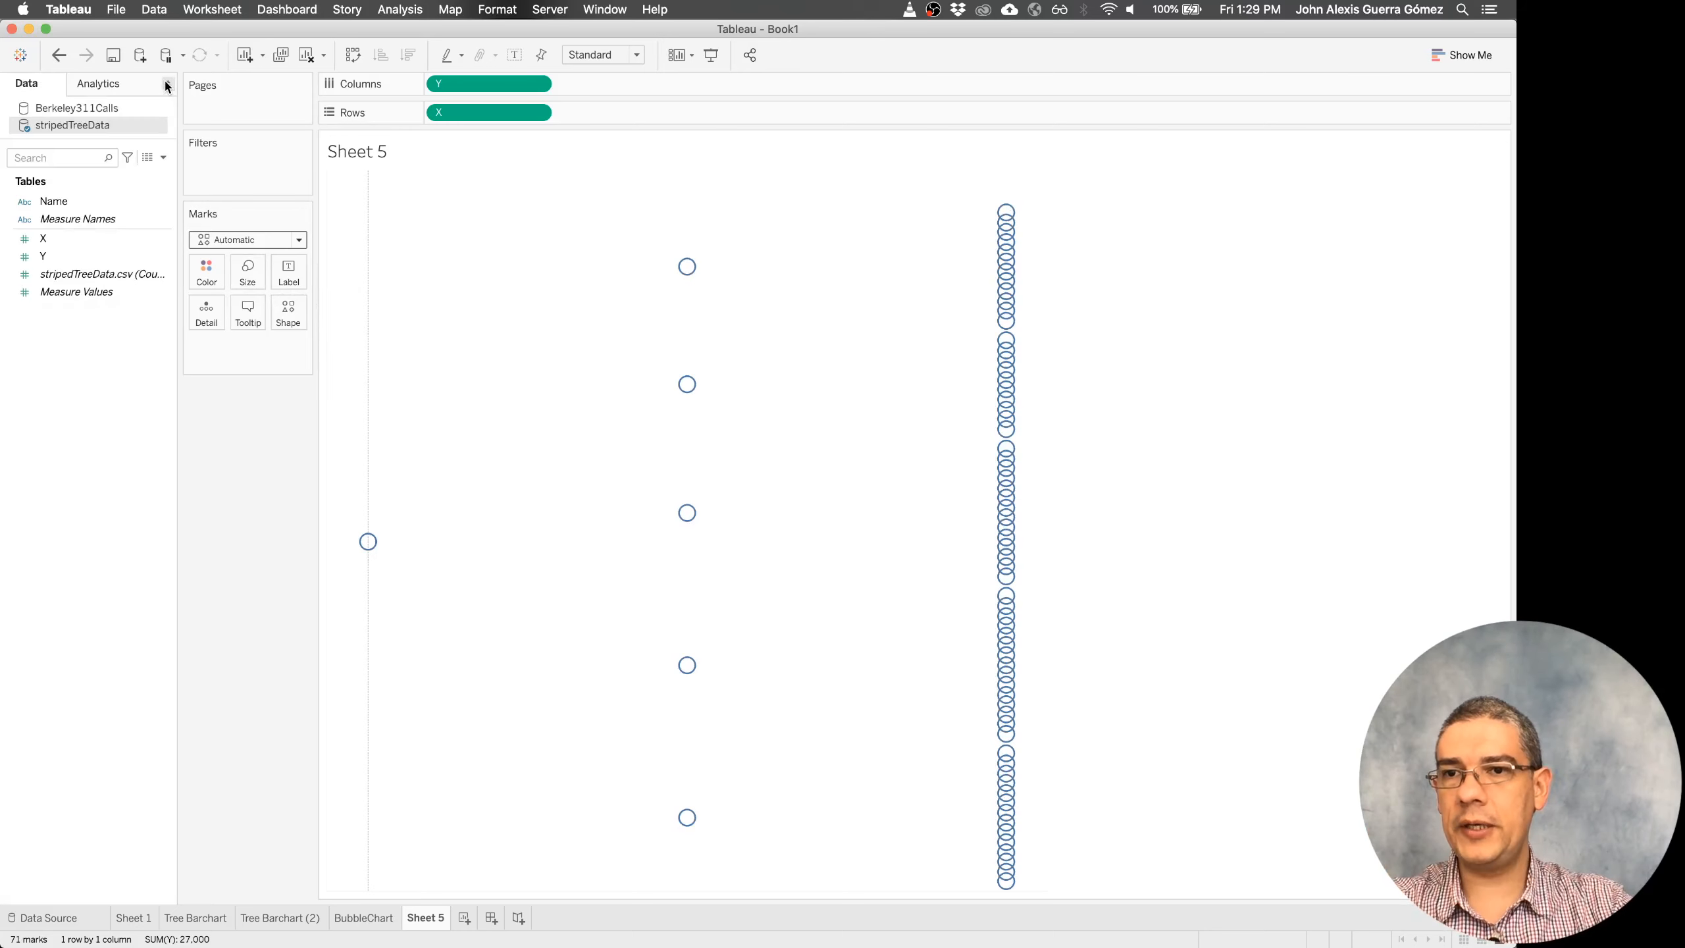
pyautogui.moveTo(68, 195); pyautogui.dragTo(287, 274)
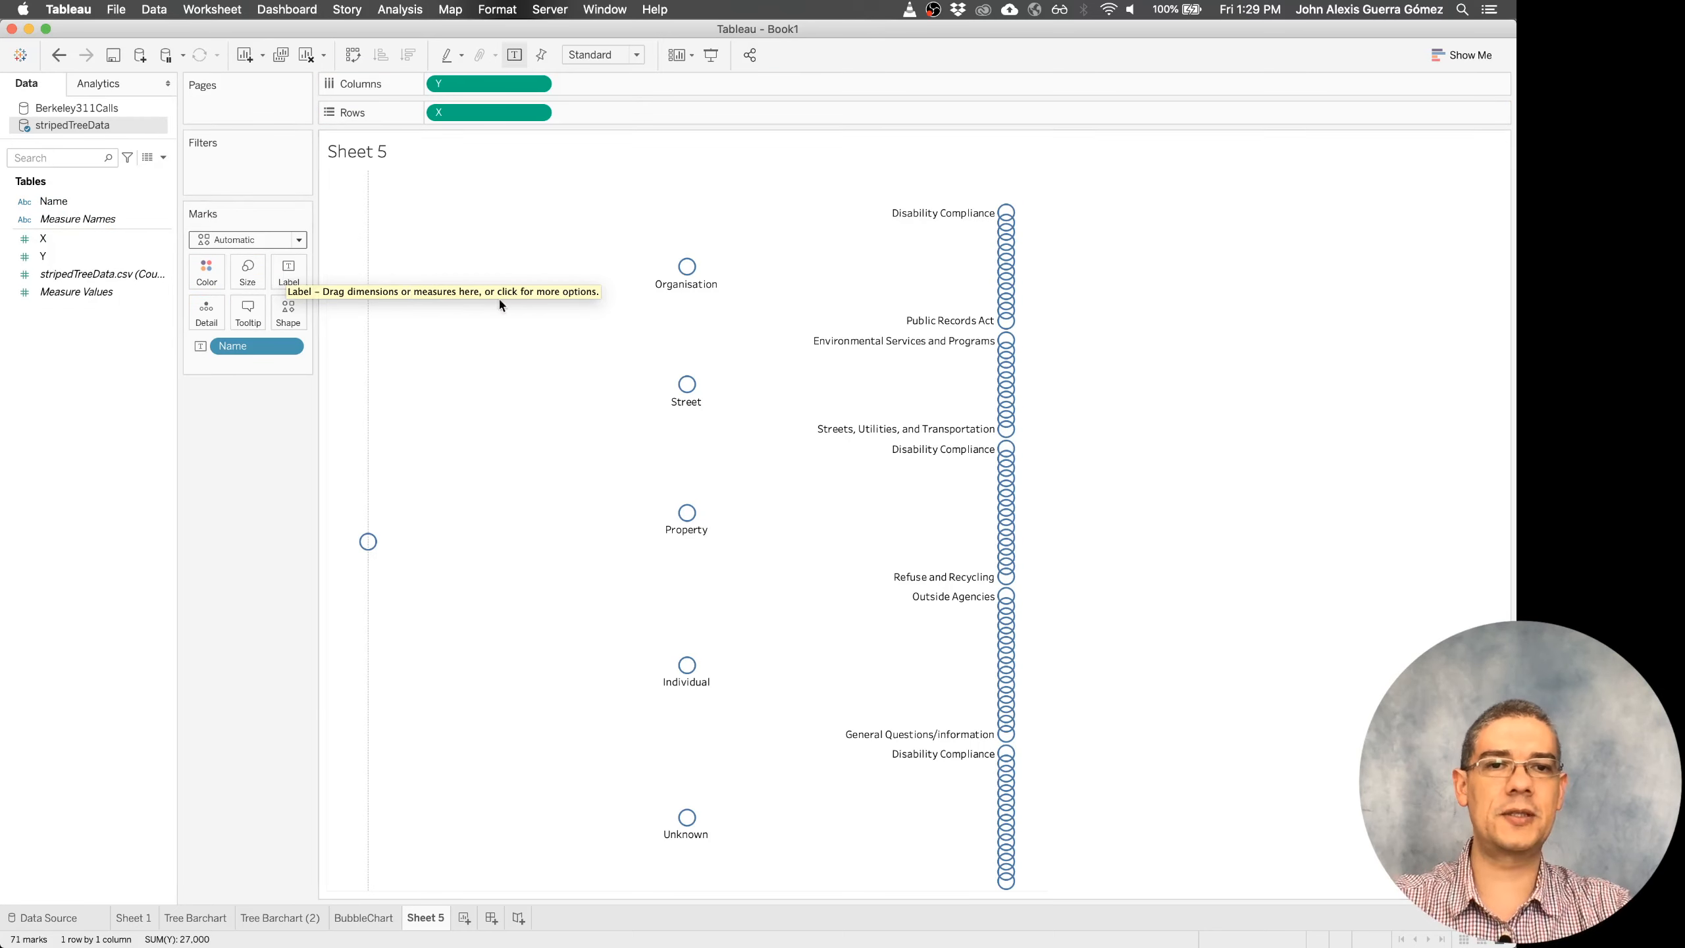
pyautogui.moveTo(1007, 363)
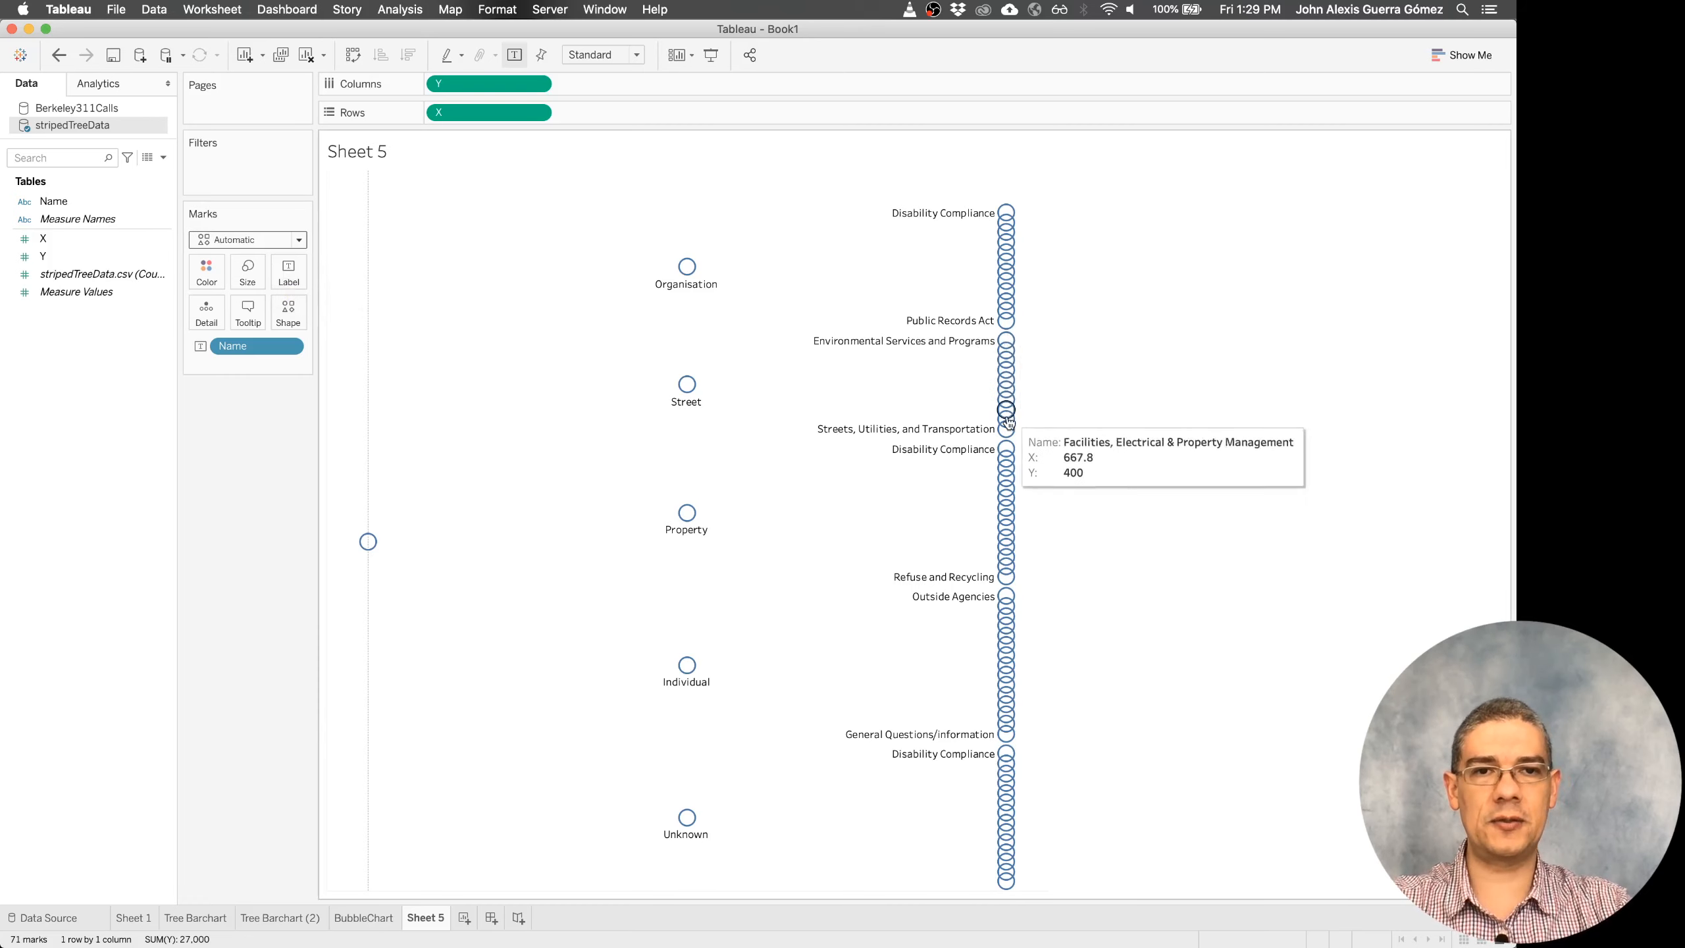
# - Change the shape of the Sheet 5 marks to a filled circle
pyautogui.click(243, 279)
pyautogui.click(243, 276)
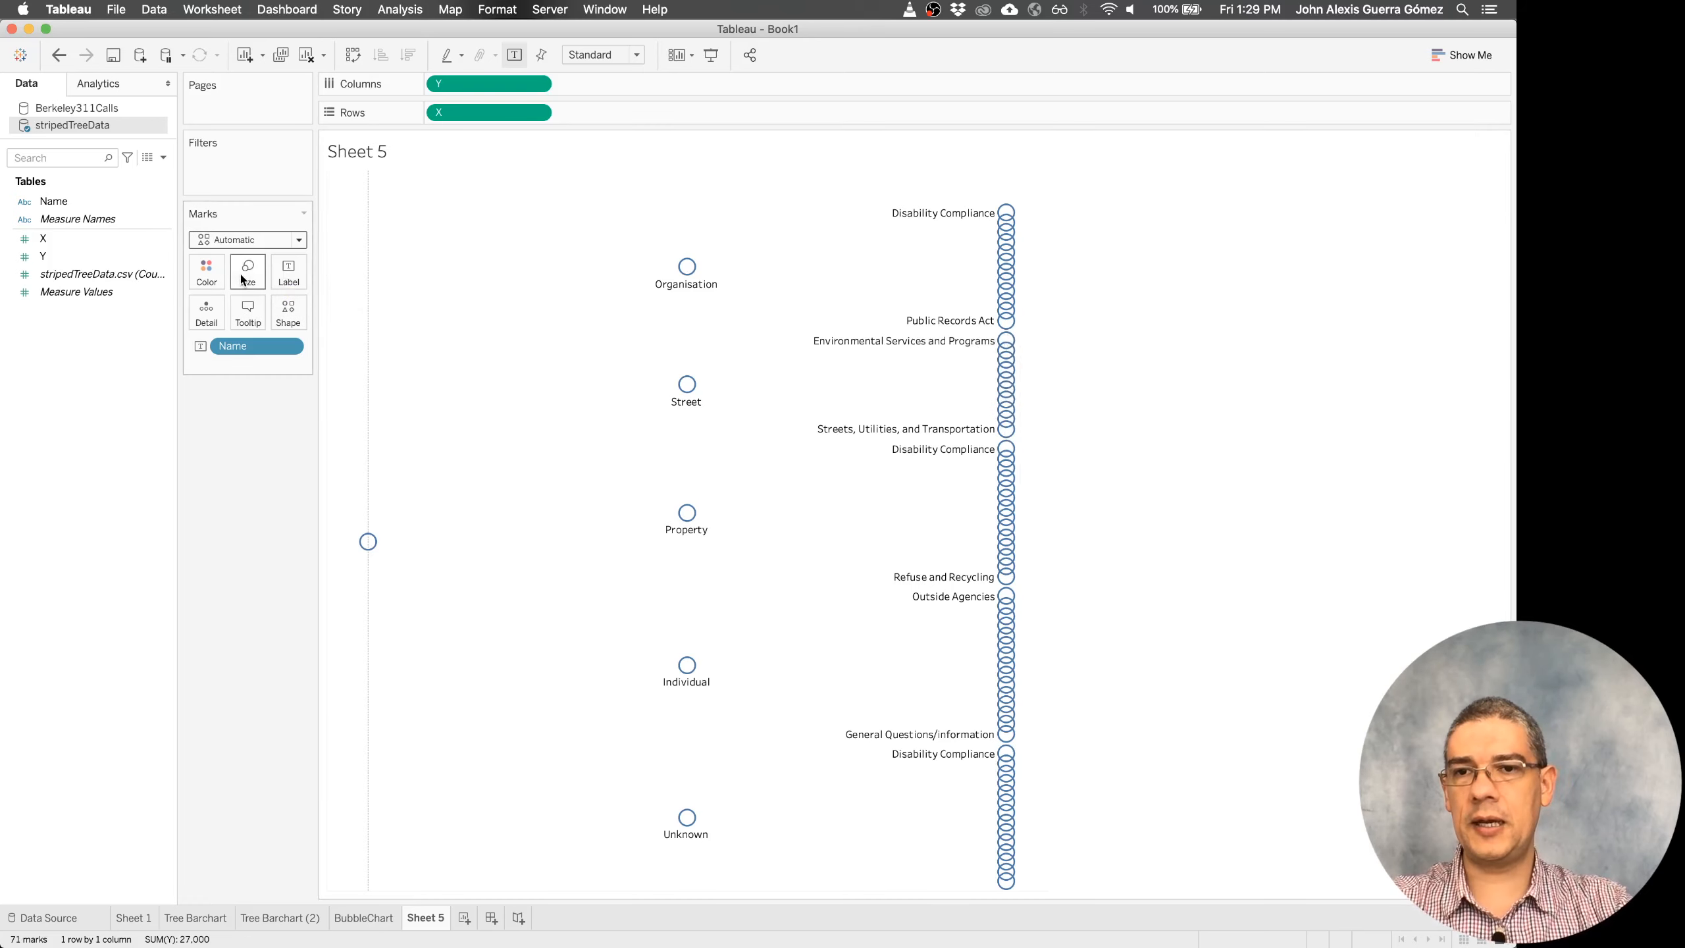
pyautogui.click(286, 313)
pyautogui.click(285, 386)
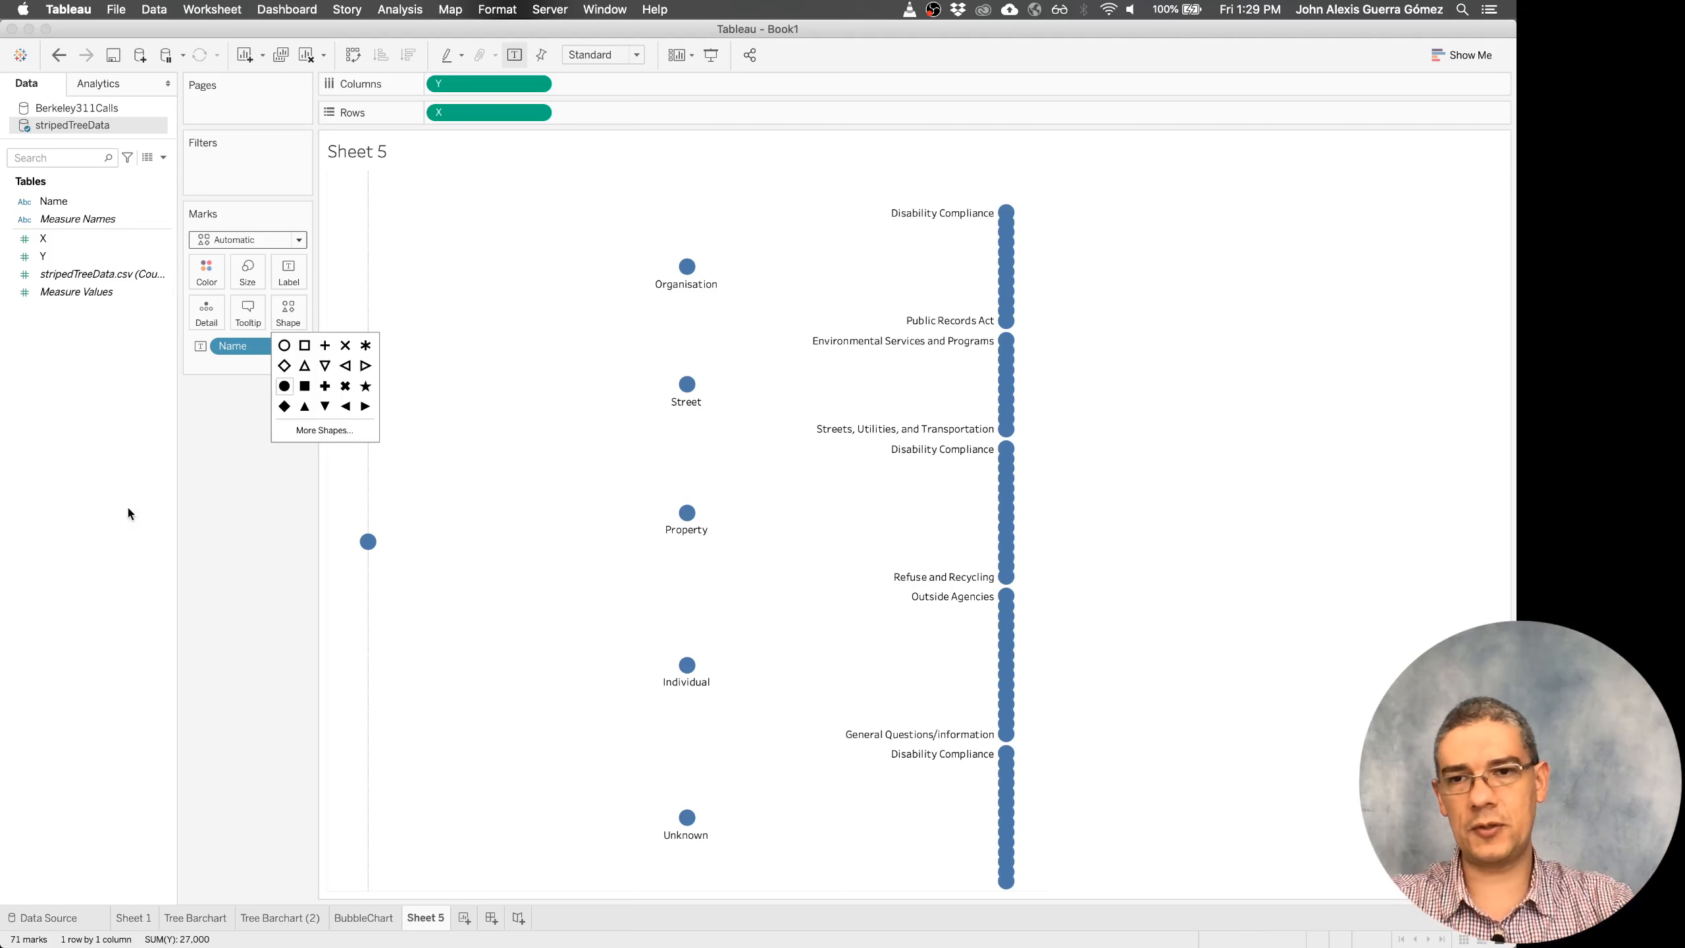
pyautogui.click(240, 546)
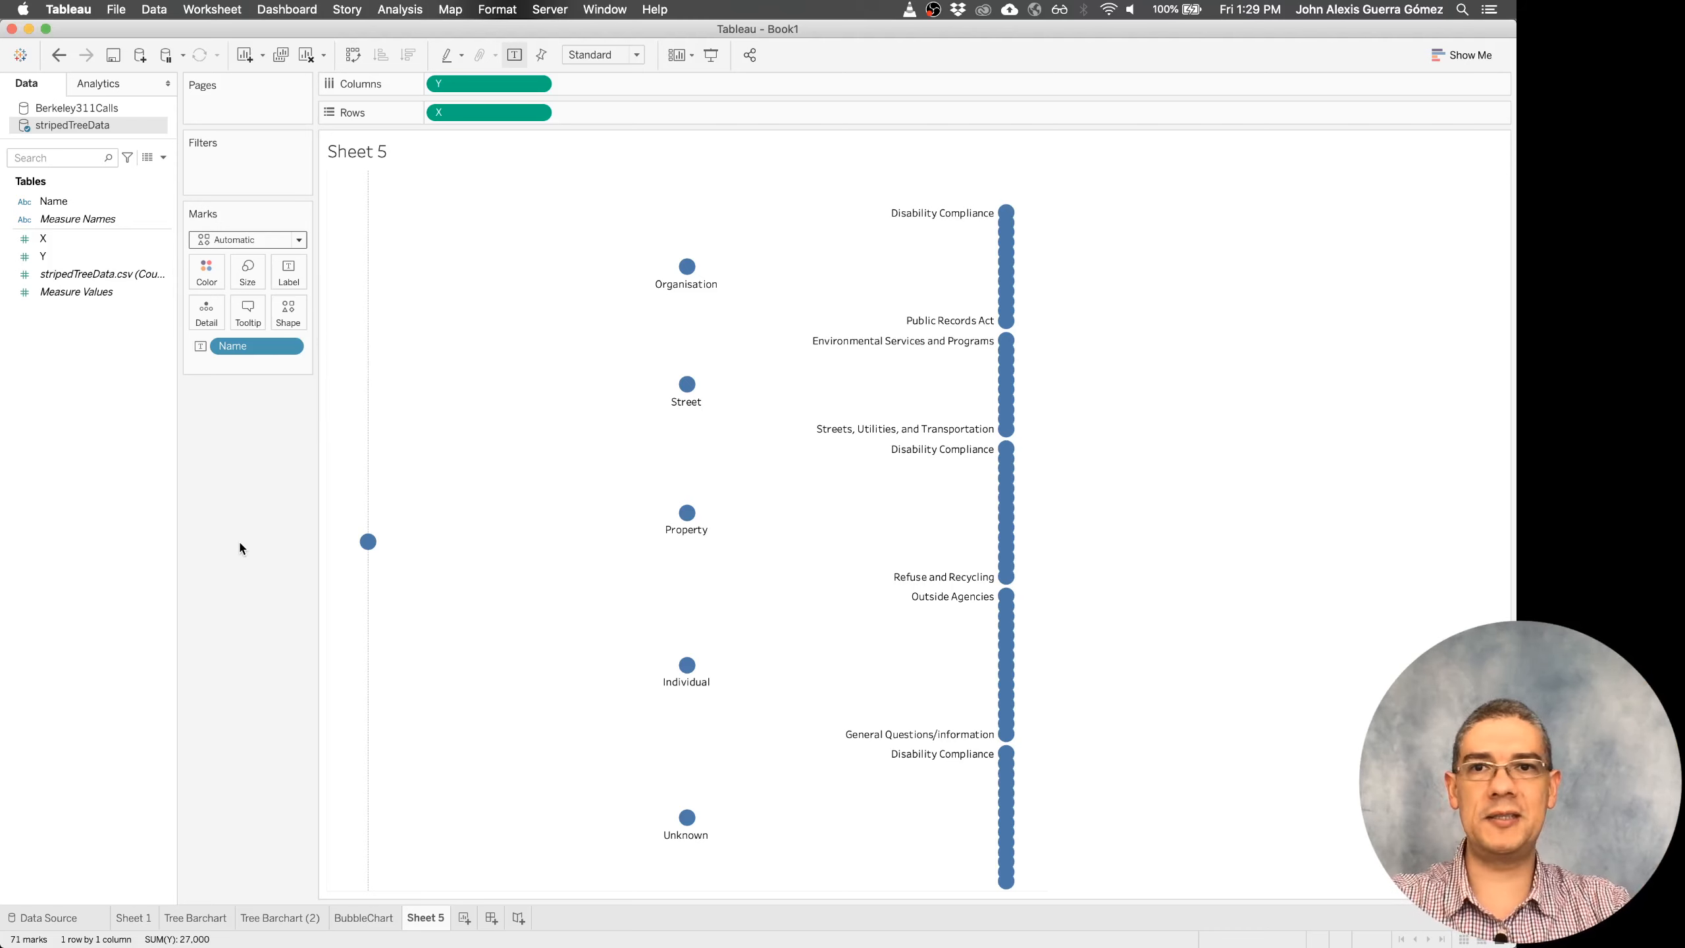